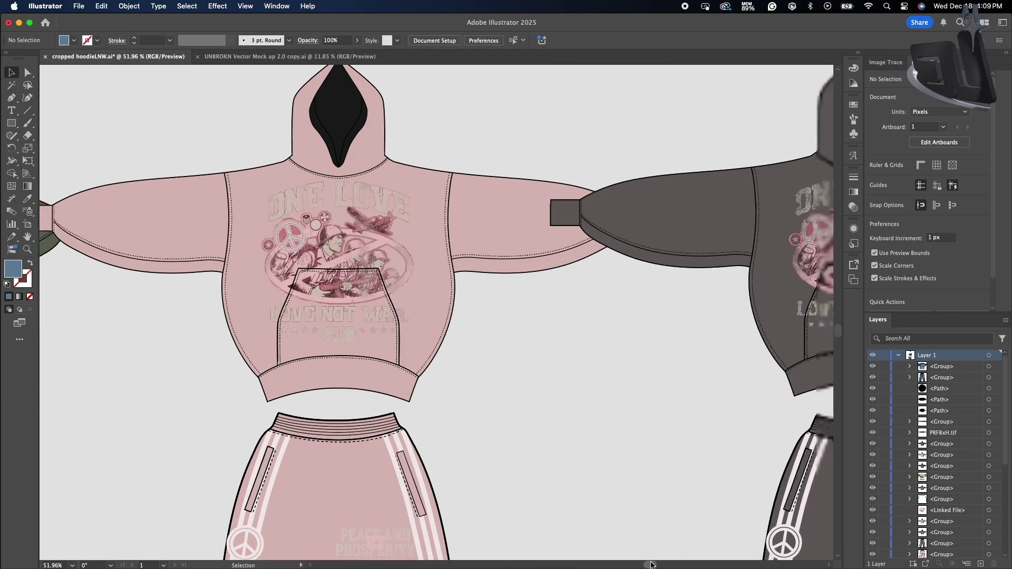
Step: Examine the finished vector clothing mockups across the document, including the hoodies, T-shirts, pants and shorts, up close and in overview
{"action": "left_click_drag", "start_coordinate": [651, 565], "coordinate": [677, 564]}
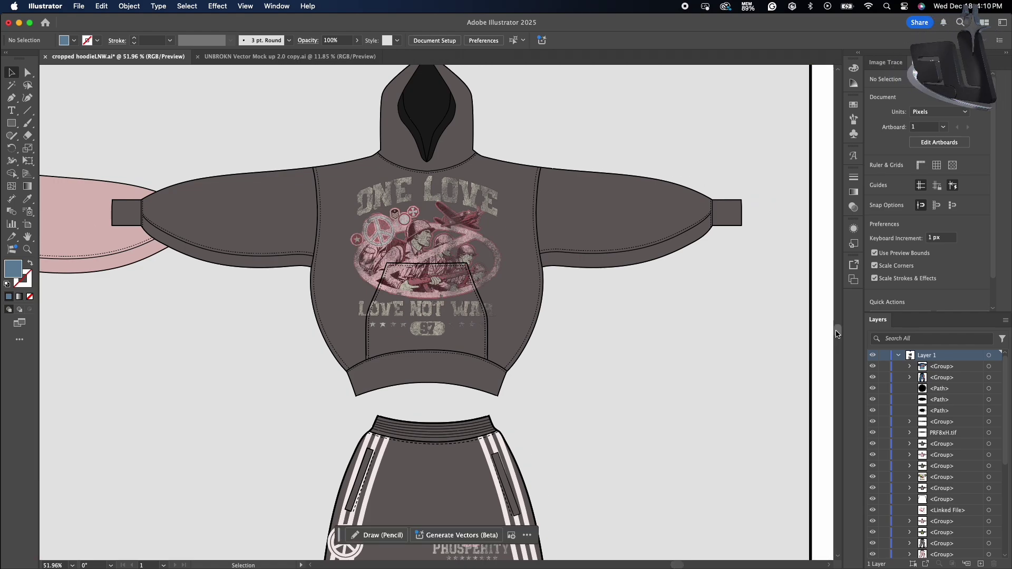
{"action": "left_click_drag", "start_coordinate": [837, 332], "coordinate": [840, 372]}
{"action": "scroll", "coordinate": [626, 440], "scroll_direction": "down", "scroll_amount": 8}
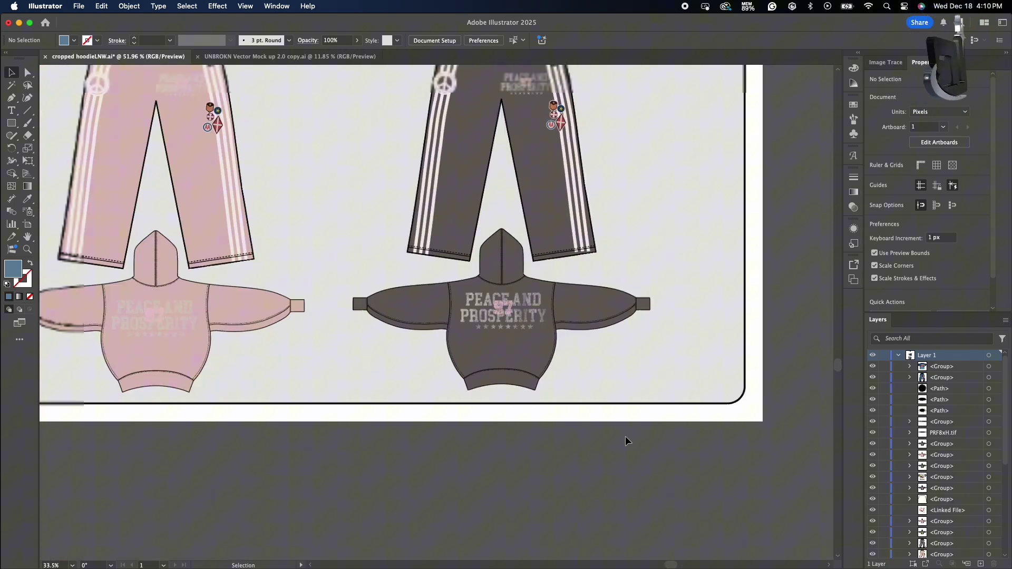
{"action": "scroll", "coordinate": [627, 438], "scroll_direction": "up", "scroll_amount": 8}
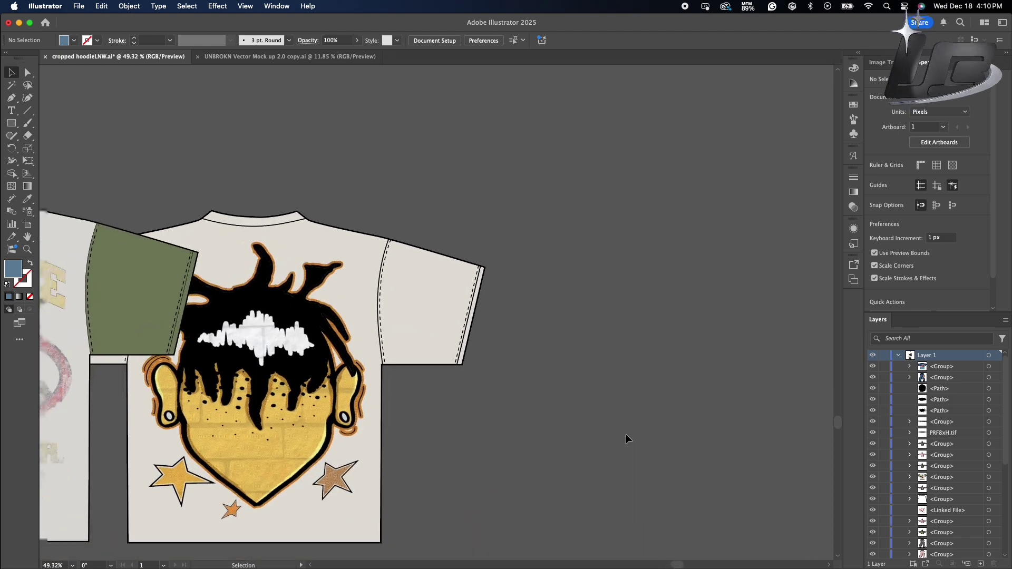
{"action": "left_click_drag", "start_coordinate": [675, 564], "coordinate": [590, 565]}
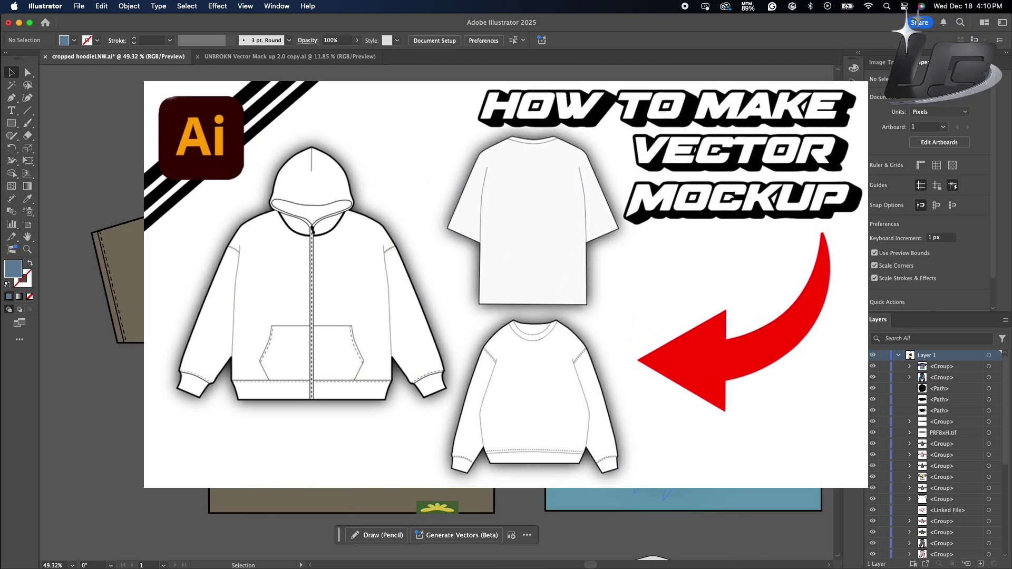
{"action": "scroll", "coordinate": [580, 337], "scroll_direction": "down", "scroll_amount": 15}
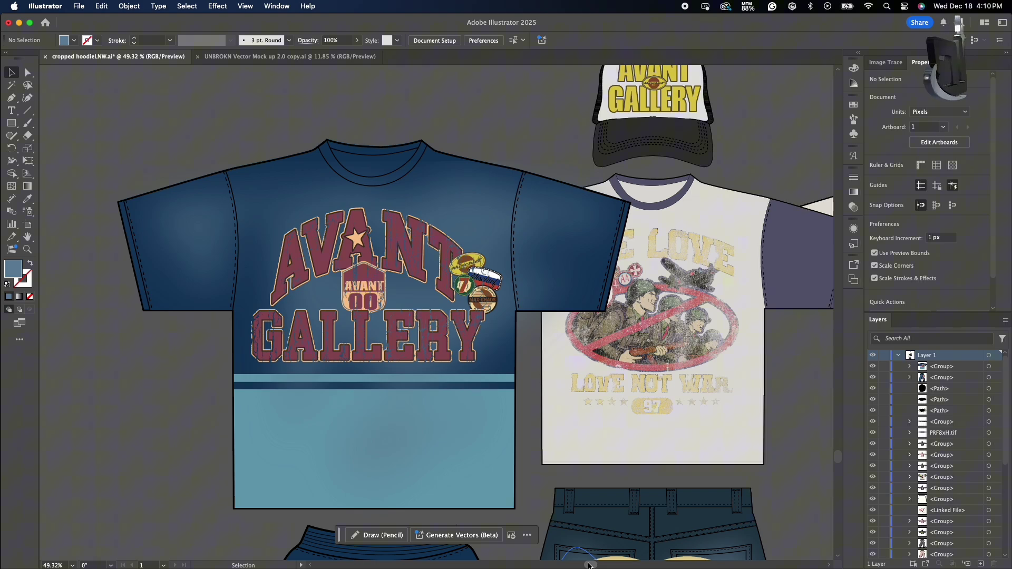
{"action": "left_click_drag", "start_coordinate": [589, 565], "coordinate": [671, 565]}
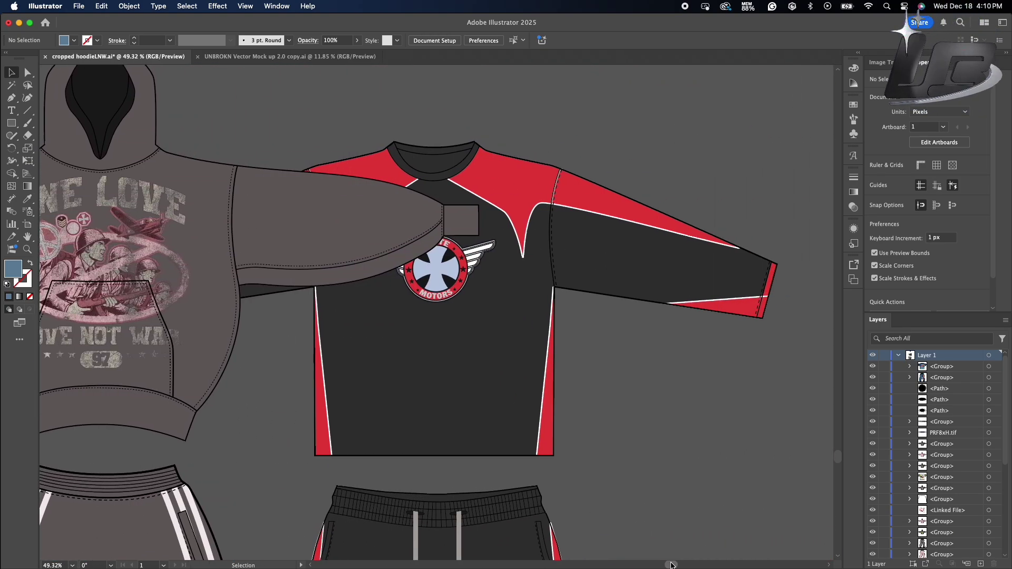
{"action": "left_click_drag", "start_coordinate": [839, 458], "coordinate": [844, 484]}
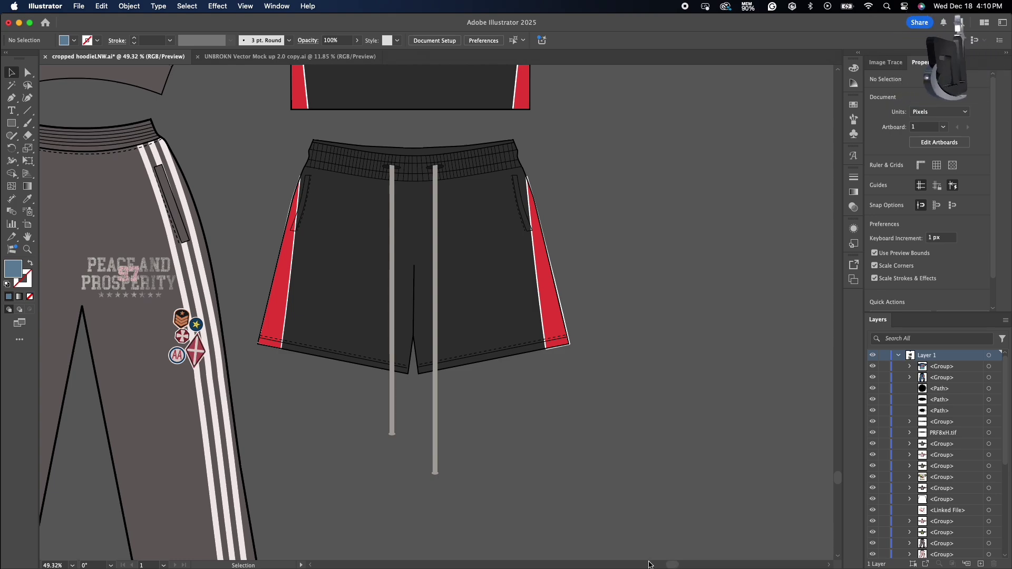
{"action": "left_click", "coordinate": [654, 565]}
{"action": "left_click_drag", "start_coordinate": [646, 565], "coordinate": [604, 565]}
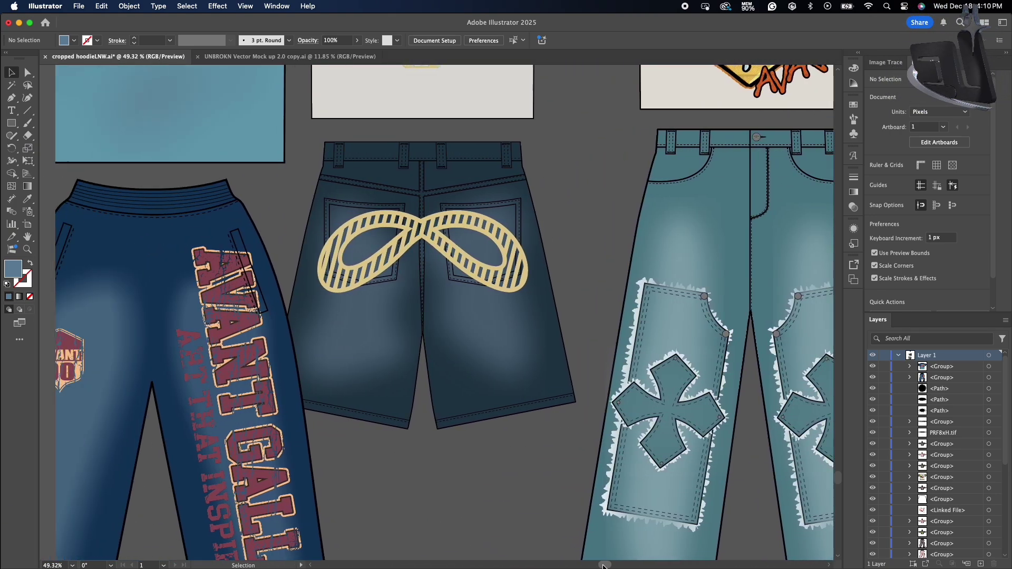
{"action": "scroll", "coordinate": [583, 468], "scroll_direction": "down", "scroll_amount": 10}
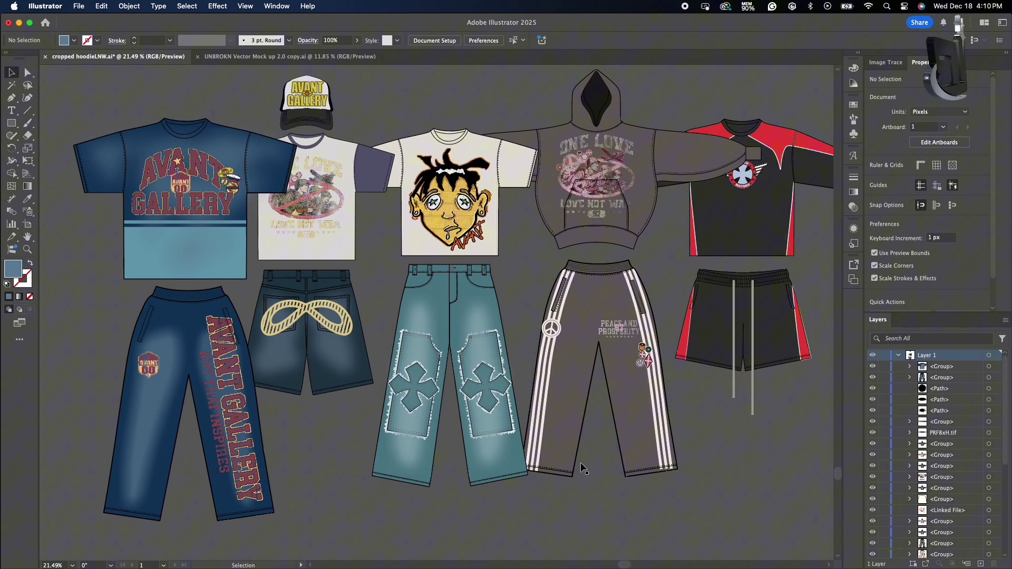
{"action": "scroll", "coordinate": [583, 469], "scroll_direction": "up", "scroll_amount": 8}
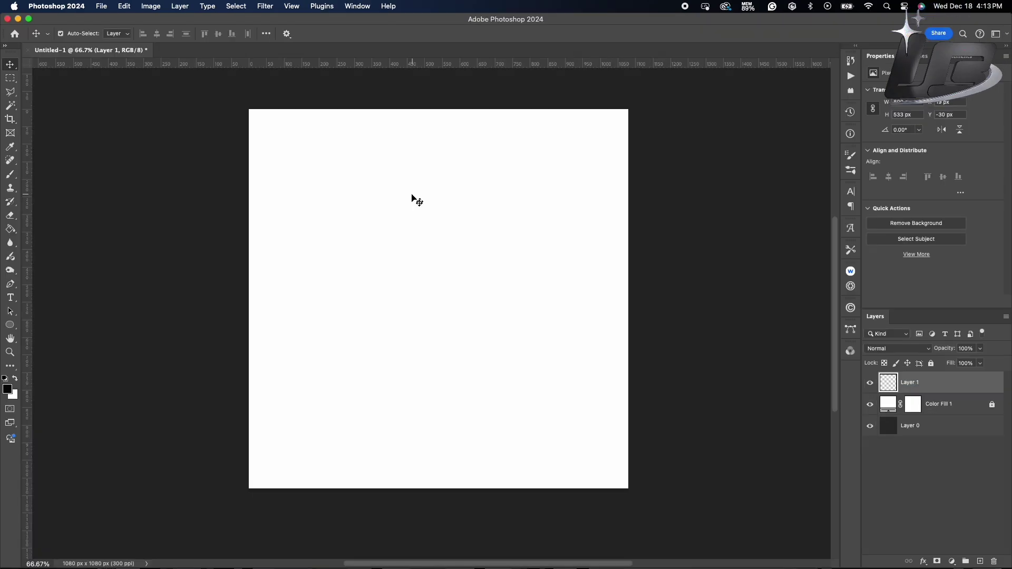
Step: Switch to Photoshop, enlarge the polo shirt reference image to about 1266 × 843 px, and position its front view near the canvas centre
{"action": "left_click_drag", "start_coordinate": [414, 208], "coordinate": [501, 316]}
{"action": "key", "text": "super+t"}
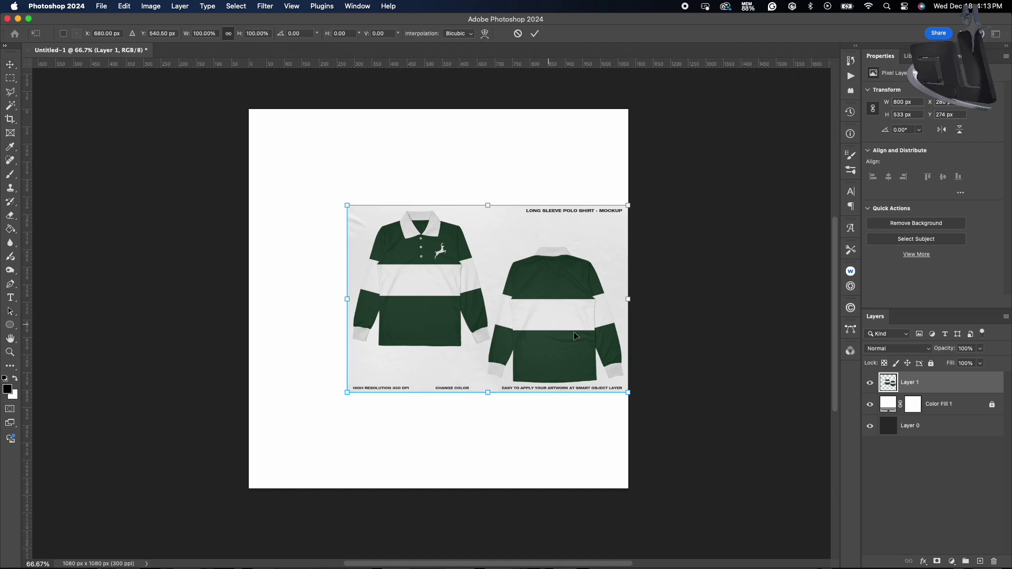
{"action": "left_click_drag", "start_coordinate": [628, 299], "coordinate": [709, 311]}
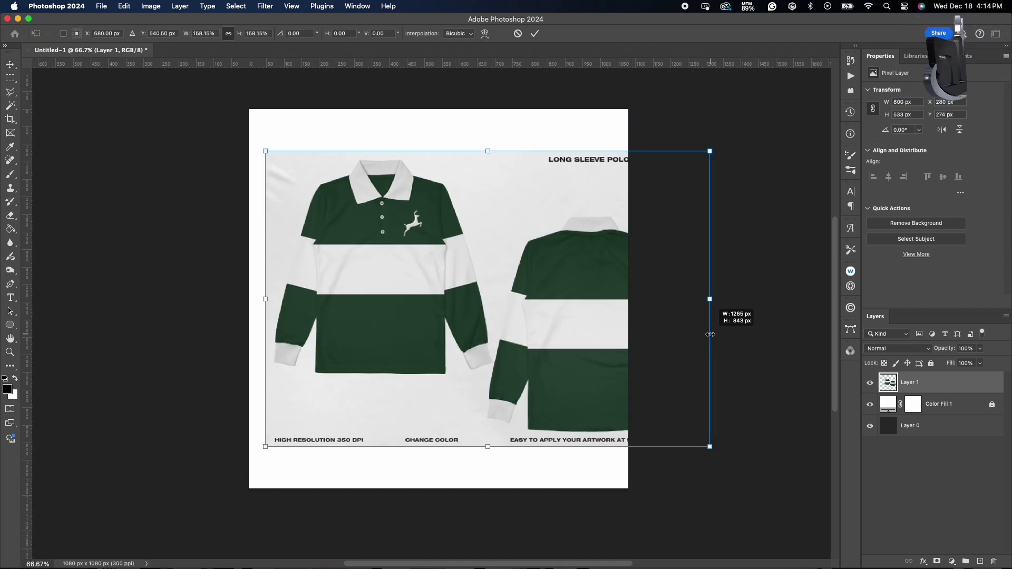
{"action": "left_click_drag", "start_coordinate": [434, 280], "coordinate": [498, 301]}
{"action": "key", "text": "Return"}
{"action": "left_click_drag", "start_coordinate": [521, 247], "coordinate": [499, 266]}
Step: Reduce the reference image layer's opacity to 50% and lock the layer
{"action": "left_click", "coordinate": [981, 349]}
{"action": "left_click_drag", "start_coordinate": [983, 362], "coordinate": [957, 364]}
{"action": "left_click", "coordinate": [931, 363]}
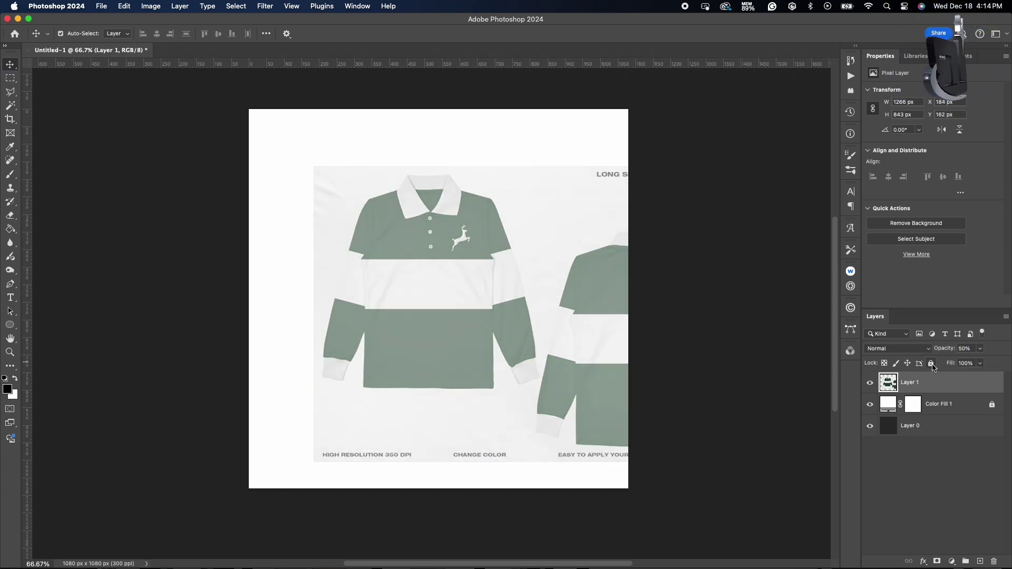
Step: Add a new layer above the reference and set up the Brush tool with a 4 px hard round tip
{"action": "left_click", "coordinate": [981, 561]}
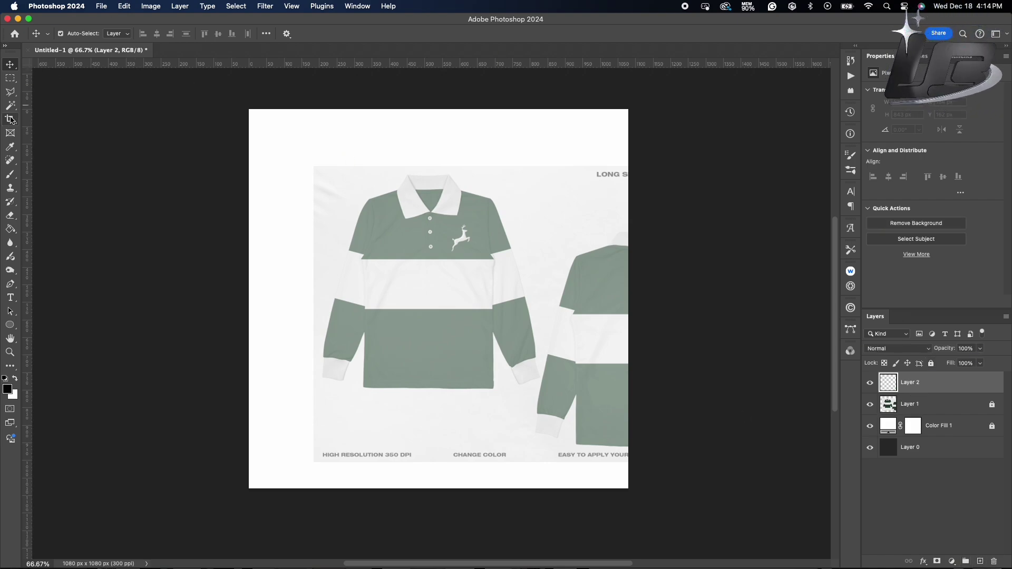
{"action": "left_click", "coordinate": [10, 174]}
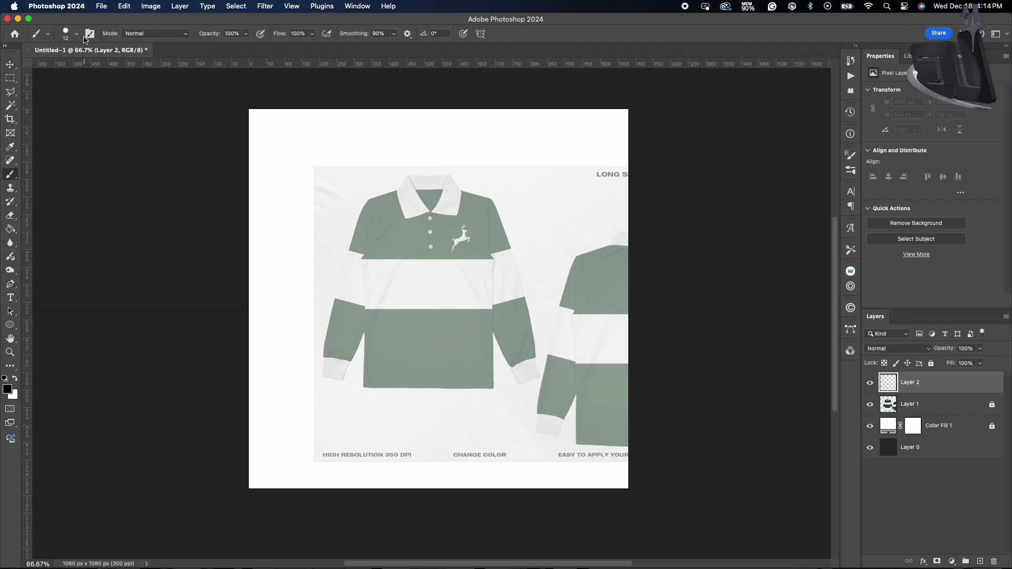
{"action": "left_click", "coordinate": [77, 33]}
{"action": "left_click_drag", "start_coordinate": [68, 64], "coordinate": [62, 69]}
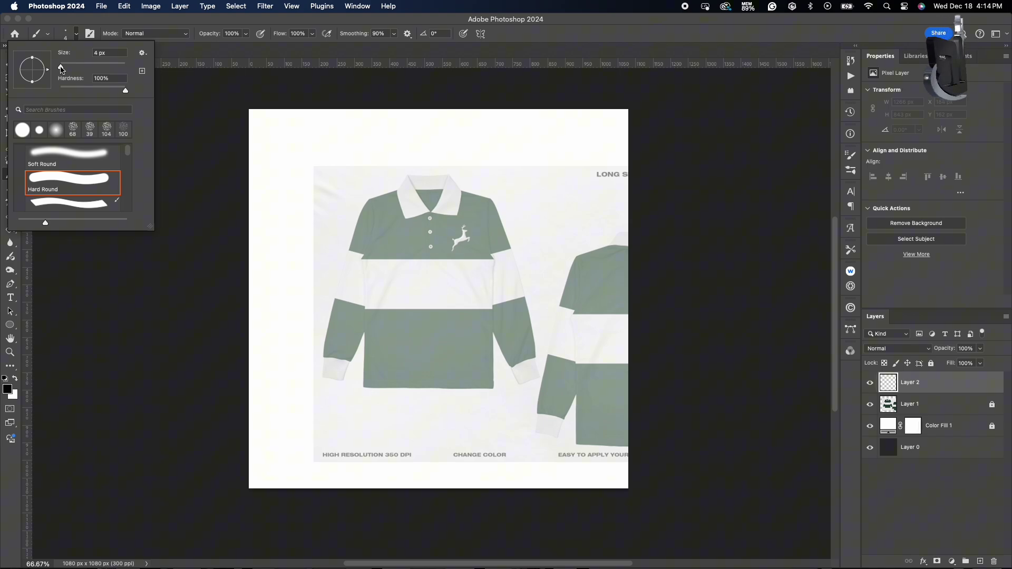
{"action": "left_click", "coordinate": [480, 33]}
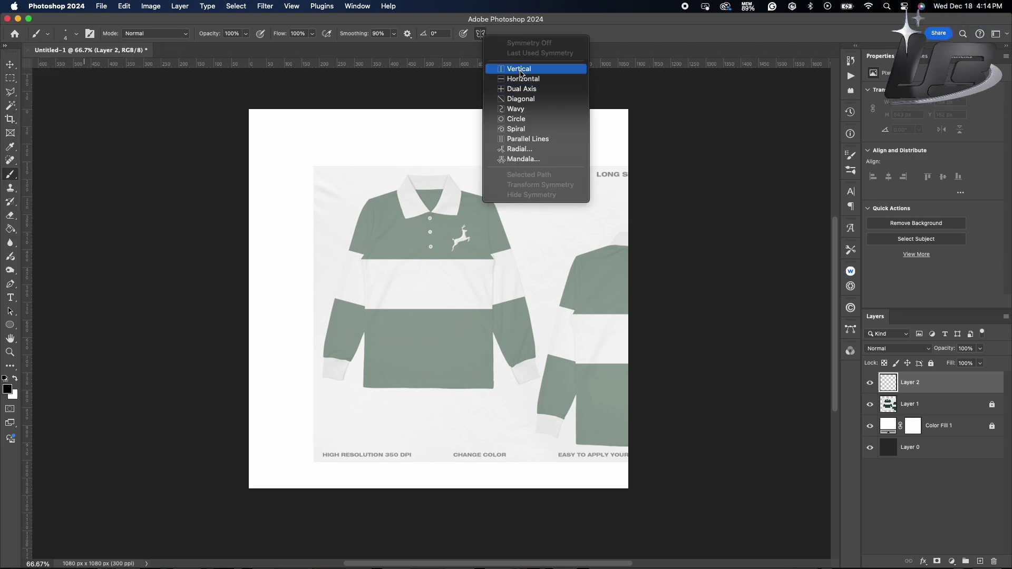
{"action": "left_click", "coordinate": [521, 72]}
{"action": "left_click_drag", "start_coordinate": [426, 115], "coordinate": [448, 318]}
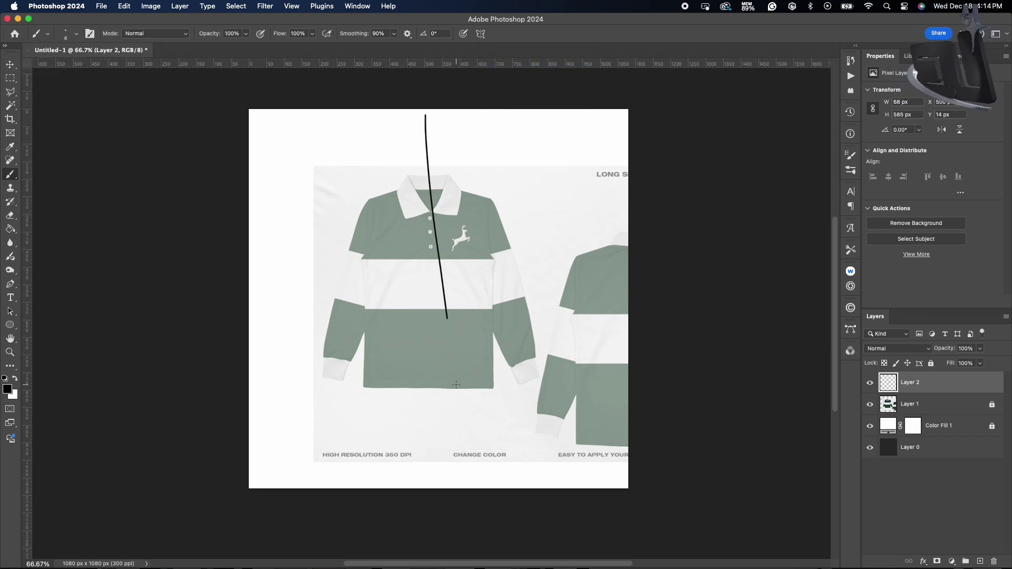
{"action": "key", "text": "super+z"}
Step: Turn on vertical paint symmetry, scale the axis to 133.33% to span the canvas height, and align it with the shirt's button placket
{"action": "left_click", "coordinate": [480, 33]}
{"action": "left_click", "coordinate": [512, 68]}
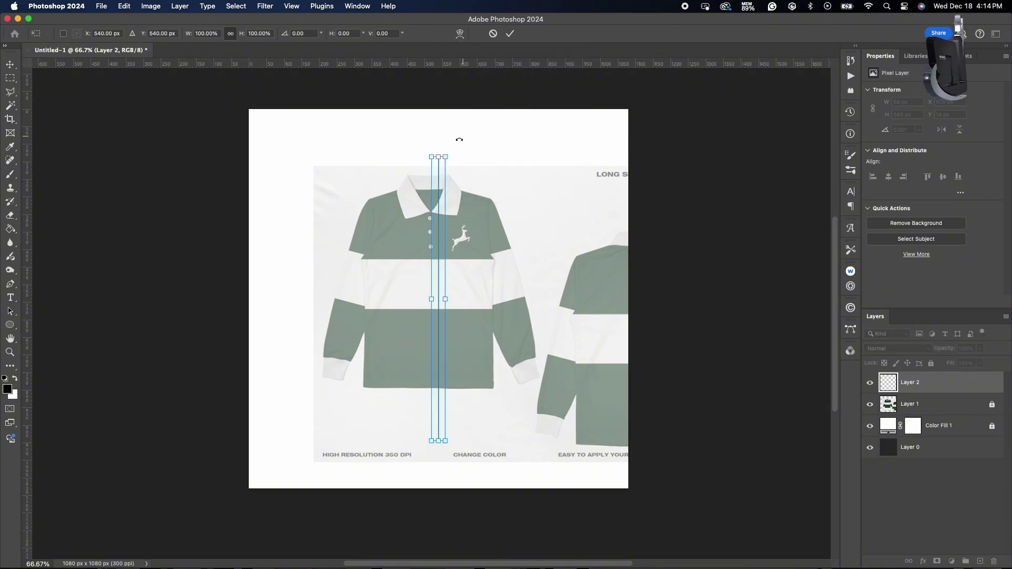
{"action": "left_click_drag", "start_coordinate": [439, 156], "coordinate": [441, 110]}
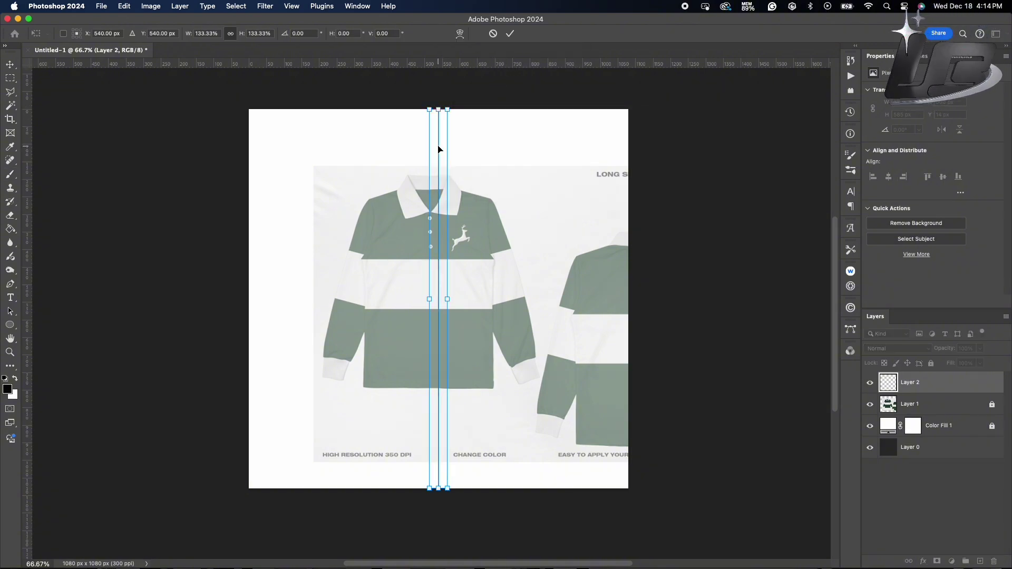
{"action": "left_click_drag", "start_coordinate": [439, 147], "coordinate": [431, 151]}
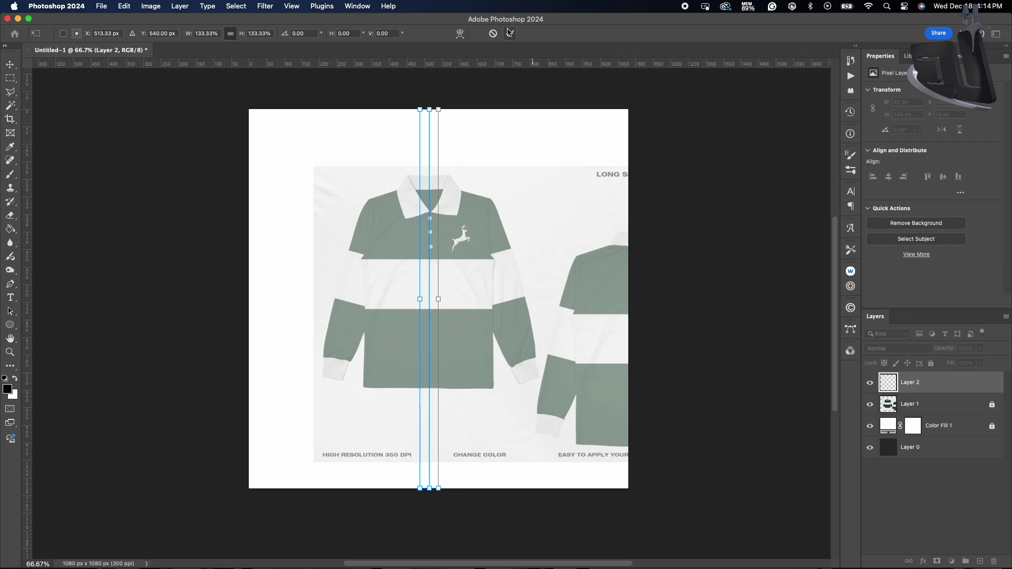
{"action": "left_click", "coordinate": [510, 33]}
{"action": "scroll", "coordinate": [425, 181], "scroll_direction": "up", "scroll_amount": 2}
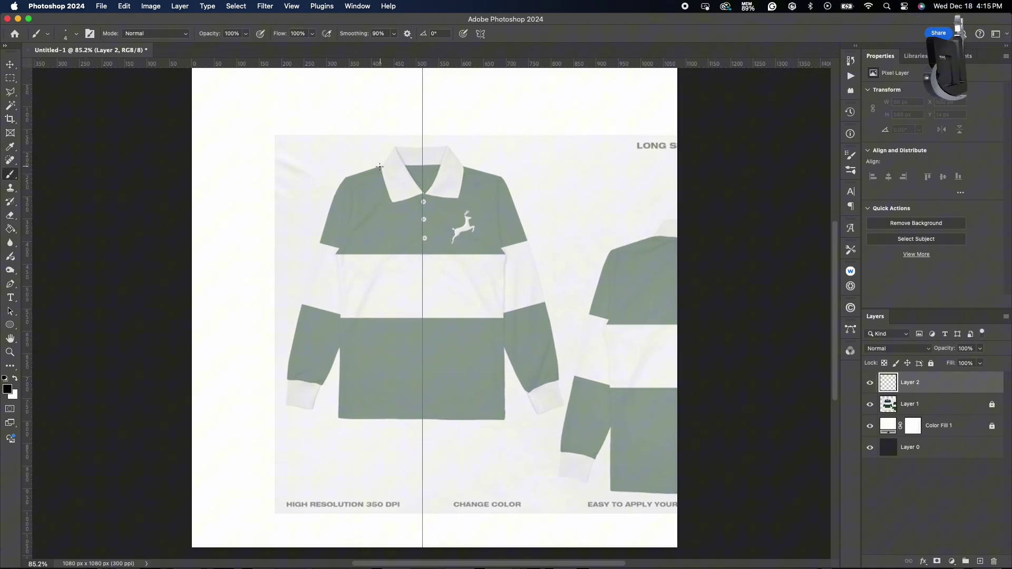
{"action": "left_click_drag", "start_coordinate": [362, 172], "coordinate": [358, 170]}
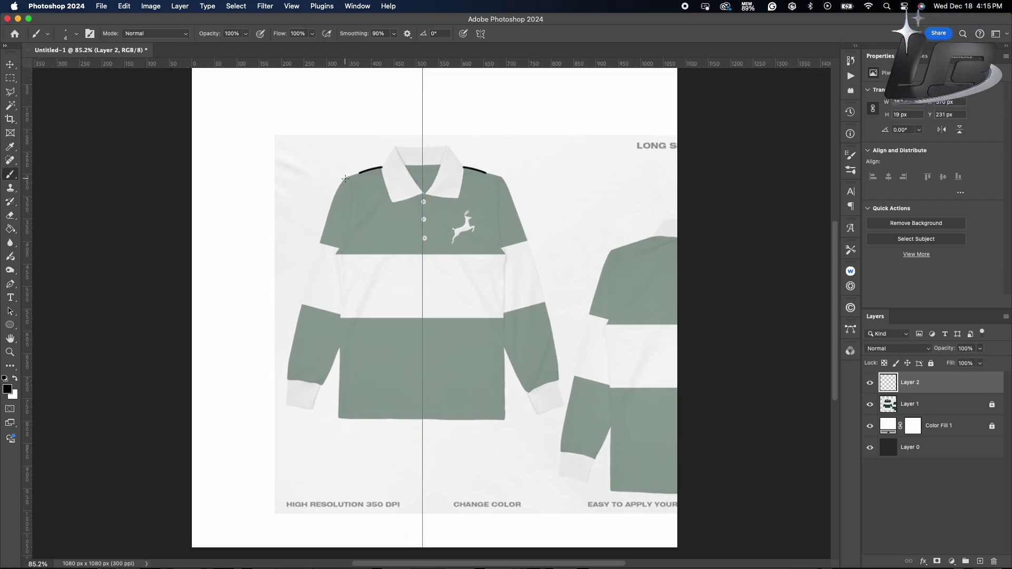
{"action": "key", "text": "super+z"}
Step: Set the brush size to 3 px and its smoothing to 2%
{"action": "left_click", "coordinate": [77, 34]}
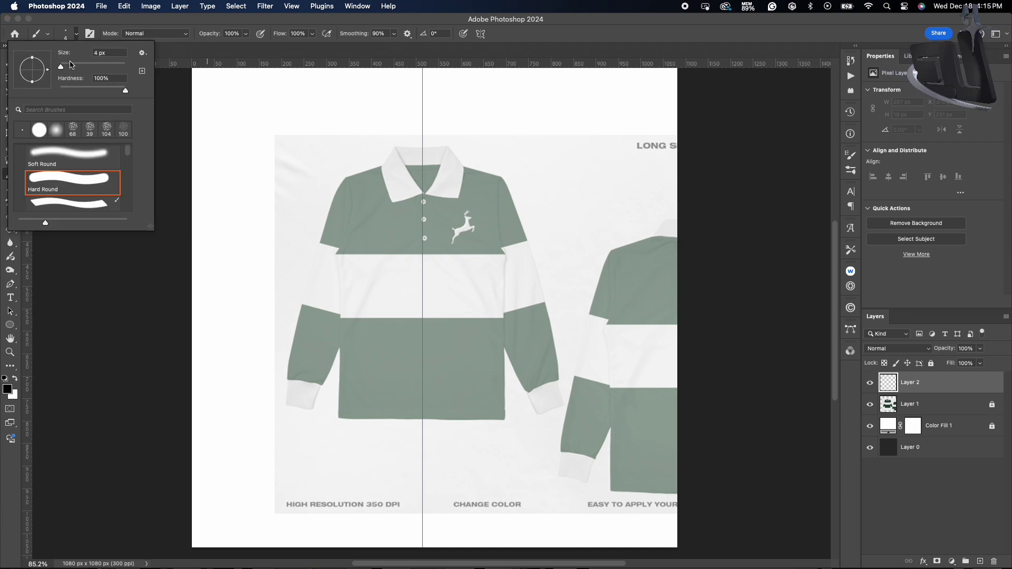
{"action": "left_click", "coordinate": [107, 54]}
{"action": "key", "text": "Down"}
{"action": "left_click", "coordinate": [394, 35]}
{"action": "left_click_drag", "start_coordinate": [394, 46], "coordinate": [353, 49]}
Step: Trace the shirt's shoulder lines with mirrored strokes, adding curved armhole seams and straight sleeves stretched outward beyond the reference
{"action": "mouse_move", "coordinate": [381, 166]}
{"action": "left_mouse_down"}
{"action": "mouse_move", "coordinate": [343, 177]}
{"action": "mouse_move", "coordinate": [374, 170]}
{"action": "mouse_move", "coordinate": [344, 177]}
{"action": "mouse_move", "coordinate": [298, 303]}
{"action": "left_mouse_up"}
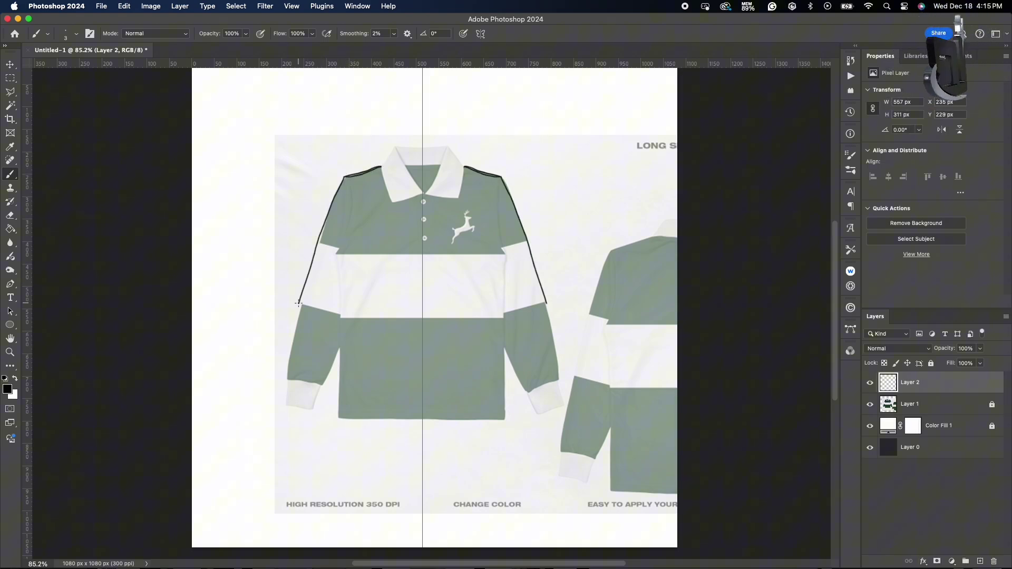
{"action": "key", "text": "super+z"}
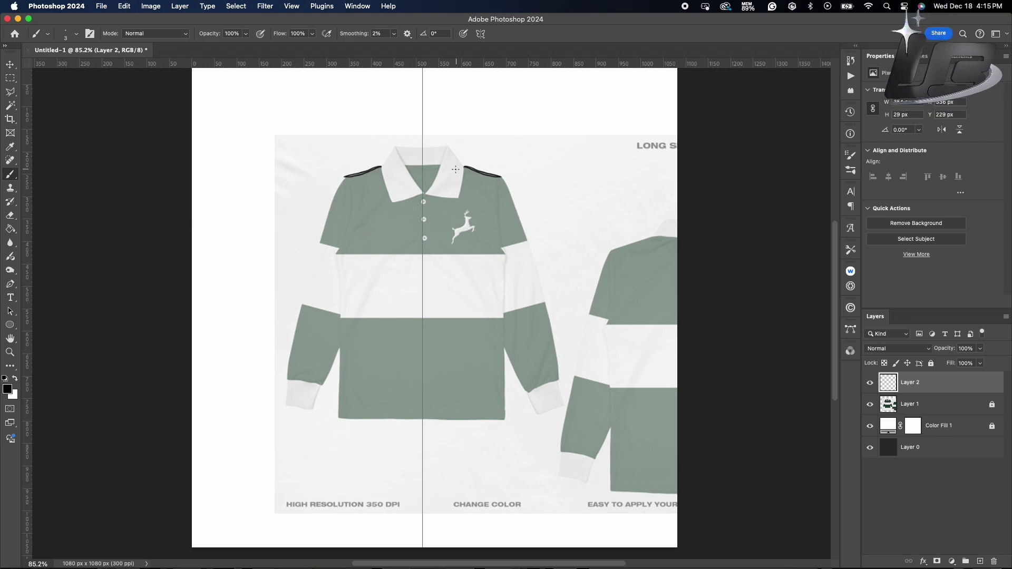
{"action": "mouse_move", "coordinate": [345, 178]}
{"action": "left_mouse_down"}
{"action": "mouse_move", "coordinate": [350, 224]}
{"action": "mouse_move", "coordinate": [334, 260]}
{"action": "left_mouse_up"}
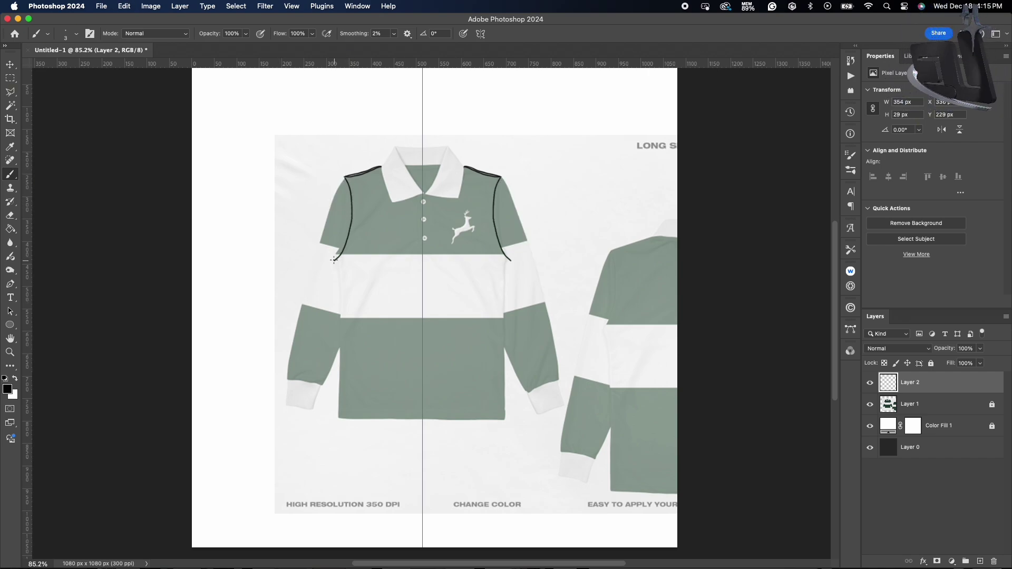
{"action": "mouse_move", "coordinate": [343, 177]}
{"action": "left_mouse_down"}
{"action": "mouse_move", "coordinate": [205, 230]}
{"action": "mouse_move", "coordinate": [216, 266]}
{"action": "mouse_move", "coordinate": [336, 259]}
{"action": "left_mouse_up"}
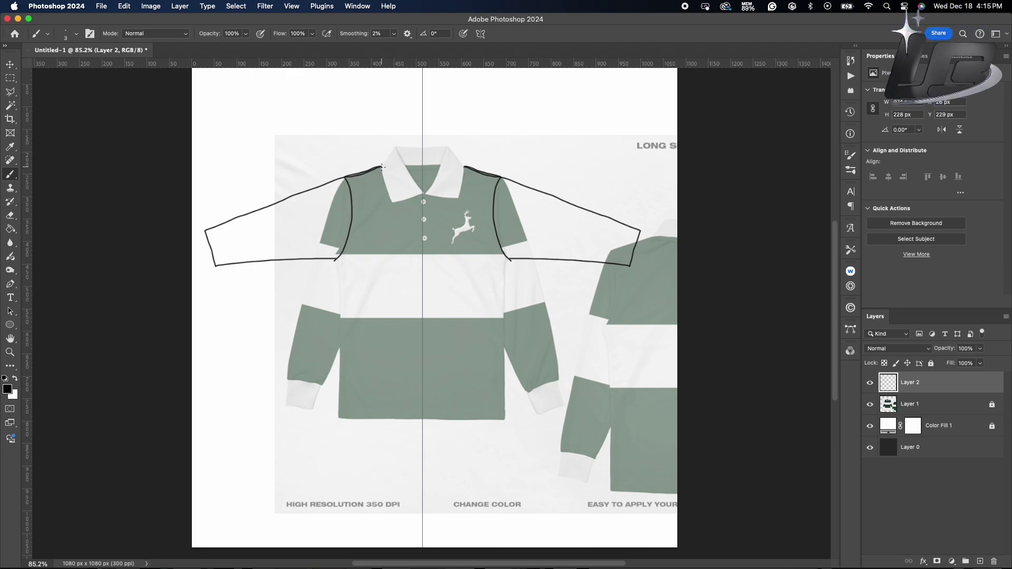
Step: Trace the collar's outer flaps, pointed tips and inner neckline edges with mirrored brush strokes
{"action": "mouse_move", "coordinate": [383, 173]}
{"action": "left_mouse_down"}
{"action": "mouse_move", "coordinate": [394, 203]}
{"action": "mouse_move", "coordinate": [404, 196]}
{"action": "left_mouse_up"}
{"action": "mouse_move", "coordinate": [385, 164]}
{"action": "left_mouse_down"}
{"action": "mouse_move", "coordinate": [421, 150]}
{"action": "mouse_move", "coordinate": [406, 169]}
{"action": "left_mouse_up"}
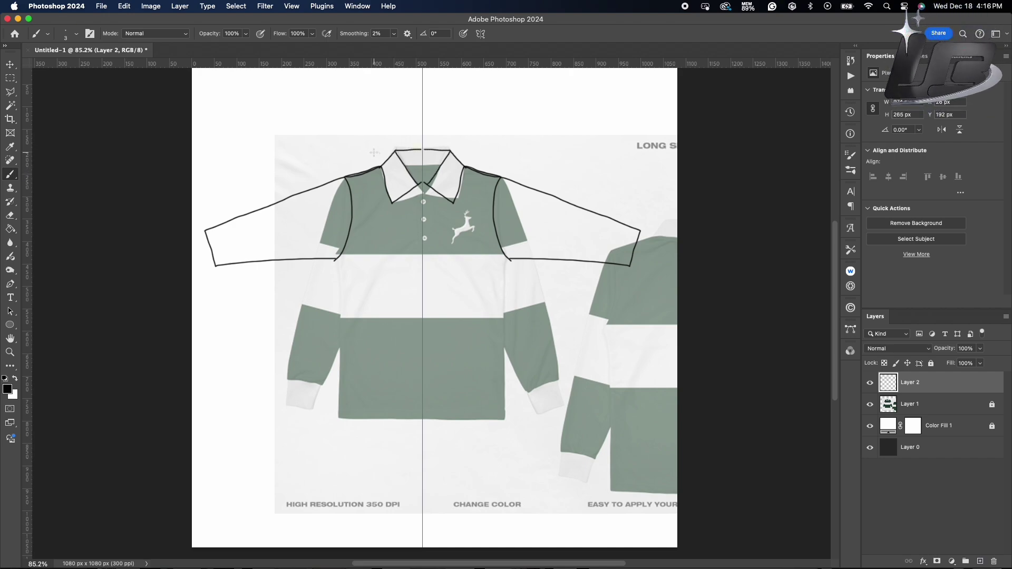
{"action": "key", "text": "super+z"}
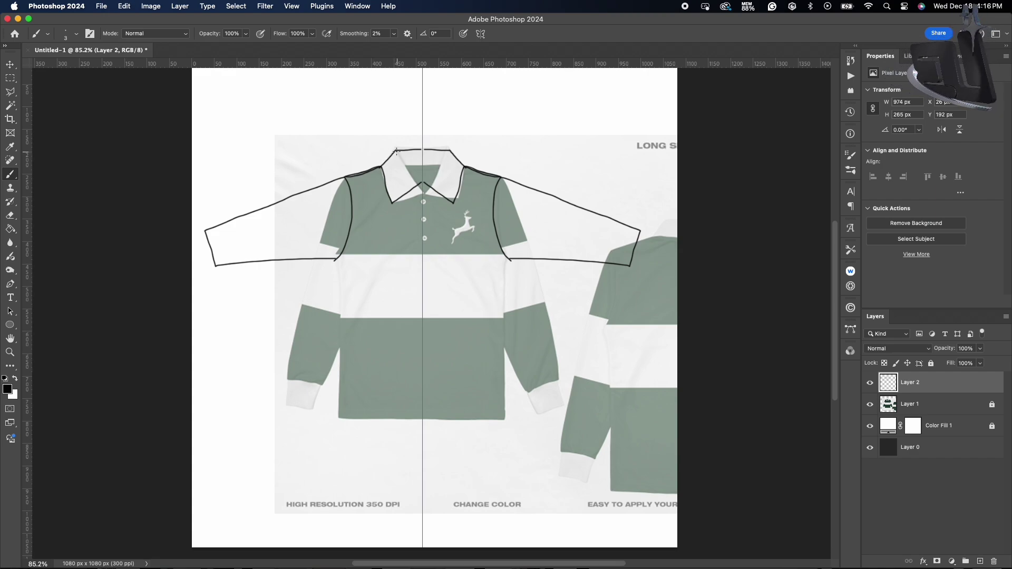
{"action": "left_click_drag", "start_coordinate": [396, 151], "coordinate": [412, 174]}
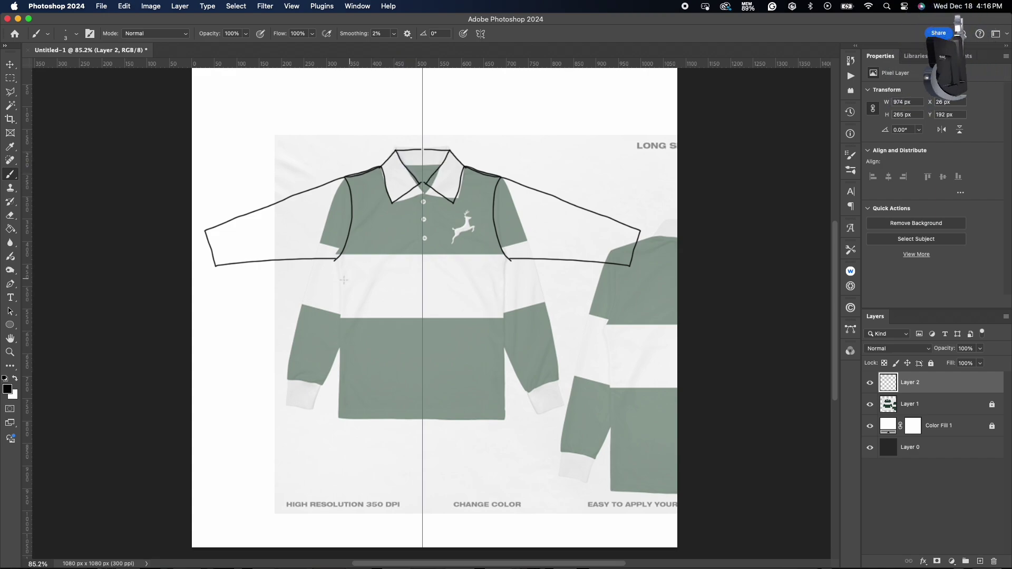
Step: Draw the shirt body's side edges and bottom hem from the armholes down, and hide the reference image layer
{"action": "mouse_move", "coordinate": [334, 259]}
{"action": "left_mouse_down"}
{"action": "mouse_move", "coordinate": [342, 420]}
{"action": "mouse_move", "coordinate": [437, 415]}
{"action": "left_mouse_up"}
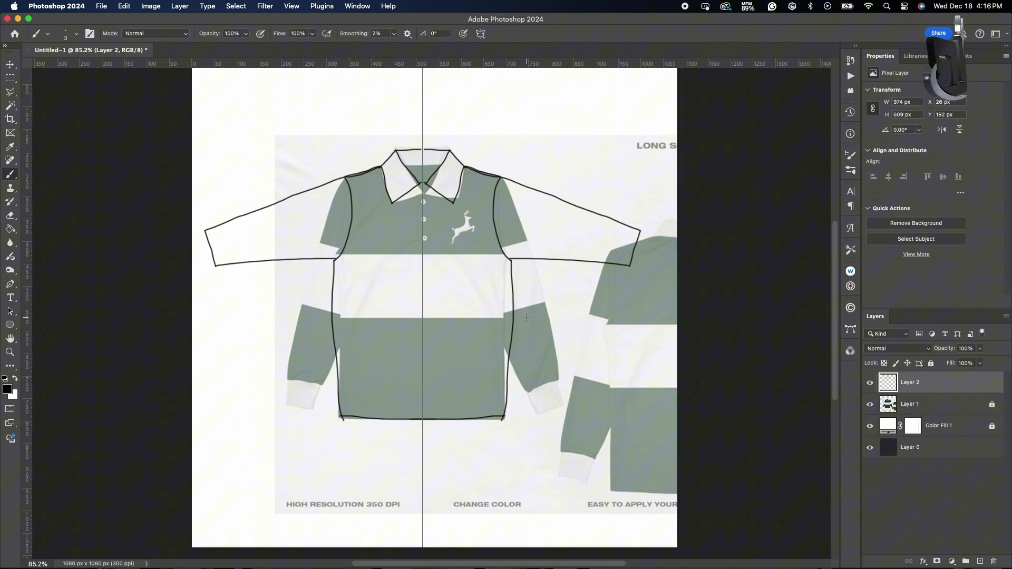
{"action": "left_click", "coordinate": [870, 405]}
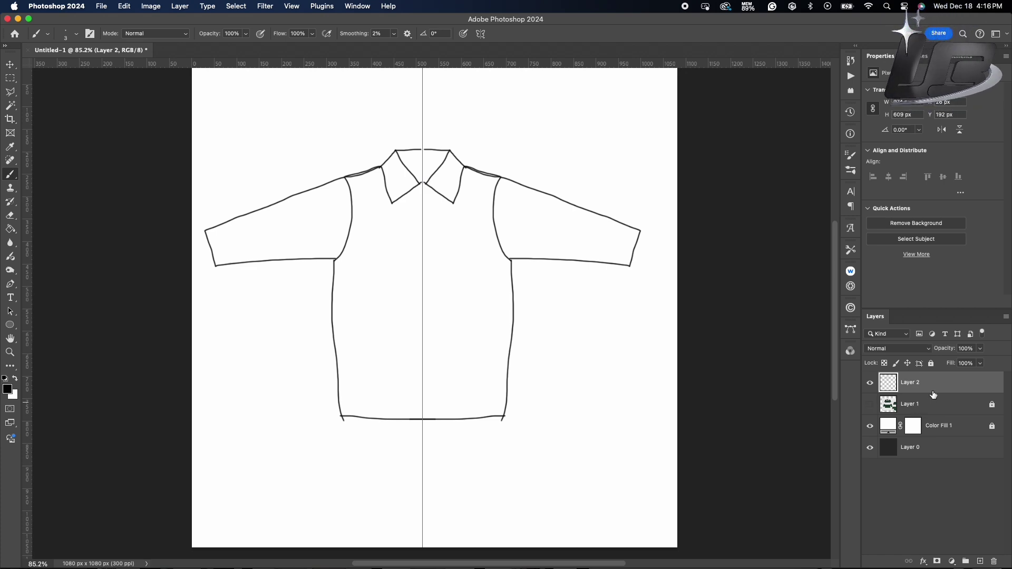
Step: Fade the sketch on Layer 2 to 36% opacity and add a new layer above it, leaving Layer 2 selected
{"action": "mouse_move", "coordinate": [983, 352]}
{"action": "left_mouse_down"}
{"action": "mouse_move", "coordinate": [952, 363]}
{"action": "mouse_move", "coordinate": [980, 522]}
{"action": "left_mouse_up"}
{"action": "left_click", "coordinate": [981, 562]}
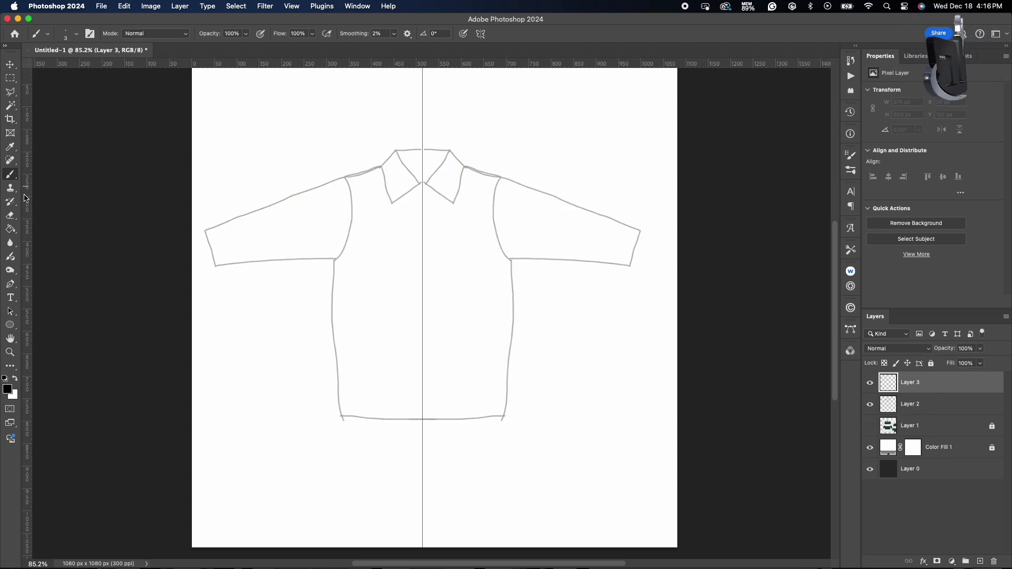
{"action": "left_click", "coordinate": [936, 412]}
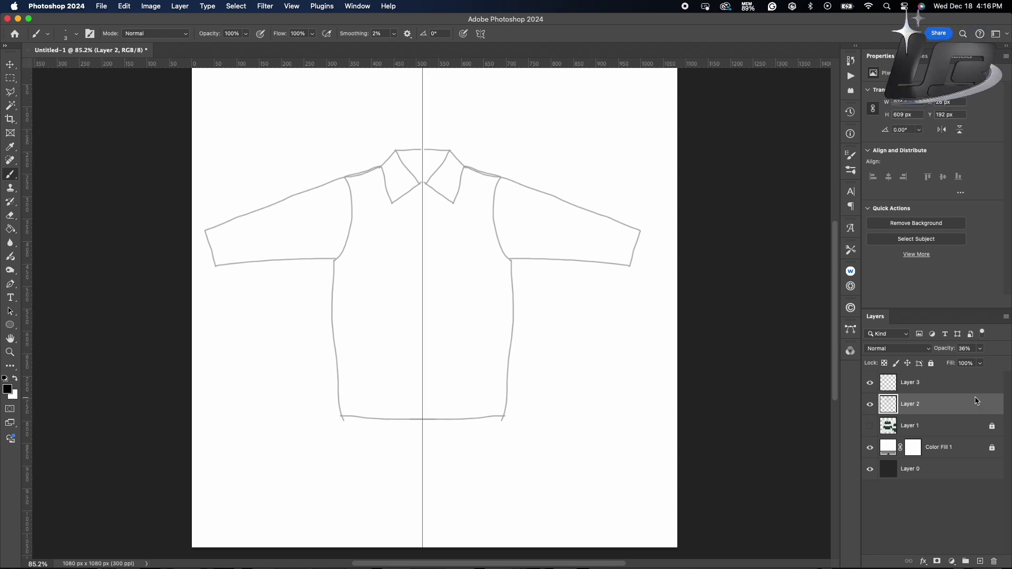
Step: Apply a red Color Overlay (#f01010) to the faded sketch on Layer 2
{"action": "double_click", "coordinate": [978, 402]}
{"action": "left_click", "coordinate": [567, 240]}
{"action": "left_click", "coordinate": [589, 240]}
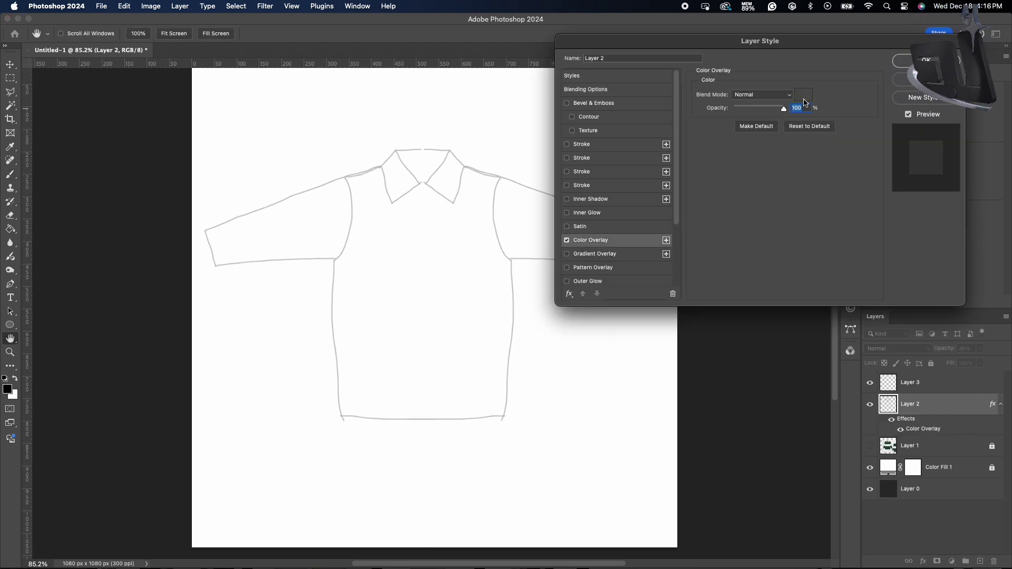
{"action": "left_click", "coordinate": [804, 95]}
{"action": "left_click", "coordinate": [633, 314]}
{"action": "left_click_drag", "start_coordinate": [632, 315], "coordinate": [633, 309]}
{"action": "left_click", "coordinate": [609, 317]}
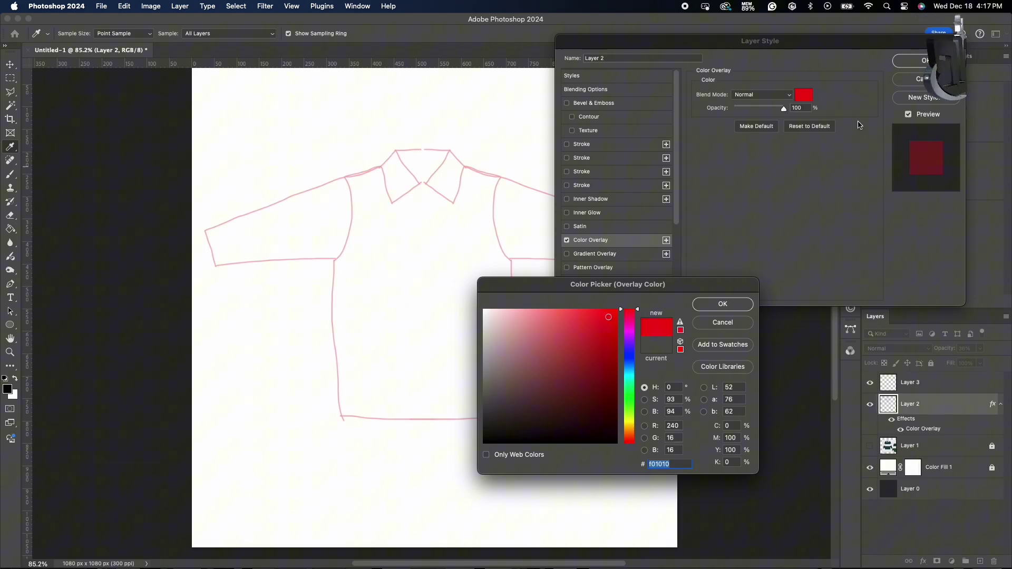
{"action": "left_click", "coordinate": [722, 304]}
{"action": "left_click", "coordinate": [924, 60]}
{"action": "key", "text": "b"}
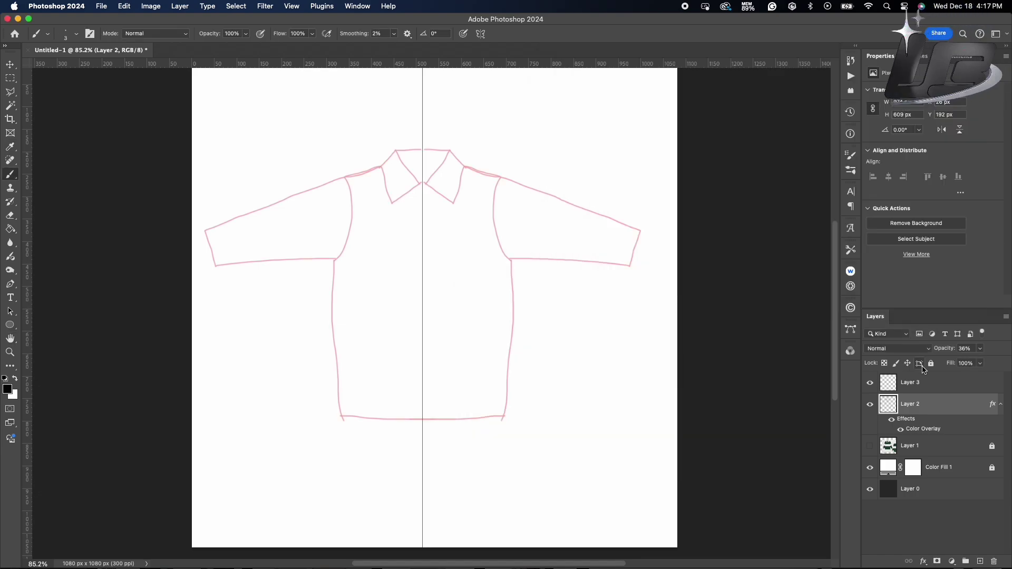
Step: Make Layer 3 active, undo the test stroke on the armhole, and raise the brush smoothing to 88%
{"action": "left_click", "coordinate": [925, 384]}
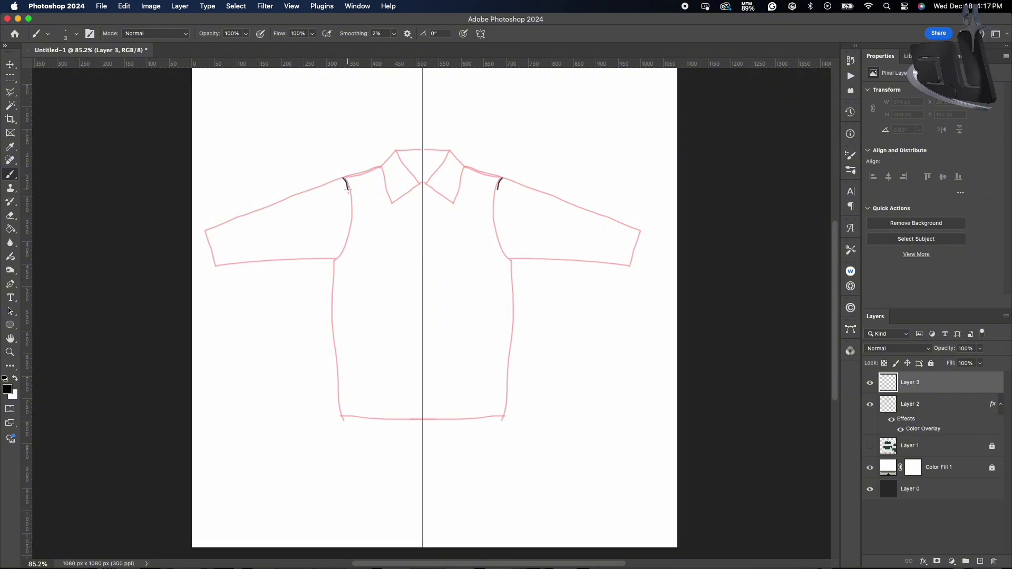
{"action": "key", "text": "super+z"}
{"action": "left_click", "coordinate": [394, 33]}
{"action": "mouse_move", "coordinate": [391, 46]}
{"action": "left_mouse_down"}
{"action": "mouse_move", "coordinate": [445, 50]}
{"action": "mouse_move", "coordinate": [435, 48]}
{"action": "left_mouse_up"}
Step: Ink the armhole seams, shoulder lines, collar flaps and inner neckline over the red sketch with smooth mirrored strokes
{"action": "mouse_move", "coordinate": [341, 180]}
{"action": "left_mouse_down"}
{"action": "mouse_move", "coordinate": [344, 240]}
{"action": "mouse_move", "coordinate": [335, 263]}
{"action": "left_mouse_up"}
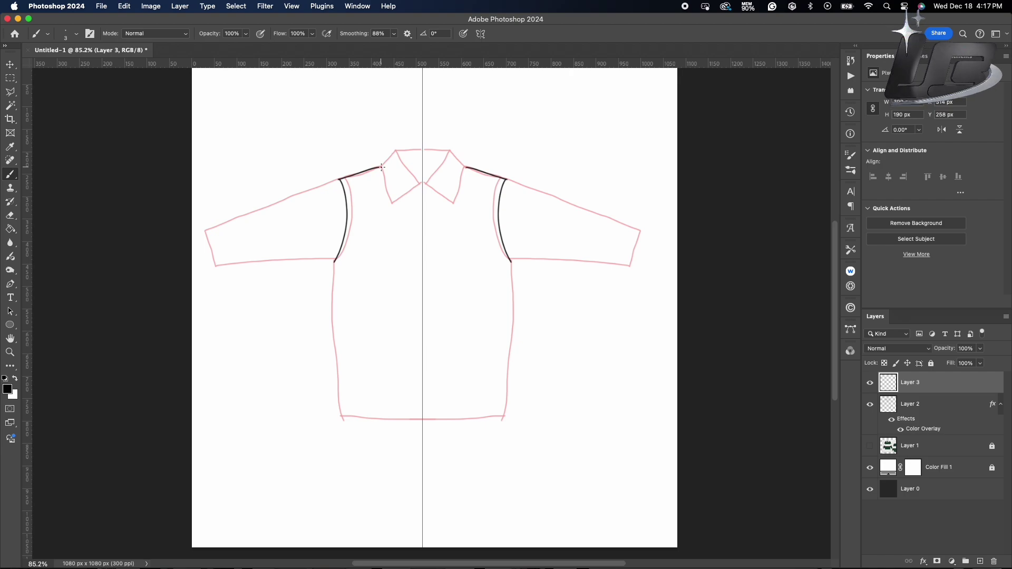
{"action": "left_click_drag", "start_coordinate": [390, 194], "coordinate": [394, 205]}
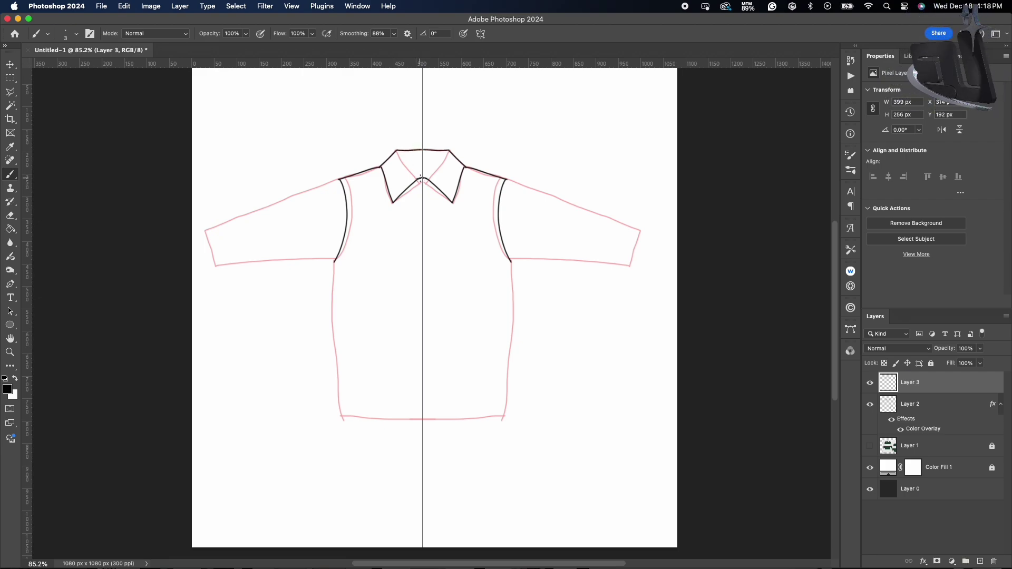
{"action": "left_click_drag", "start_coordinate": [405, 158], "coordinate": [396, 150]}
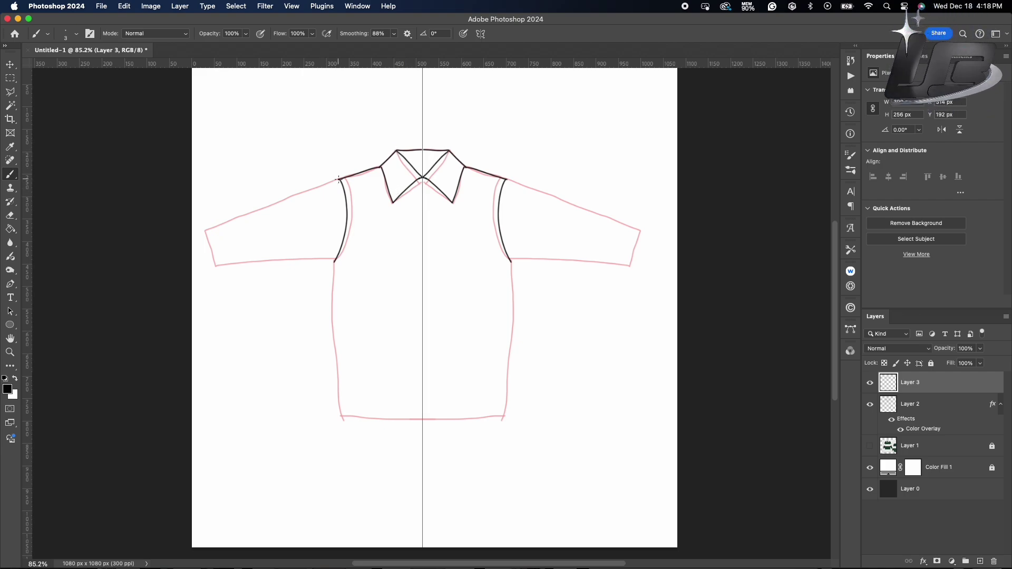
Step: Ink the sleeves and body sides with mirrored strokes, ending in a hem higher than the sketched one, and add a small placket below the collar
{"action": "mouse_move", "coordinate": [338, 179]}
{"action": "left_mouse_down"}
{"action": "mouse_move", "coordinate": [203, 232]}
{"action": "mouse_move", "coordinate": [216, 268]}
{"action": "mouse_move", "coordinate": [238, 253]}
{"action": "mouse_move", "coordinate": [310, 258]}
{"action": "left_mouse_up"}
{"action": "key", "text": "super+z"}
{"action": "mouse_move", "coordinate": [339, 179]}
{"action": "left_mouse_down"}
{"action": "mouse_move", "coordinate": [203, 232]}
{"action": "mouse_move", "coordinate": [216, 267]}
{"action": "mouse_move", "coordinate": [341, 260]}
{"action": "left_mouse_up"}
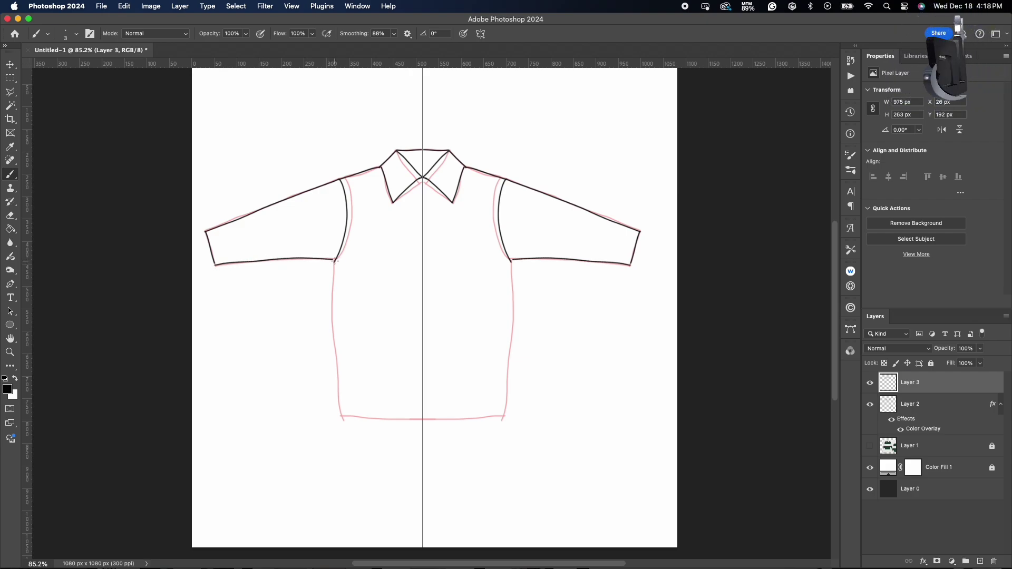
{"action": "left_click_drag", "start_coordinate": [332, 296], "coordinate": [330, 337]}
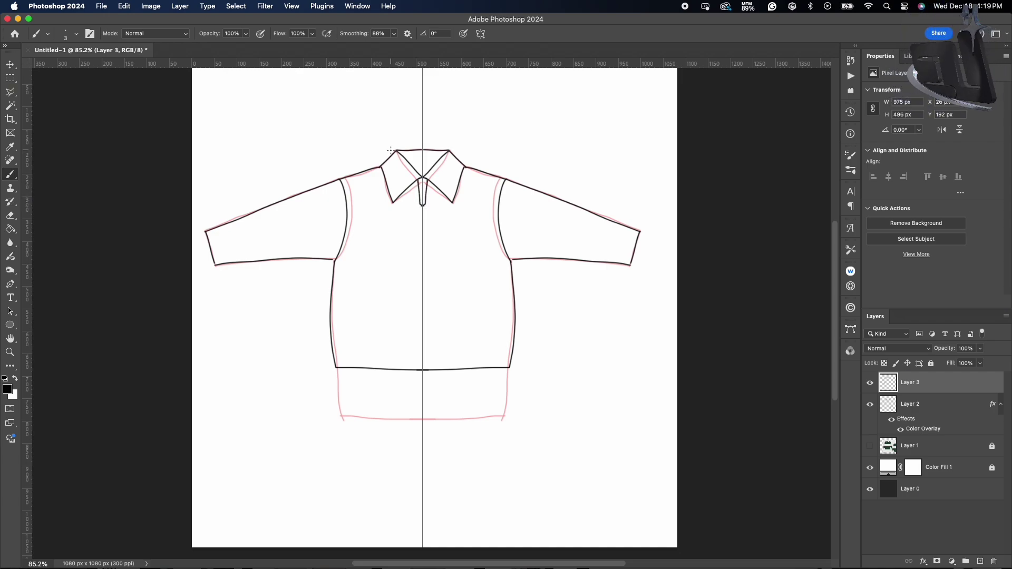
Step: Hide the red guide sketch on Layer 2 so only the black line art on Layer 3 shows
{"action": "left_click", "coordinate": [11, 66]}
{"action": "scroll", "coordinate": [233, 233], "scroll_direction": "right", "scroll_amount": 3}
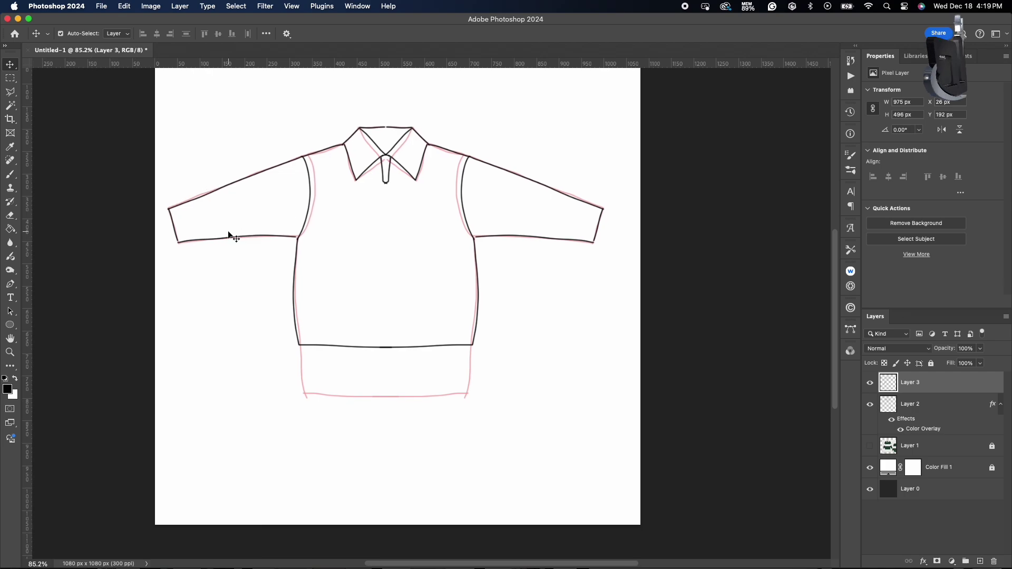
{"action": "left_click", "coordinate": [871, 404]}
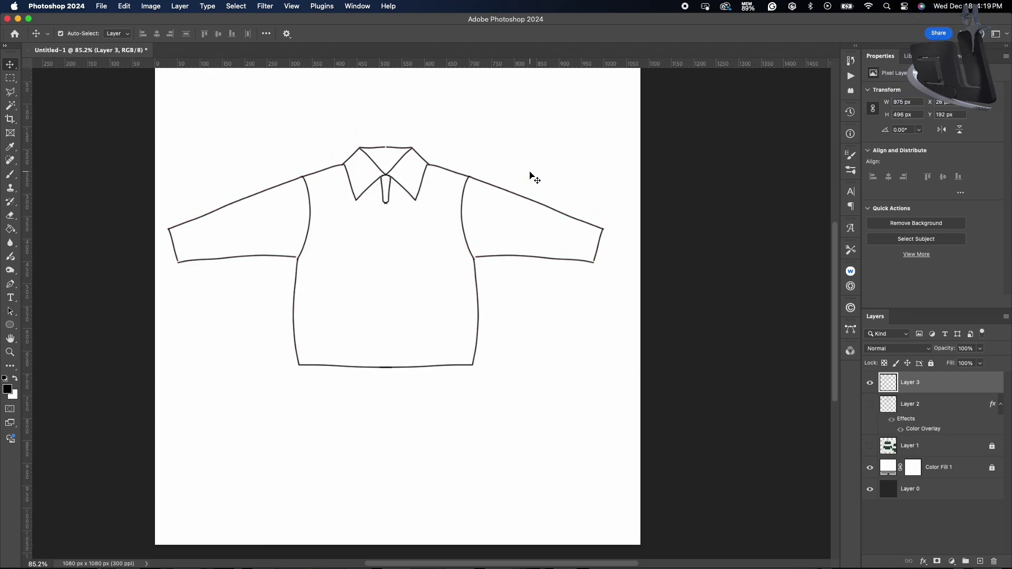
{"action": "scroll", "coordinate": [379, 171], "scroll_direction": "up", "scroll_amount": 5}
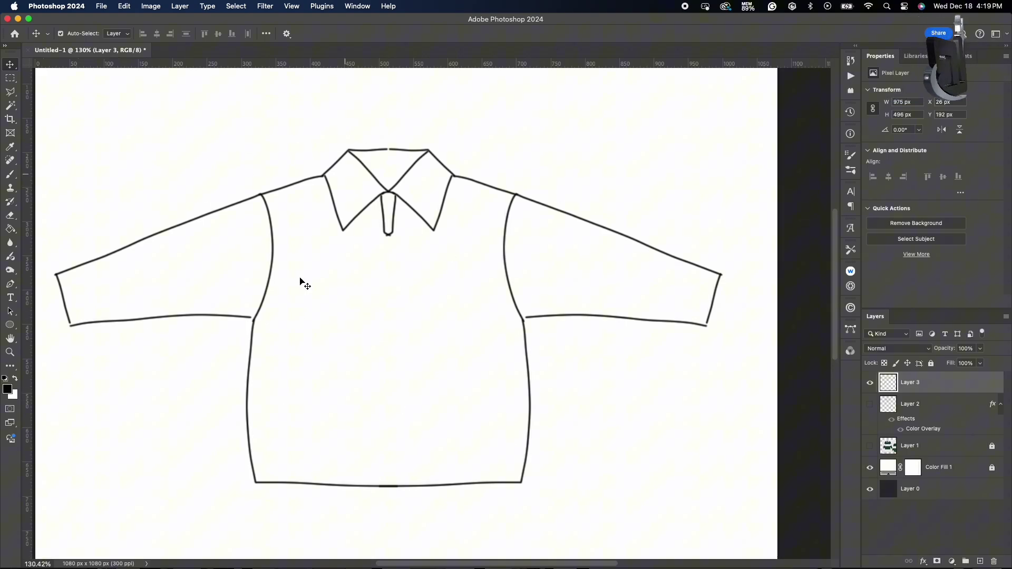
{"action": "scroll", "coordinate": [301, 278], "scroll_direction": "down", "scroll_amount": 5}
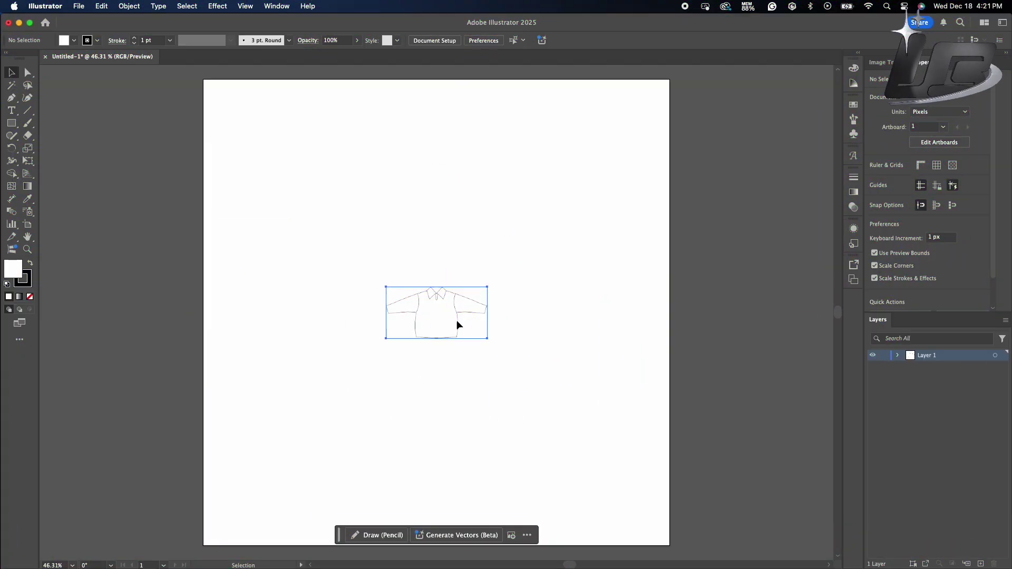
Step: Enlarge the placed shirt line art about its centre to about 866 × 441 px on the artboard
{"action": "left_click", "coordinate": [457, 323]}
{"action": "left_click_drag", "start_coordinate": [489, 312], "coordinate": [625, 359]}
{"action": "left_click", "coordinate": [710, 263]}
Step: Fade the shirt image to about 55% opacity, lock Layer 1, and add a new layer above it for tracing
{"action": "left_click", "coordinate": [464, 249]}
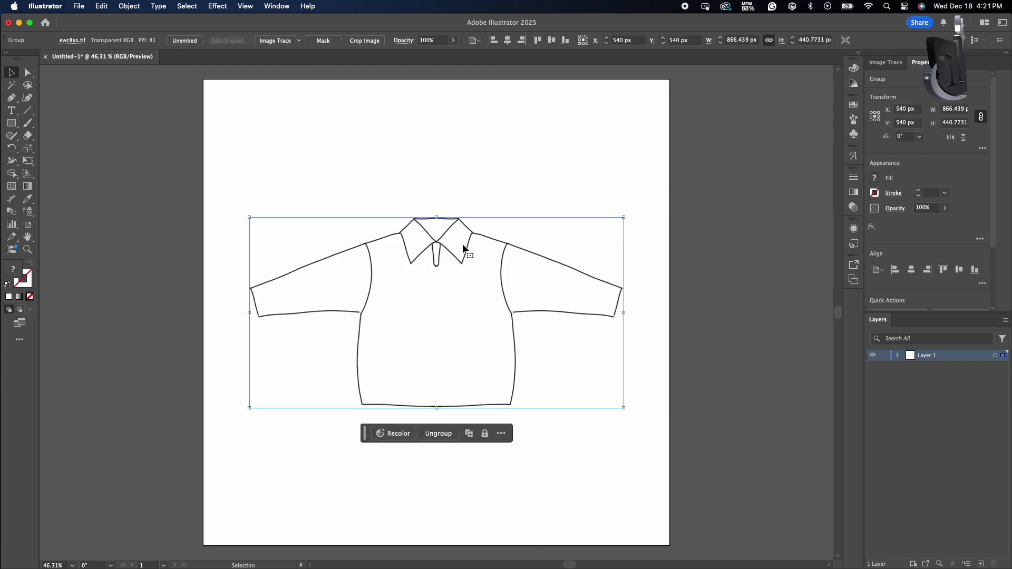
{"action": "left_click", "coordinate": [928, 226]}
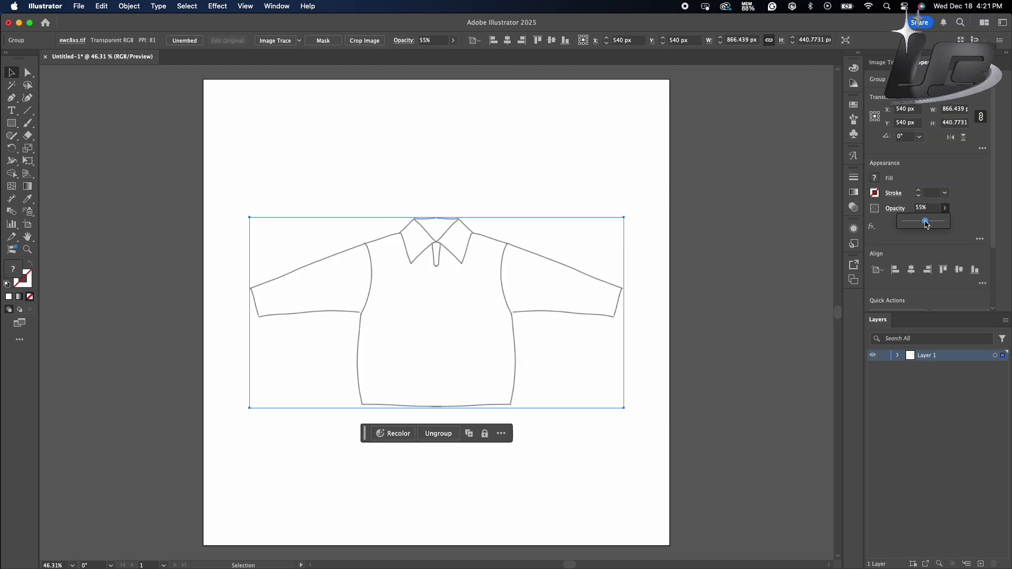
{"action": "left_click", "coordinate": [885, 356]}
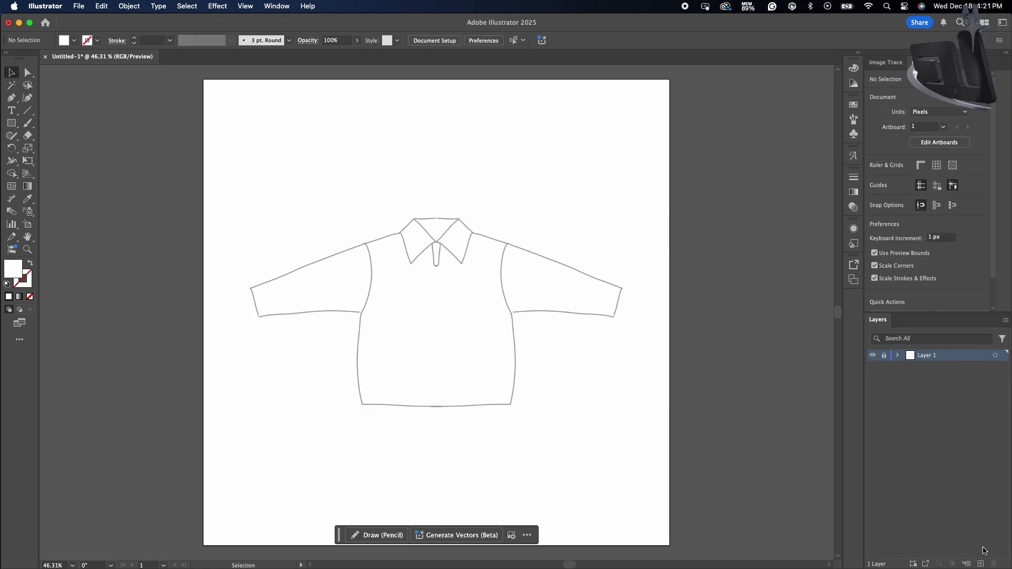
Step: Start a Pen path on Layer 2 tracing the left sleeve's cuff and upper edge to the armhole seam
{"action": "left_click", "coordinate": [12, 98]}
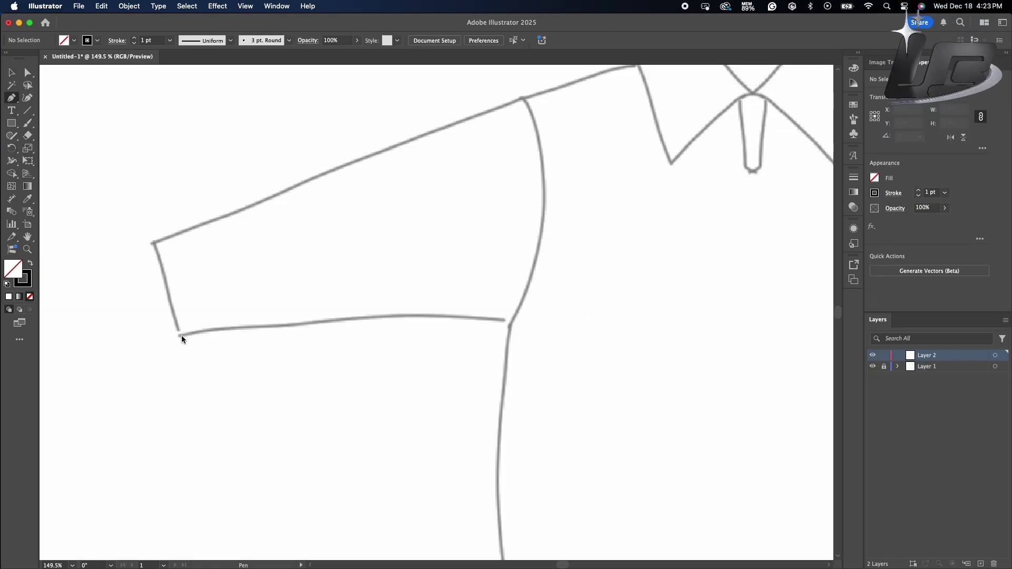
{"action": "left_click", "coordinate": [179, 335]}
{"action": "left_click", "coordinate": [153, 243]}
{"action": "scroll", "coordinate": [158, 240], "scroll_direction": "right", "scroll_amount": 4}
{"action": "scroll", "coordinate": [158, 240], "scroll_direction": "up", "scroll_amount": 3}
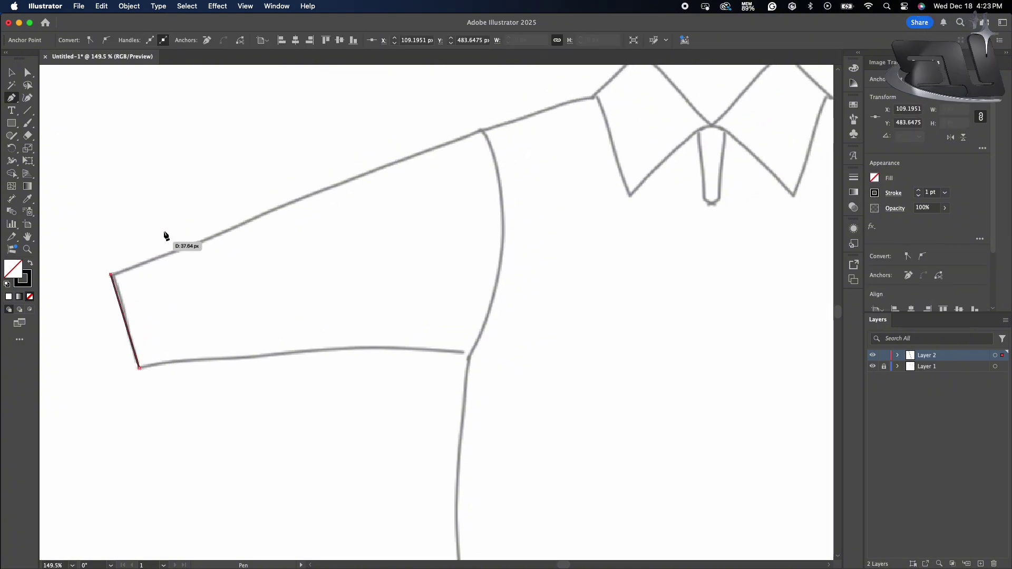
{"action": "left_click", "coordinate": [481, 130]}
Step: Continue the path along the left shoulder and collar edge to the centre of the back neckline, and finish it there
{"action": "scroll", "coordinate": [481, 133], "scroll_direction": "right", "scroll_amount": 3}
{"action": "scroll", "coordinate": [480, 133], "scroll_direction": "up", "scroll_amount": 2}
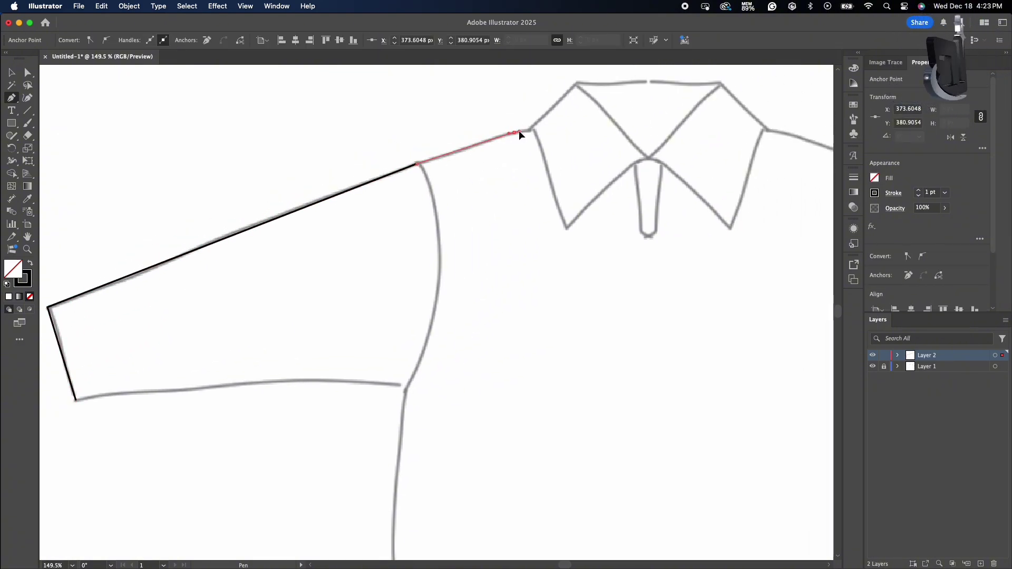
{"action": "left_click", "coordinate": [529, 132]}
{"action": "scroll", "coordinate": [529, 132], "scroll_direction": "right", "scroll_amount": 2}
{"action": "scroll", "coordinate": [529, 132], "scroll_direction": "up", "scroll_amount": 2}
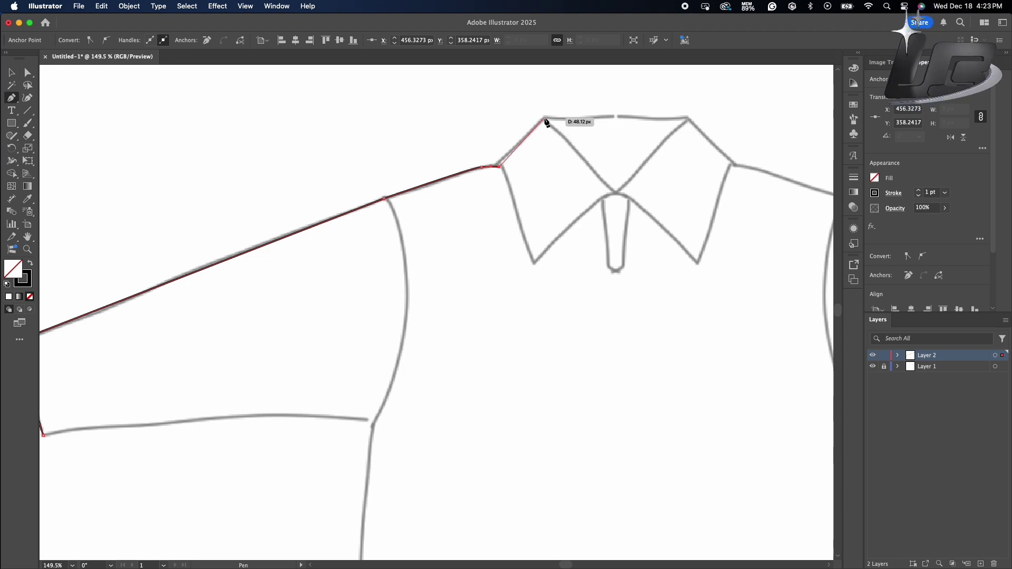
{"action": "left_click", "coordinate": [615, 117]}
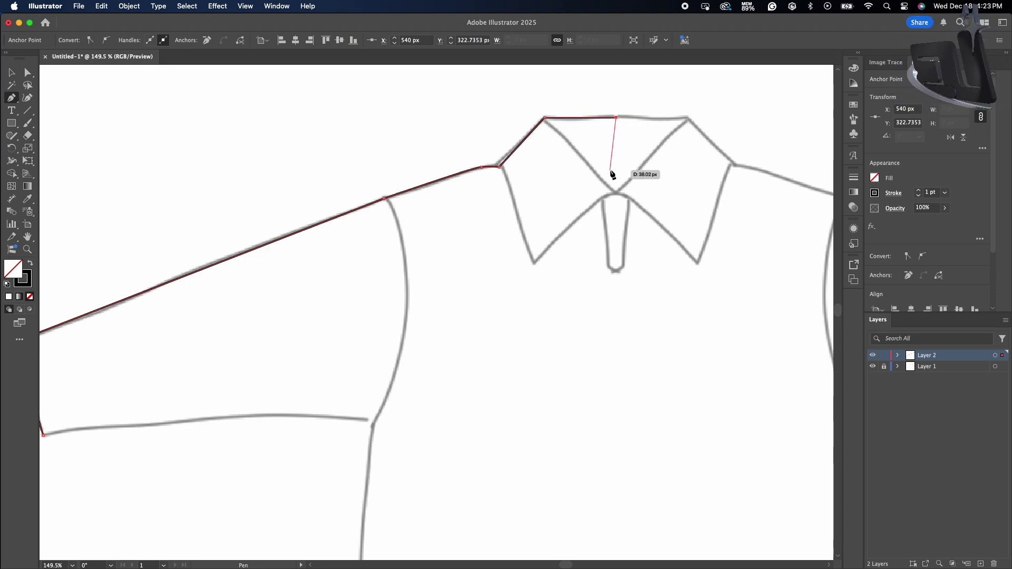
{"action": "left_click", "coordinate": [16, 76]}
{"action": "left_click", "coordinate": [384, 155]}
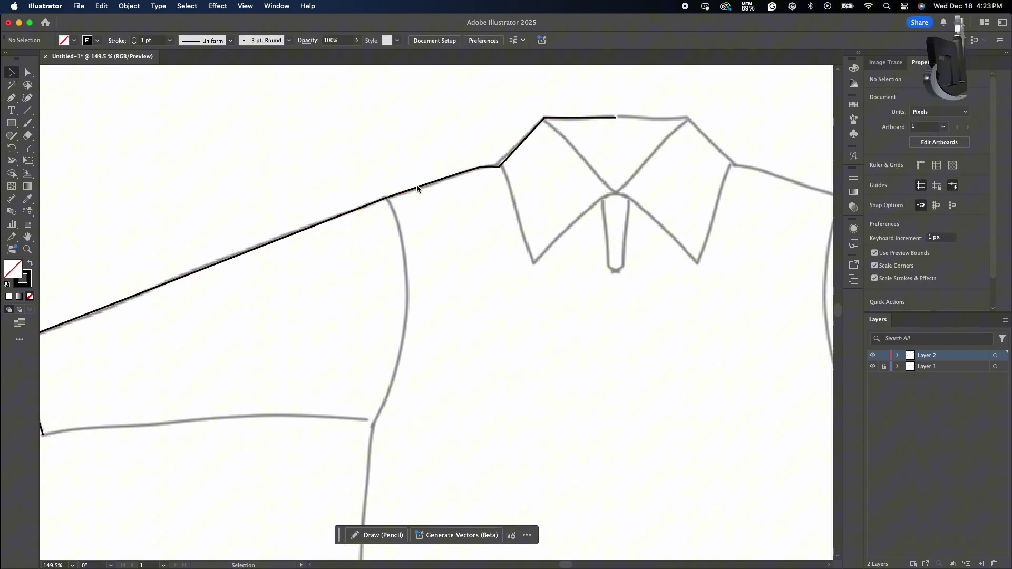
Step: Extend the path from the cuff's lower corner along the sleeve's underside to the armpit, and curve it up the armhole seam to the shoulder
{"action": "left_click", "coordinate": [419, 187]}
{"action": "scroll", "coordinate": [420, 188], "scroll_direction": "left", "scroll_amount": 3}
{"action": "scroll", "coordinate": [419, 187], "scroll_direction": "down", "scroll_amount": 1}
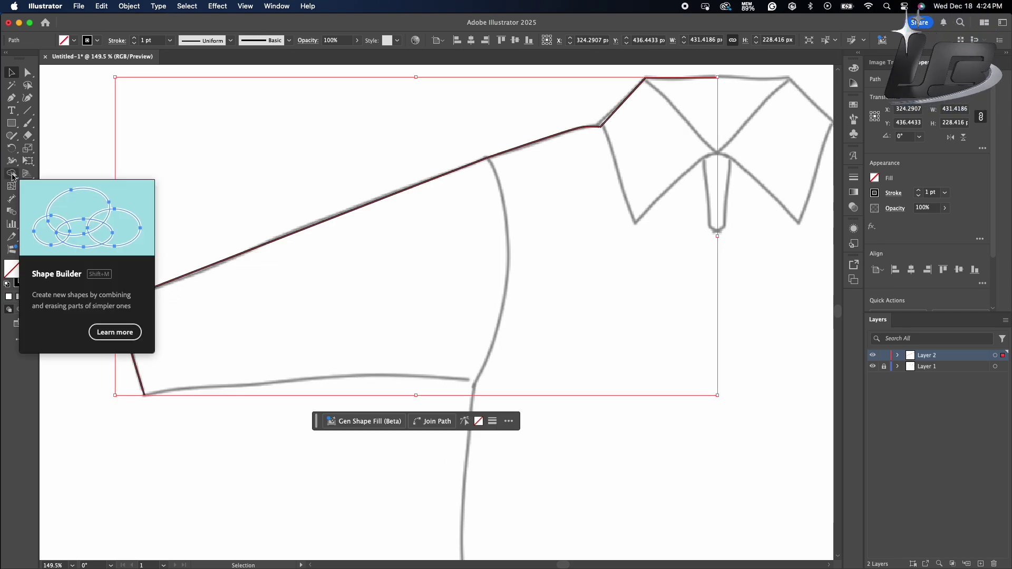
{"action": "left_click", "coordinate": [12, 98]}
{"action": "left_click", "coordinate": [145, 395]}
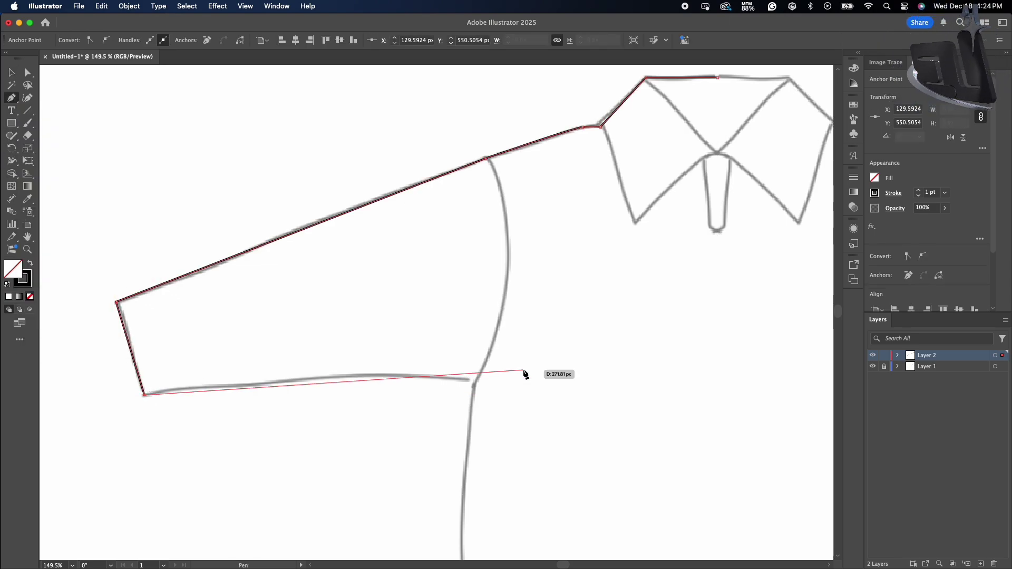
{"action": "left_click", "coordinate": [475, 380]}
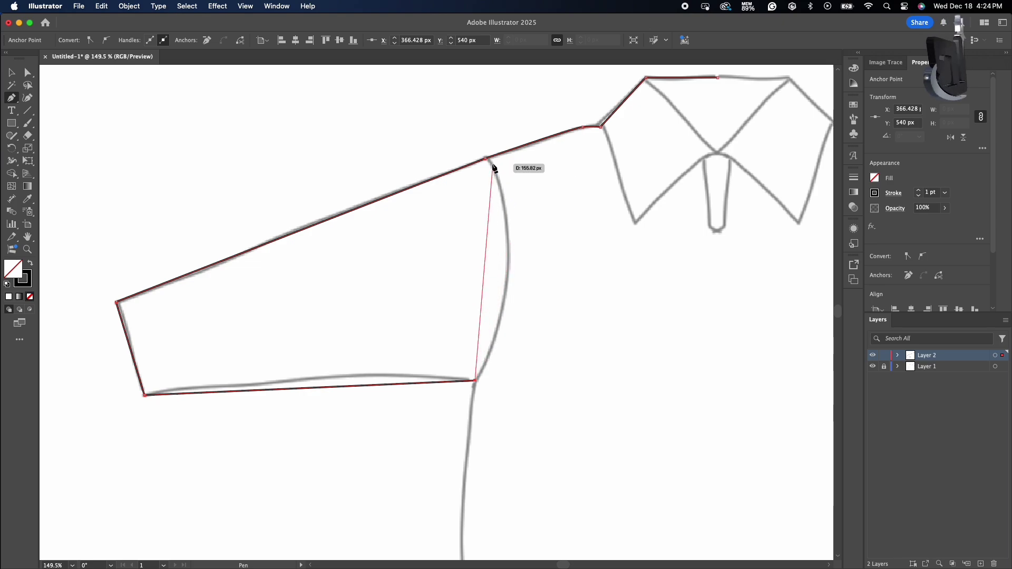
{"action": "left_click_drag", "start_coordinate": [508, 246], "coordinate": [504, 185]}
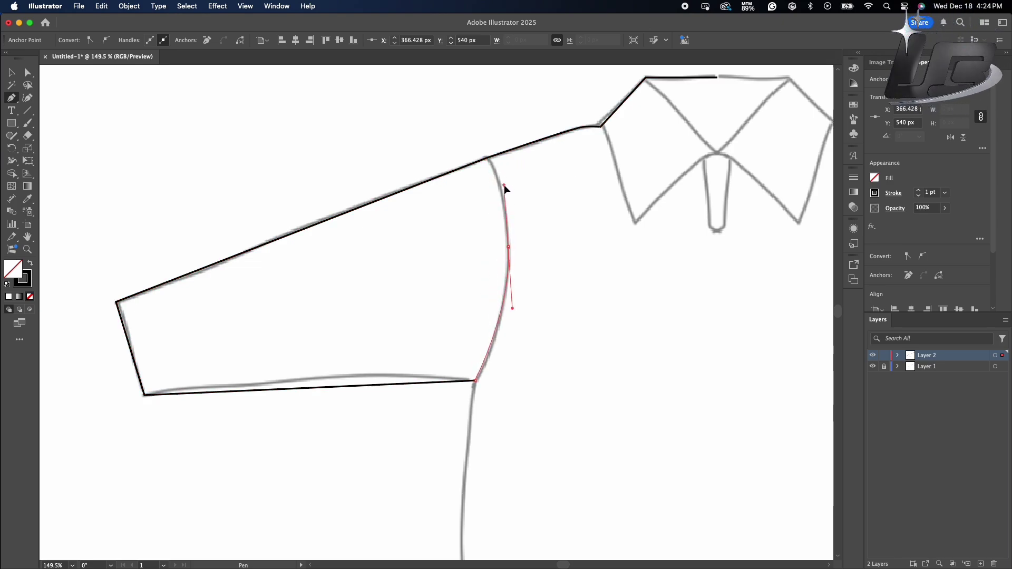
{"action": "left_click", "coordinate": [486, 159]}
Step: Move the armhole curve's top anchor onto the shoulder line's anchor point with the Direct Selection tool, and deselect the path
{"action": "left_click", "coordinate": [28, 73]}
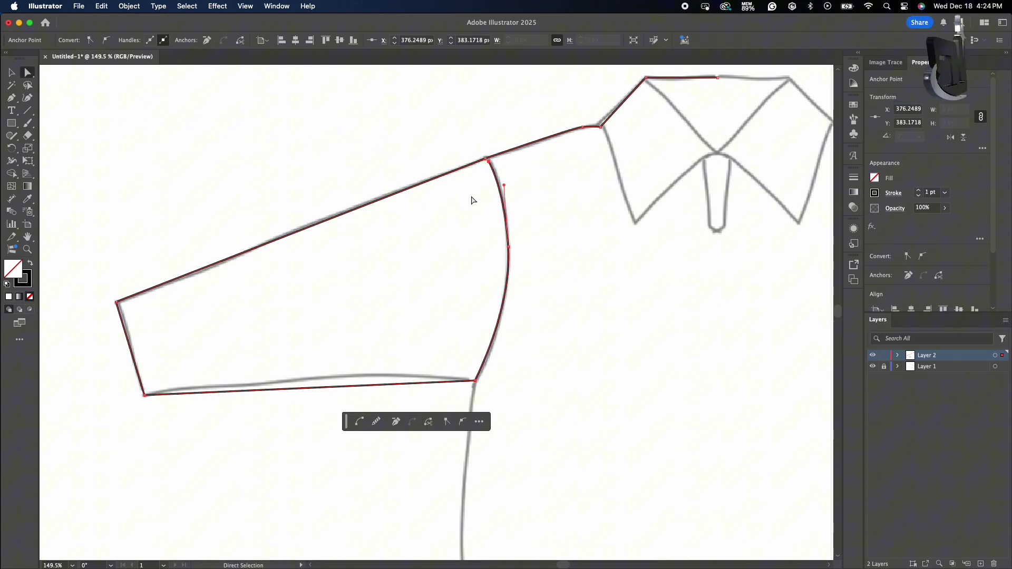
{"action": "scroll", "coordinate": [471, 199], "scroll_direction": "up", "scroll_amount": 2}
{"action": "scroll", "coordinate": [470, 199], "scroll_direction": "right", "scroll_amount": 1}
{"action": "scroll", "coordinate": [470, 199], "scroll_direction": "up", "scroll_amount": 5}
{"action": "left_click_drag", "start_coordinate": [444, 199], "coordinate": [432, 185]}
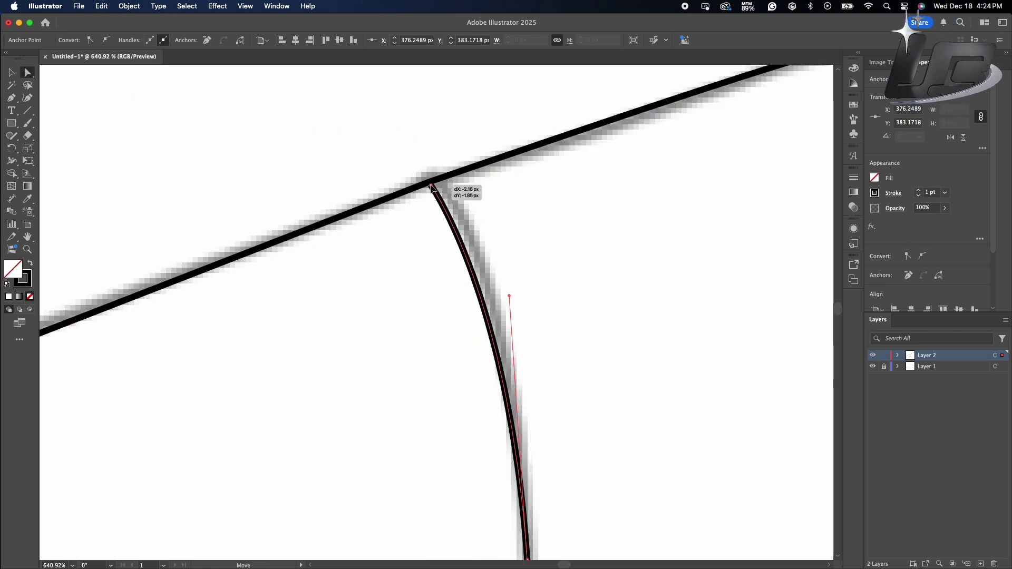
{"action": "scroll", "coordinate": [524, 356], "scroll_direction": "down", "scroll_amount": 7}
{"action": "scroll", "coordinate": [525, 358], "scroll_direction": "down", "scroll_amount": 2}
{"action": "scroll", "coordinate": [524, 358], "scroll_direction": "right", "scroll_amount": 2}
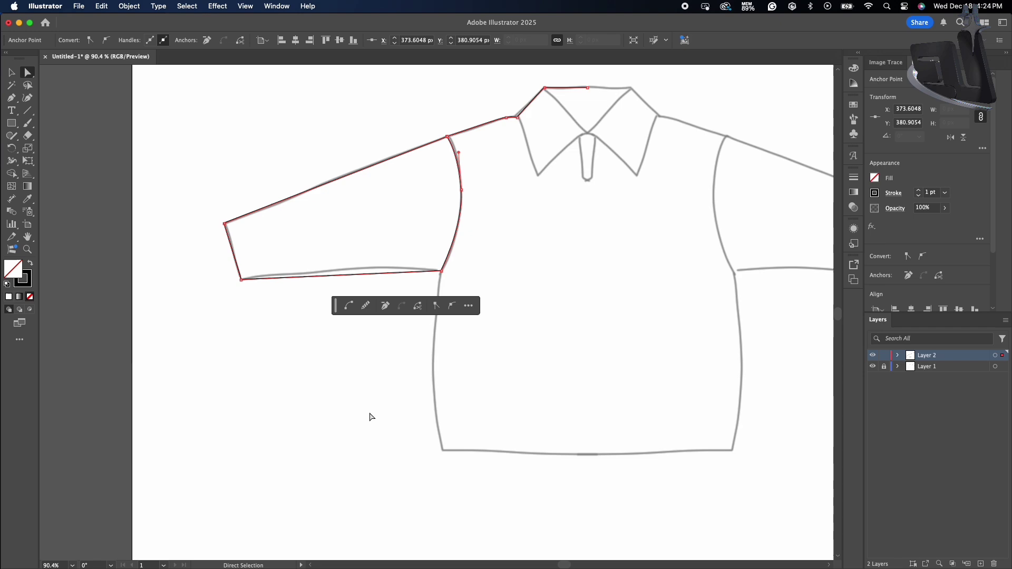
{"action": "left_click", "coordinate": [369, 414]}
Step: Trace the left body side with a curved Pen path from the armpit down to the hem corner and straight across to the shirt's centre line
{"action": "scroll", "coordinate": [369, 414], "scroll_direction": "up", "scroll_amount": 4}
{"action": "scroll", "coordinate": [369, 414], "scroll_direction": "down", "scroll_amount": 3}
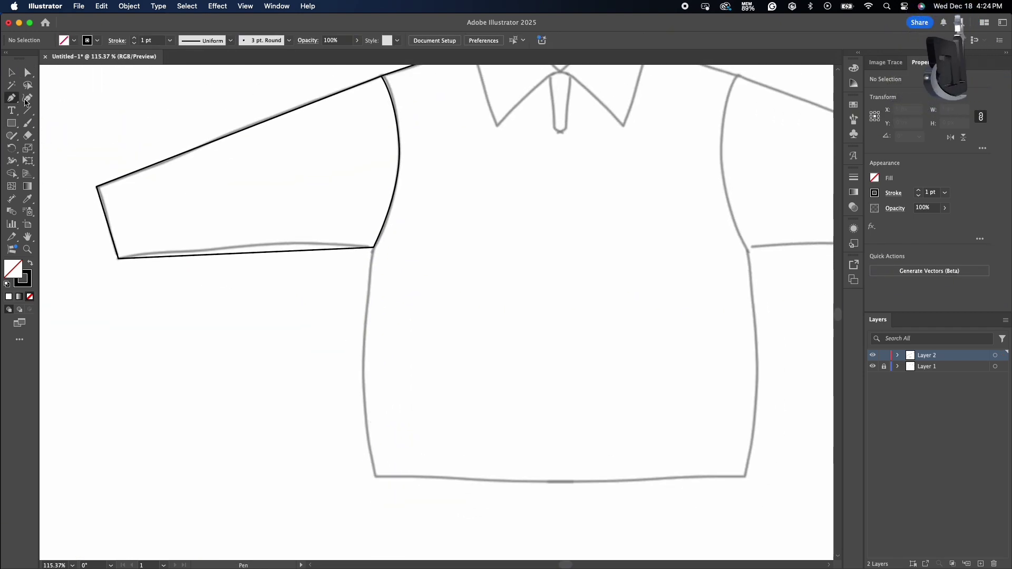
{"action": "left_click", "coordinate": [373, 248]}
{"action": "left_click", "coordinate": [362, 366]}
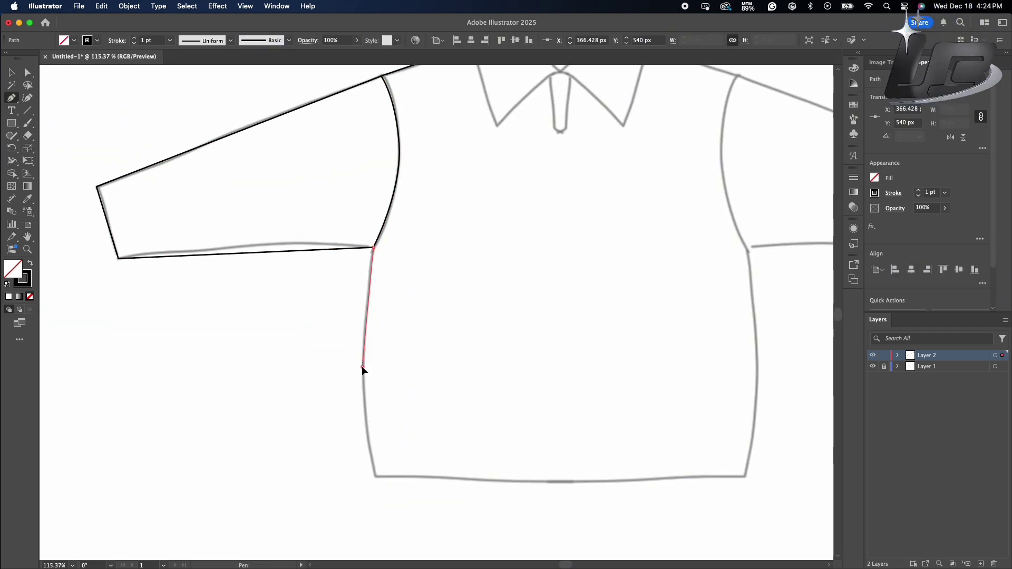
{"action": "left_click_drag", "start_coordinate": [362, 366], "coordinate": [362, 396]}
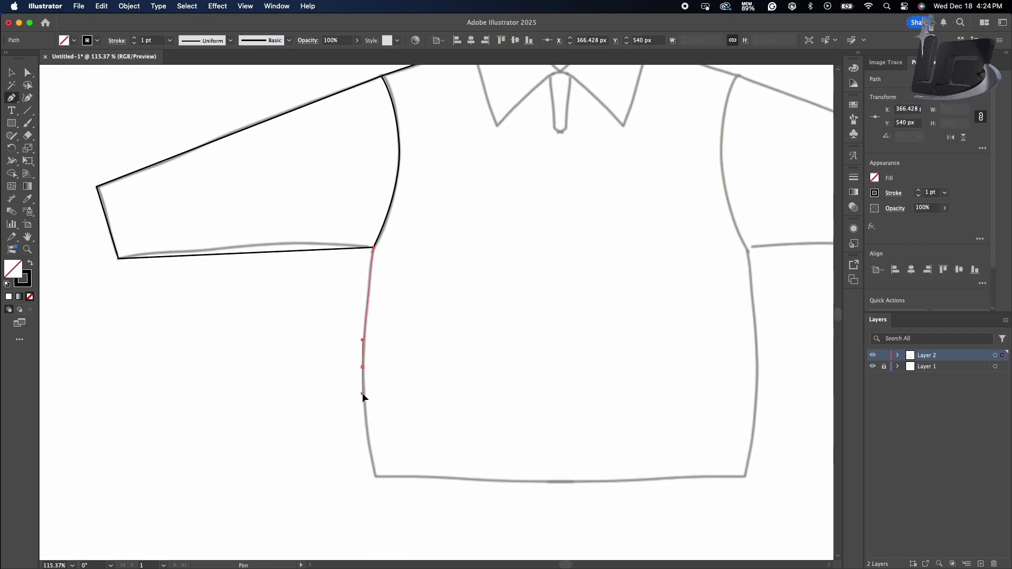
{"action": "left_click", "coordinate": [376, 478]}
{"action": "scroll", "coordinate": [377, 479], "scroll_direction": "down", "scroll_amount": 5}
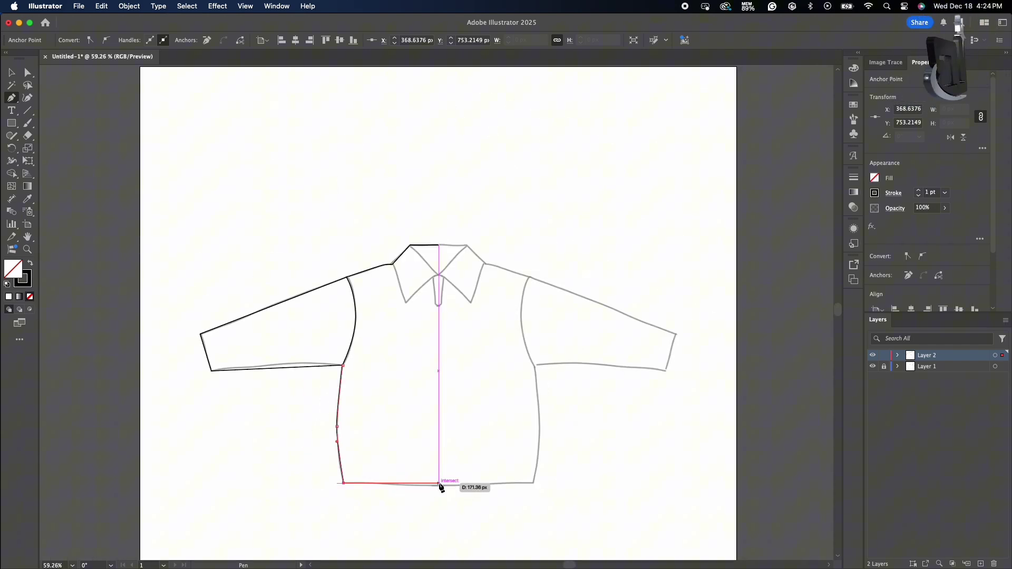
{"action": "left_click", "coordinate": [438, 483]}
{"action": "left_click", "coordinate": [11, 72]}
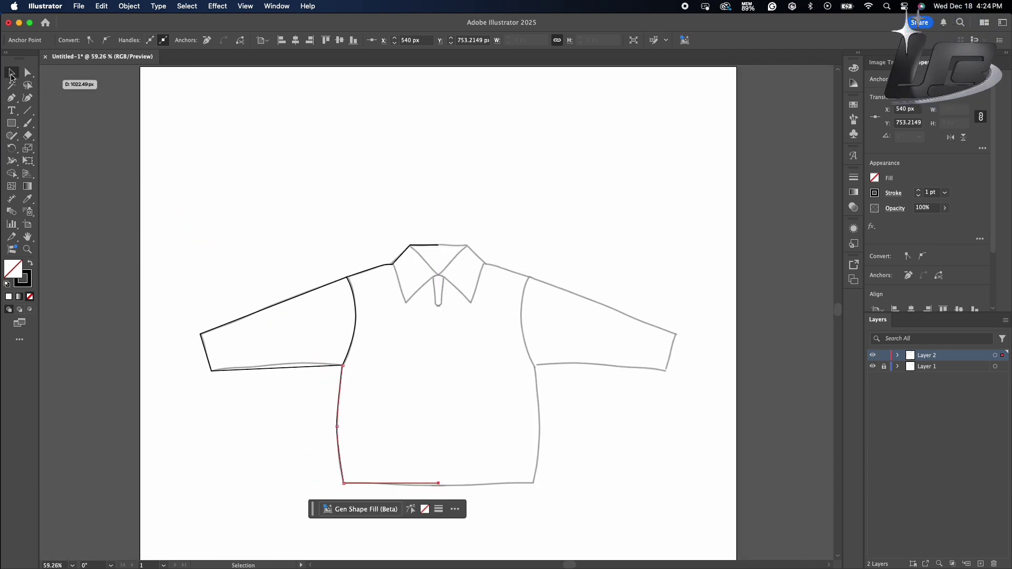
{"action": "scroll", "coordinate": [346, 285], "scroll_direction": "up", "scroll_amount": 5}
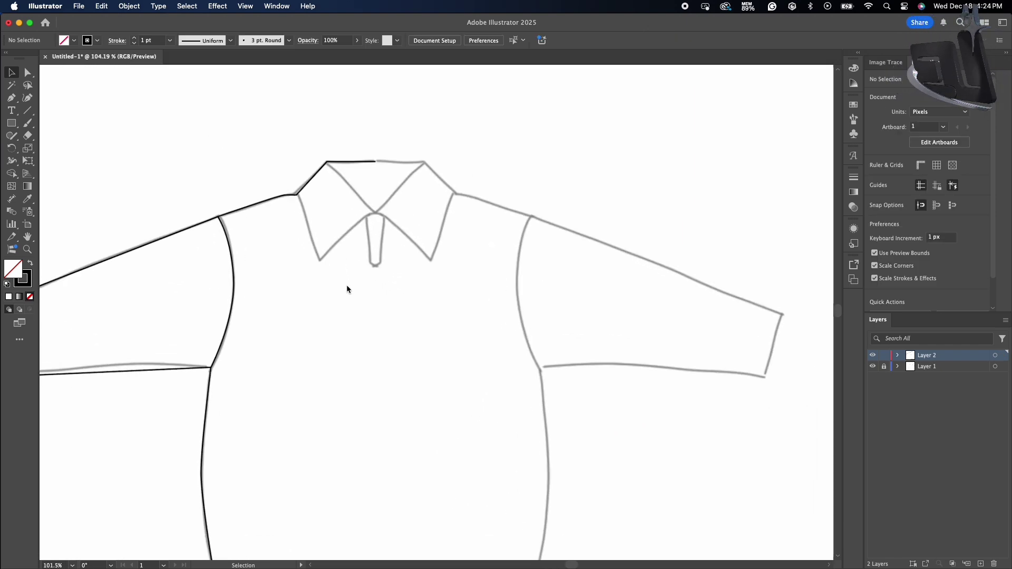
Step: Trace the left collar flap with a Pen path from the shoulder to the collar tip, neckline centre and collar top, then deselect it
{"action": "key", "text": "p"}
{"action": "left_click", "coordinate": [265, 139]}
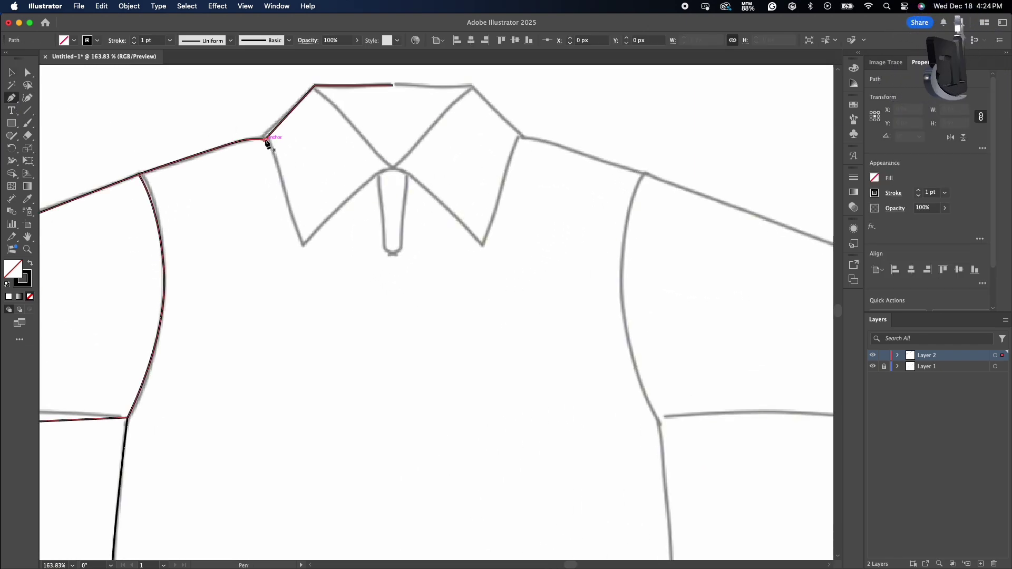
{"action": "left_click", "coordinate": [303, 246]}
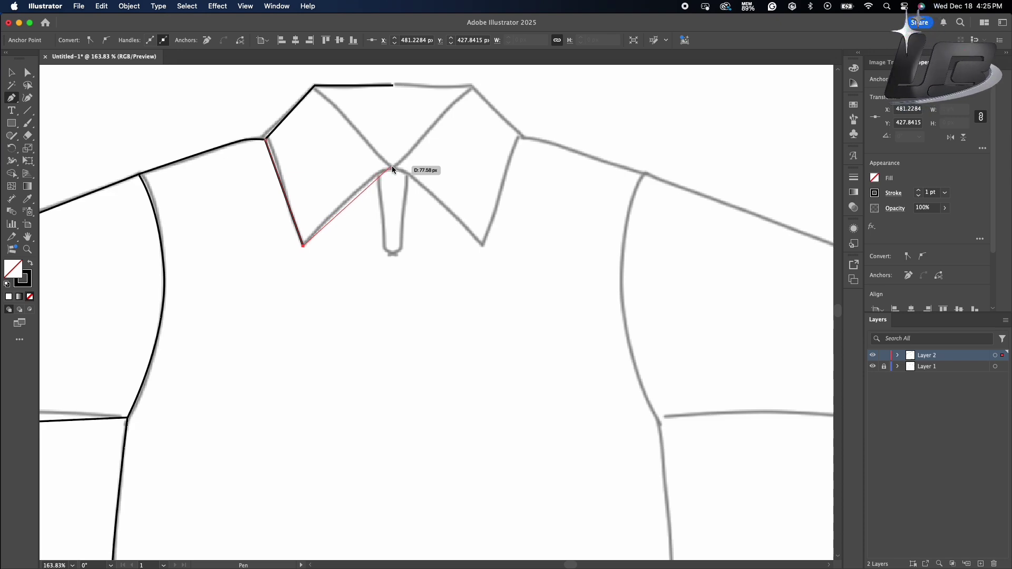
{"action": "left_click", "coordinate": [393, 166]}
{"action": "left_click", "coordinate": [315, 86]}
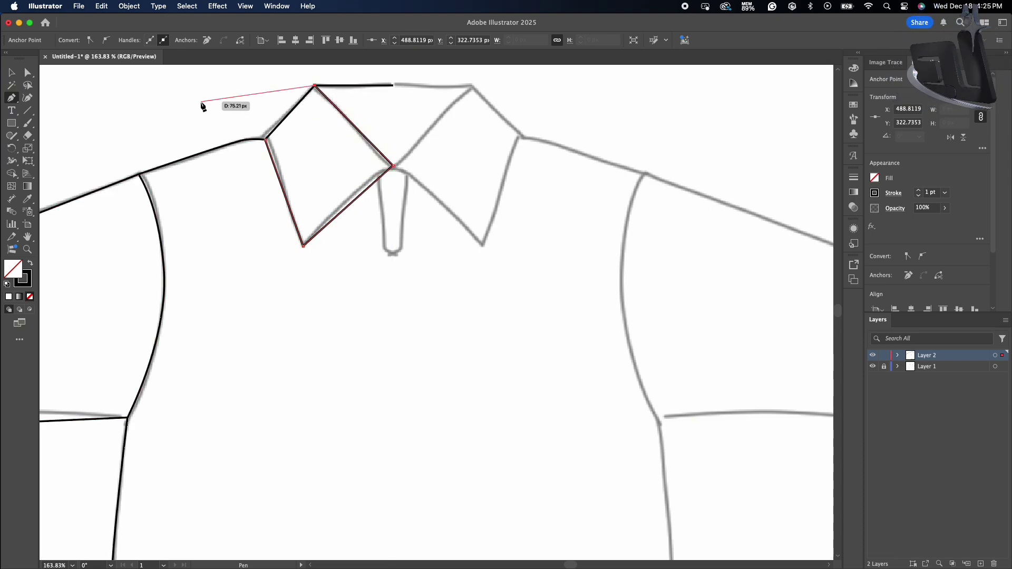
{"action": "key", "text": "v"}
{"action": "left_click", "coordinate": [381, 251]}
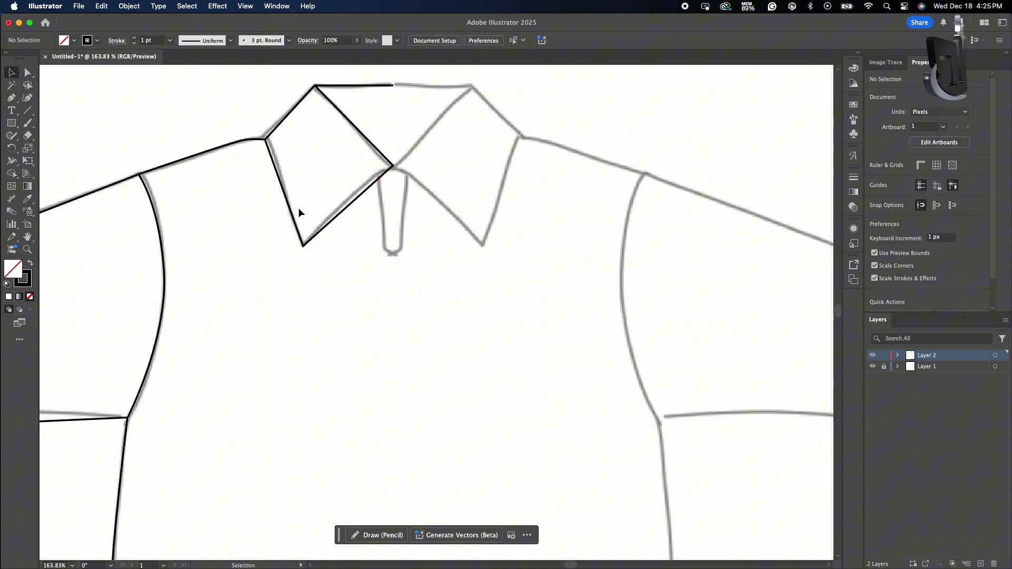
Step: Trace the placket's left half with the Pen tool from its rounded bottom centre up to the collar edge, and deselect the path
{"action": "left_click", "coordinate": [10, 99]}
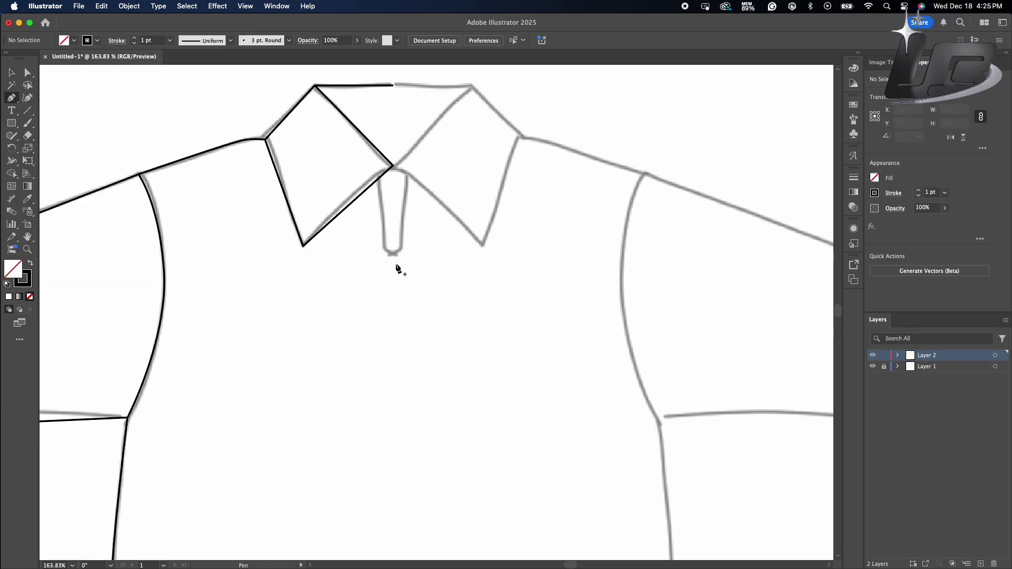
{"action": "left_click", "coordinate": [393, 253]}
{"action": "scroll", "coordinate": [386, 253], "scroll_direction": "up", "scroll_amount": 5}
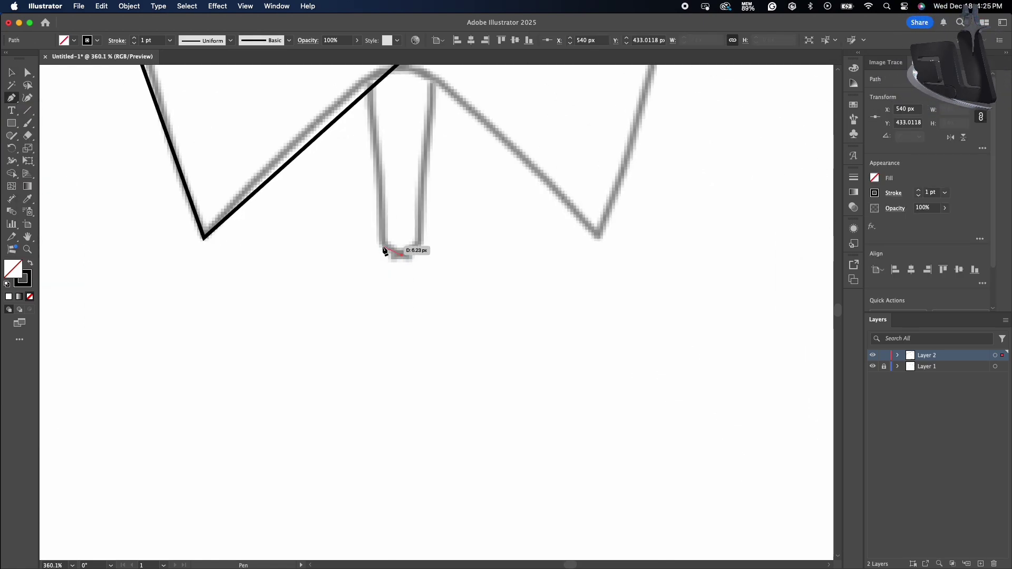
{"action": "left_click_drag", "start_coordinate": [381, 248], "coordinate": [375, 240]}
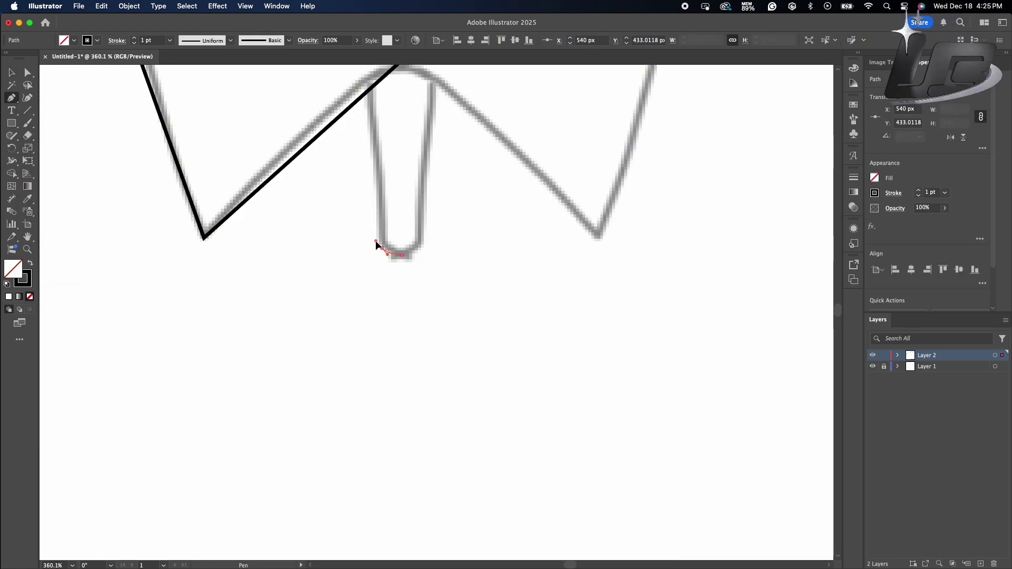
{"action": "left_click", "coordinate": [368, 91]}
{"action": "left_click", "coordinate": [12, 75]}
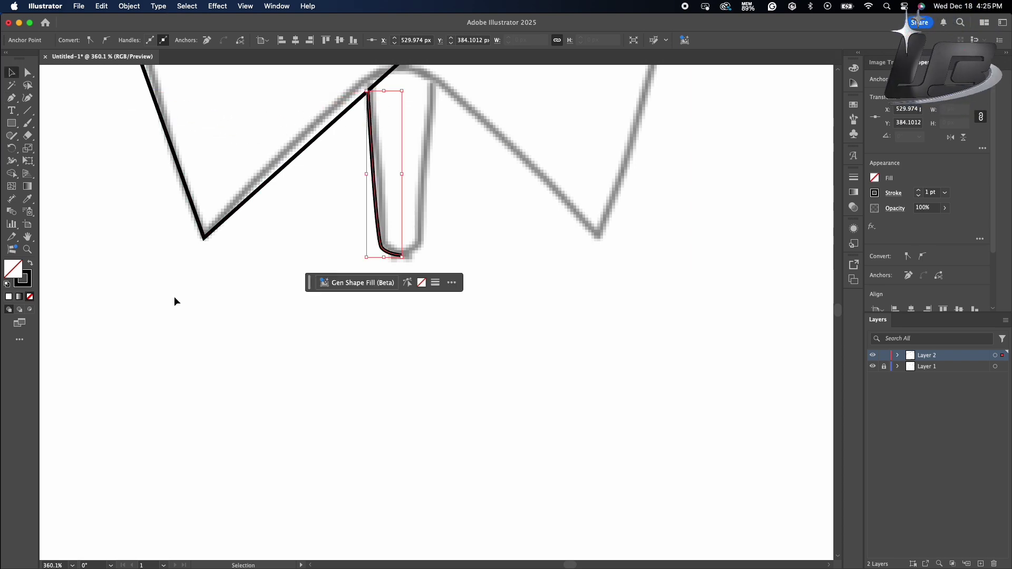
{"action": "left_click", "coordinate": [174, 297]}
{"action": "scroll", "coordinate": [174, 297], "scroll_direction": "down", "scroll_amount": 10}
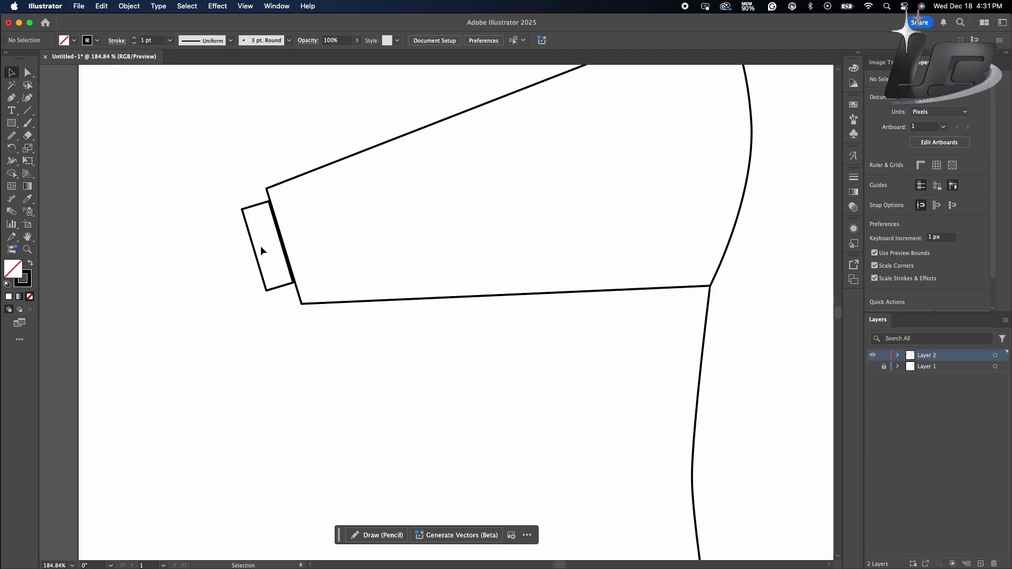
Step: Nudge the cuff rectangle against the sleeve's end, and round the sleeve's two cuff-side corners with the Direct Selection tool
{"action": "left_click_drag", "start_coordinate": [258, 258], "coordinate": [255, 250]}
{"action": "left_click", "coordinate": [232, 259]}
{"action": "left_click", "coordinate": [273, 186]}
{"action": "left_click", "coordinate": [28, 73]}
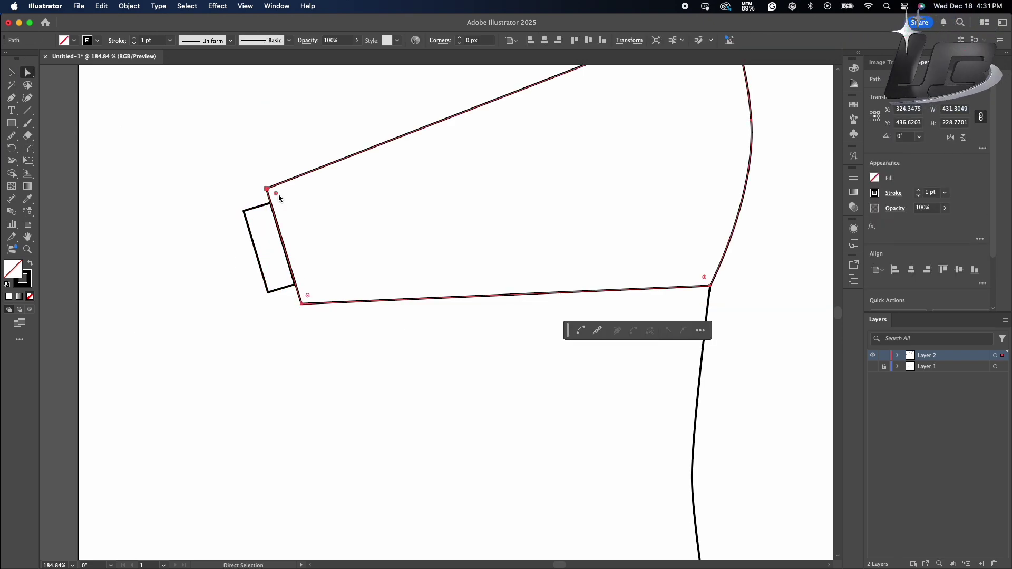
{"action": "left_click_drag", "start_coordinate": [309, 297], "coordinate": [322, 286]}
{"action": "left_click", "coordinate": [220, 289]}
{"action": "scroll", "coordinate": [219, 290], "scroll_direction": "down", "scroll_amount": 6}
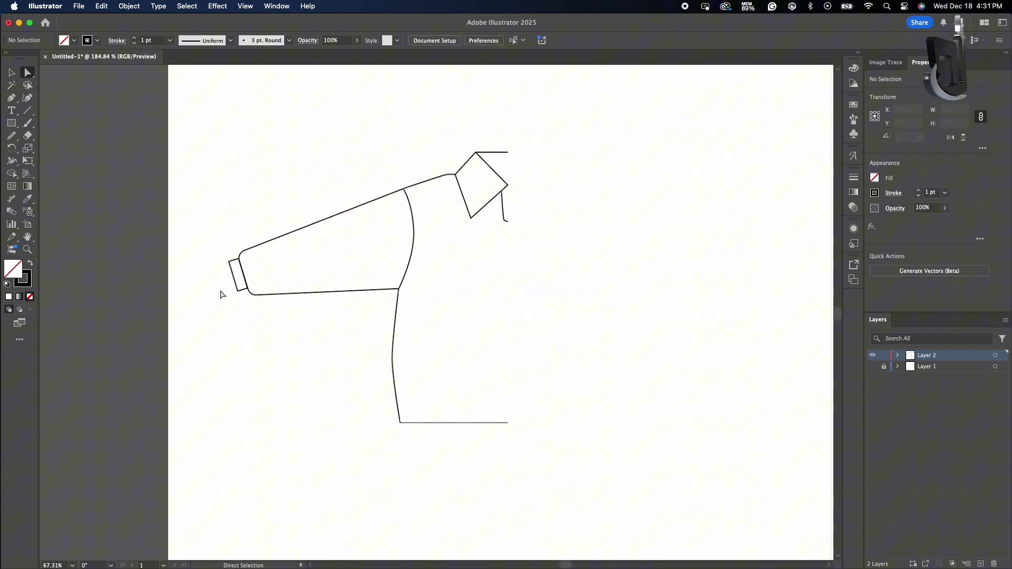
Step: Stretch the cuff rectangle's outer edge away from the sleeve to widen the cuff to about 26 px, and deselect it
{"action": "scroll", "coordinate": [220, 294], "scroll_direction": "up", "scroll_amount": 7}
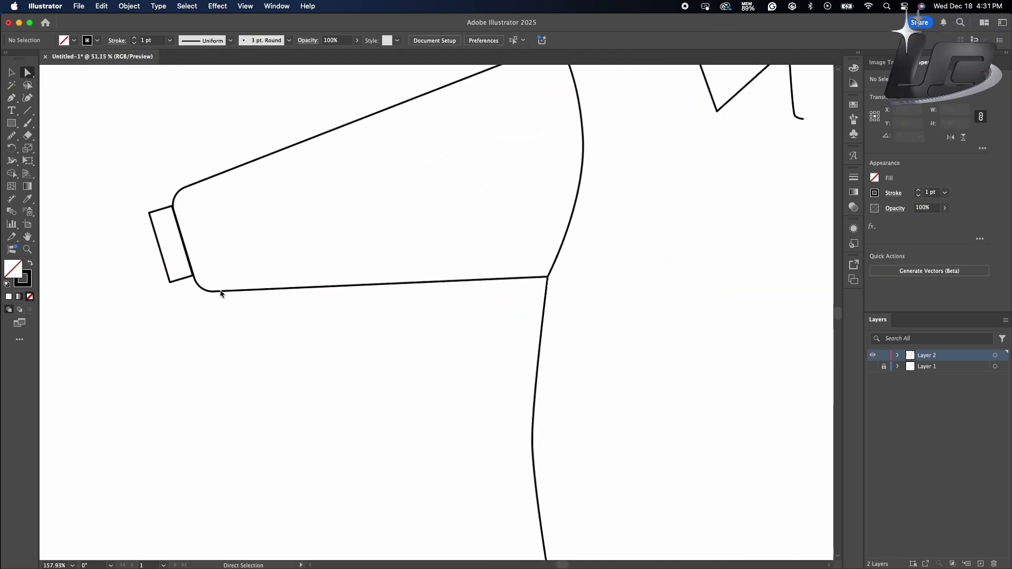
{"action": "scroll", "coordinate": [222, 294], "scroll_direction": "up", "scroll_amount": 2}
{"action": "scroll", "coordinate": [222, 294], "scroll_direction": "left", "scroll_amount": 2}
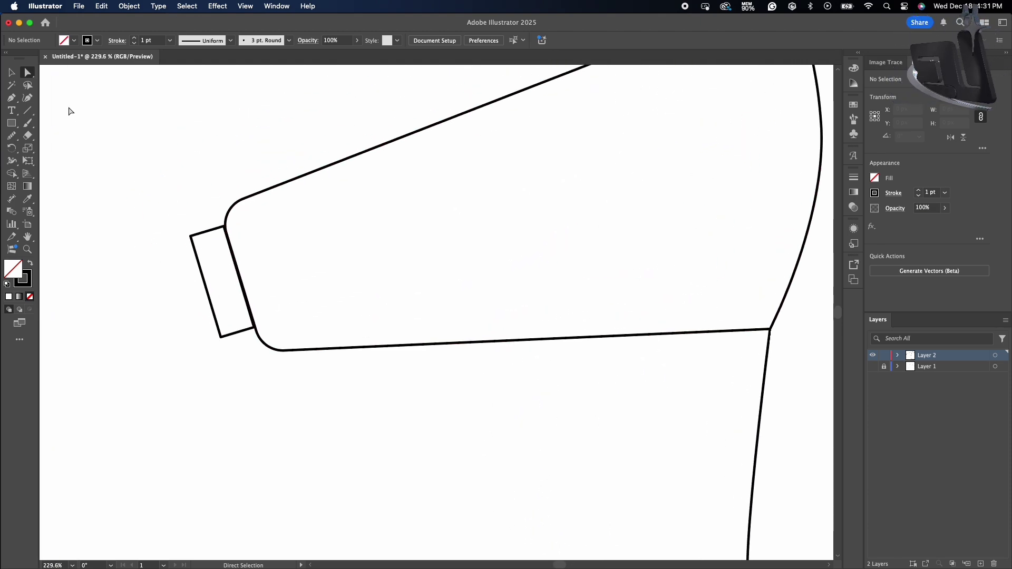
{"action": "left_click", "coordinate": [12, 73]}
{"action": "scroll", "coordinate": [246, 324], "scroll_direction": "up", "scroll_amount": 3}
{"action": "left_click", "coordinate": [162, 155]}
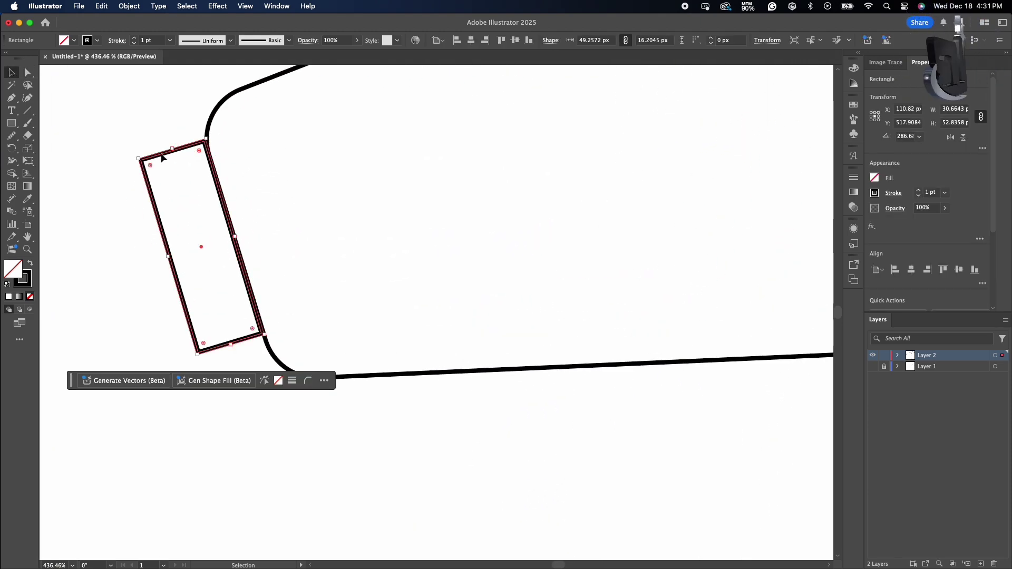
{"action": "left_click_drag", "start_coordinate": [168, 259], "coordinate": [130, 274]}
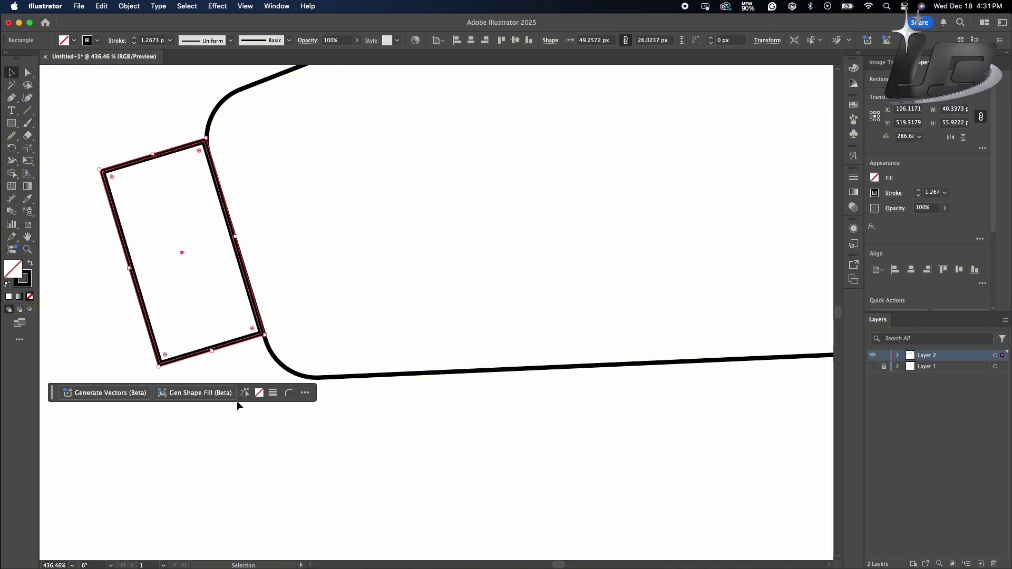
{"action": "left_click", "coordinate": [305, 486]}
{"action": "scroll", "coordinate": [305, 486], "scroll_direction": "down", "scroll_amount": 7}
{"action": "scroll", "coordinate": [304, 485], "scroll_direction": "down", "scroll_amount": 4}
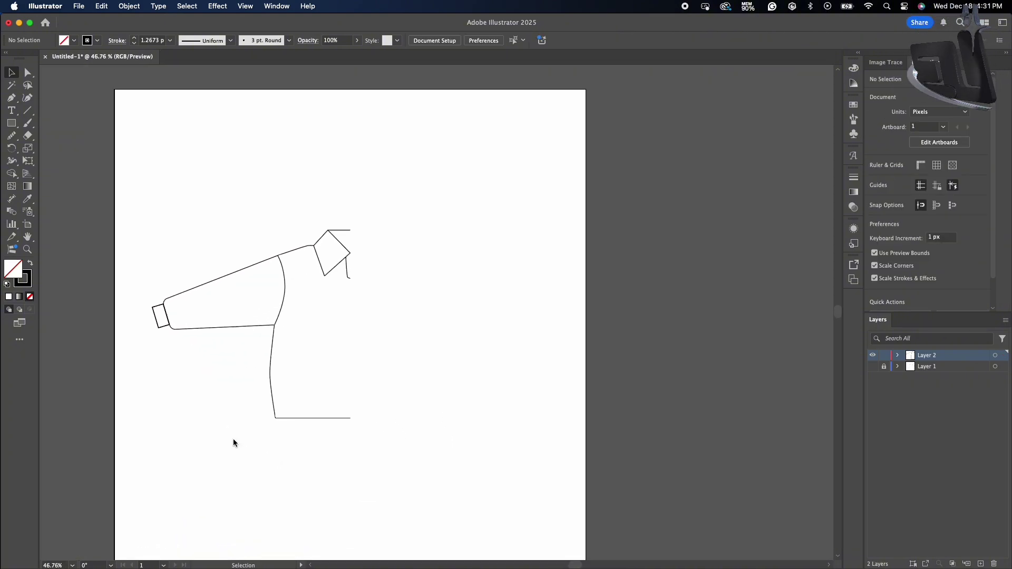
Step: Select all the traced paths of the shirt's left half and group them
{"action": "left_click", "coordinate": [278, 395]}
{"action": "left_click", "coordinate": [443, 343]}
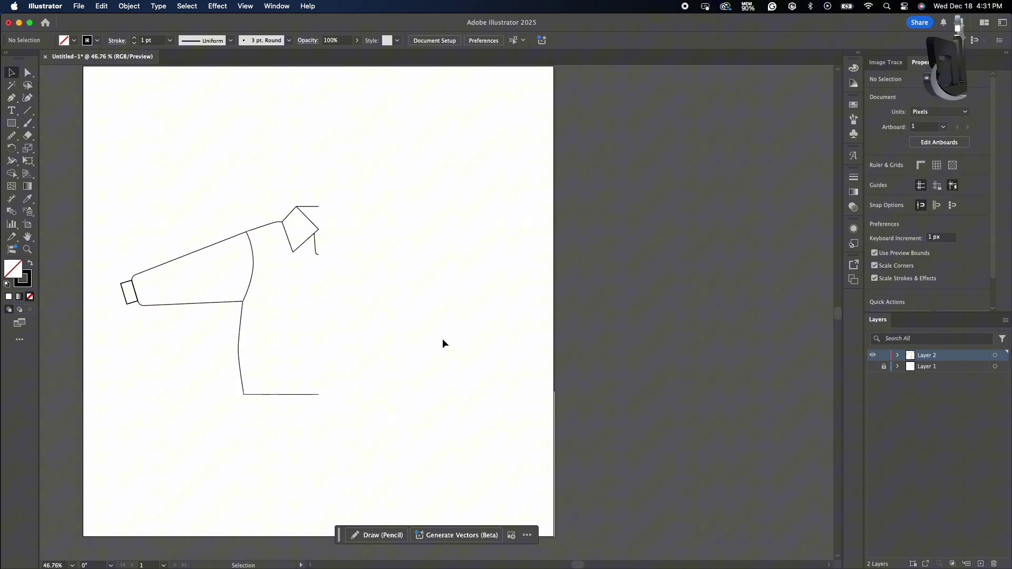
{"action": "scroll", "coordinate": [443, 343], "scroll_direction": "up", "scroll_amount": 1}
{"action": "scroll", "coordinate": [442, 343], "scroll_direction": "up", "scroll_amount": 1}
{"action": "left_click_drag", "start_coordinate": [106, 103], "coordinate": [447, 433]}
{"action": "key", "text": "super+g"}
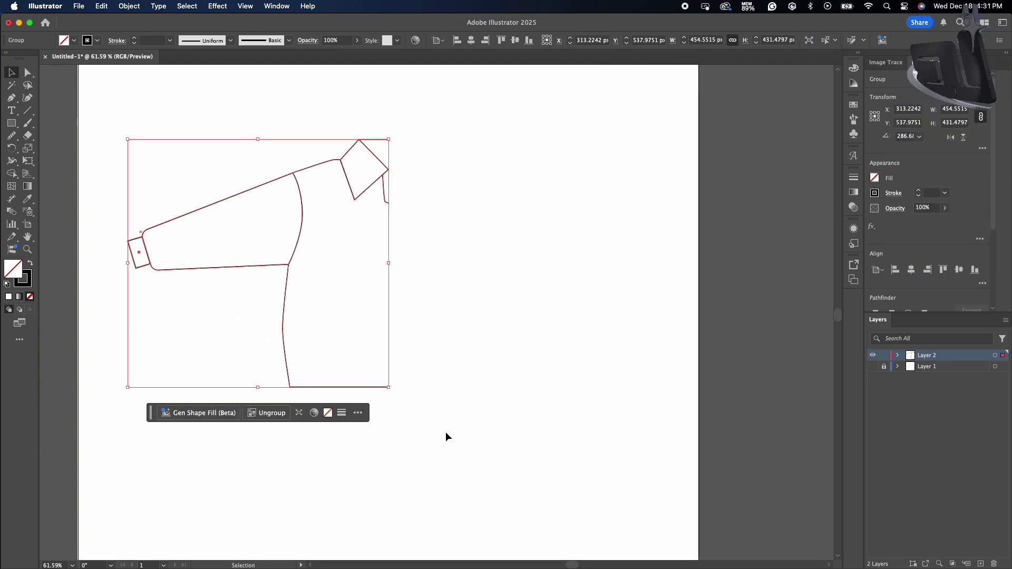
Step: Reflect a copy of the left-half group across the vertical axis, and move it sideways until both halves meet at the centre line
{"action": "right_click", "coordinate": [285, 268]}
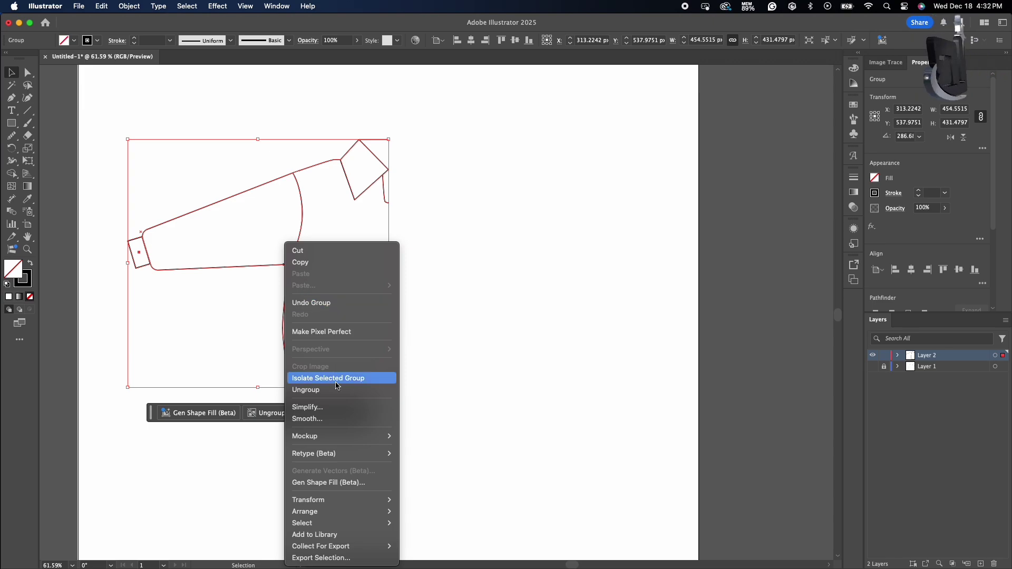
{"action": "mouse_move", "coordinate": [348, 505]}
{"action": "left_click", "coordinate": [416, 436]}
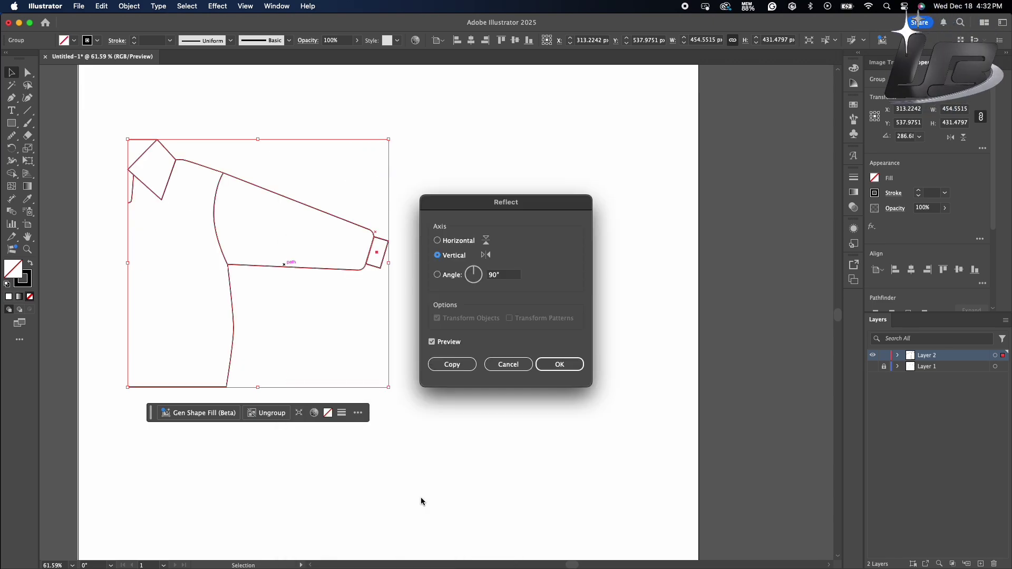
{"action": "left_click", "coordinate": [453, 364]}
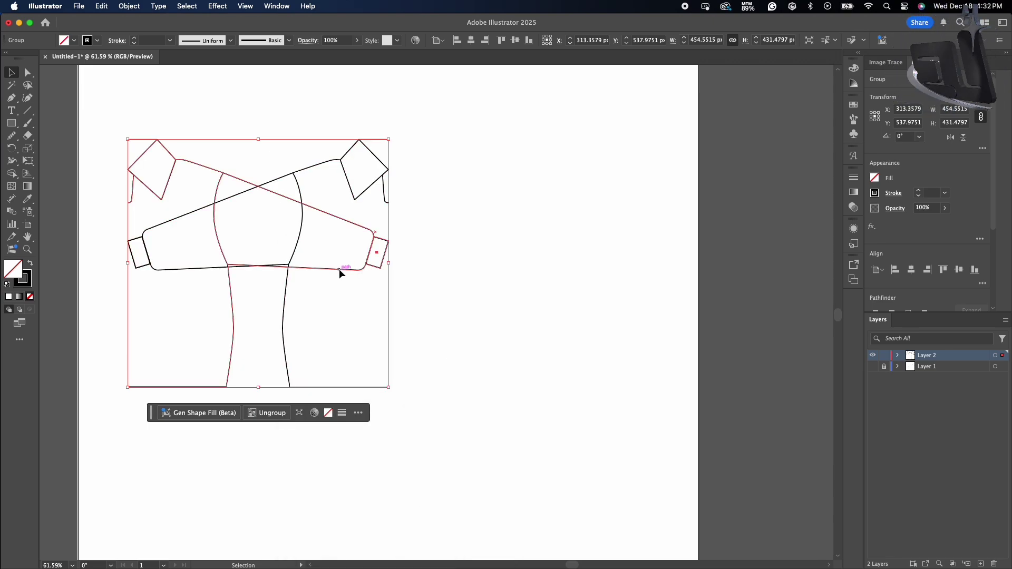
{"action": "mouse_move", "coordinate": [339, 270]}
{"action": "left_mouse_down"}
{"action": "mouse_move", "coordinate": [610, 274]}
{"action": "mouse_move", "coordinate": [601, 273]}
{"action": "left_mouse_up"}
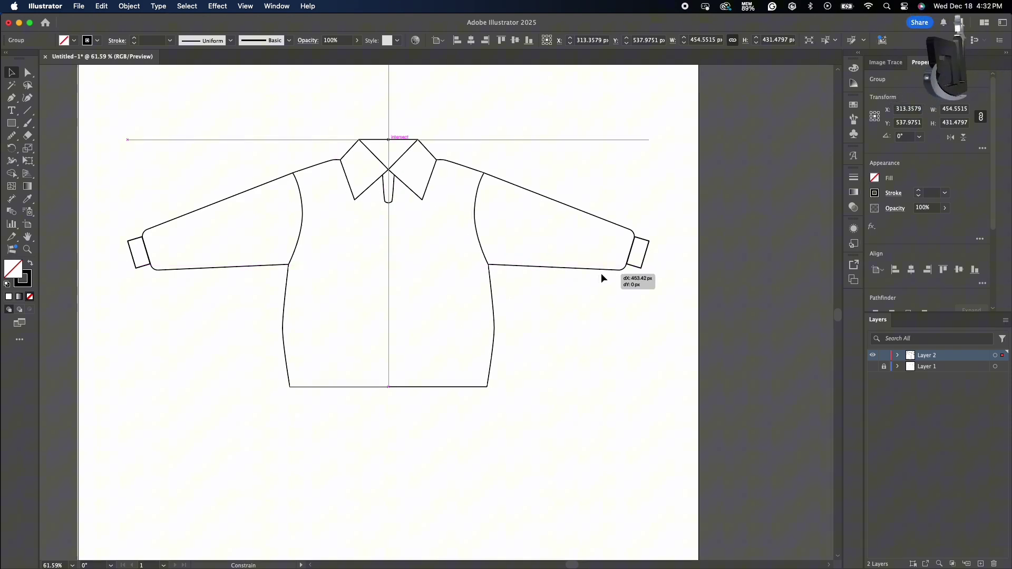
{"action": "left_click", "coordinate": [352, 410]}
Step: Isolate the left group, set the body and hem path's stroke weight to 1 pt, and exit isolation mode
{"action": "scroll", "coordinate": [352, 410], "scroll_direction": "up", "scroll_amount": 1}
{"action": "scroll", "coordinate": [352, 410], "scroll_direction": "up", "scroll_amount": 8}
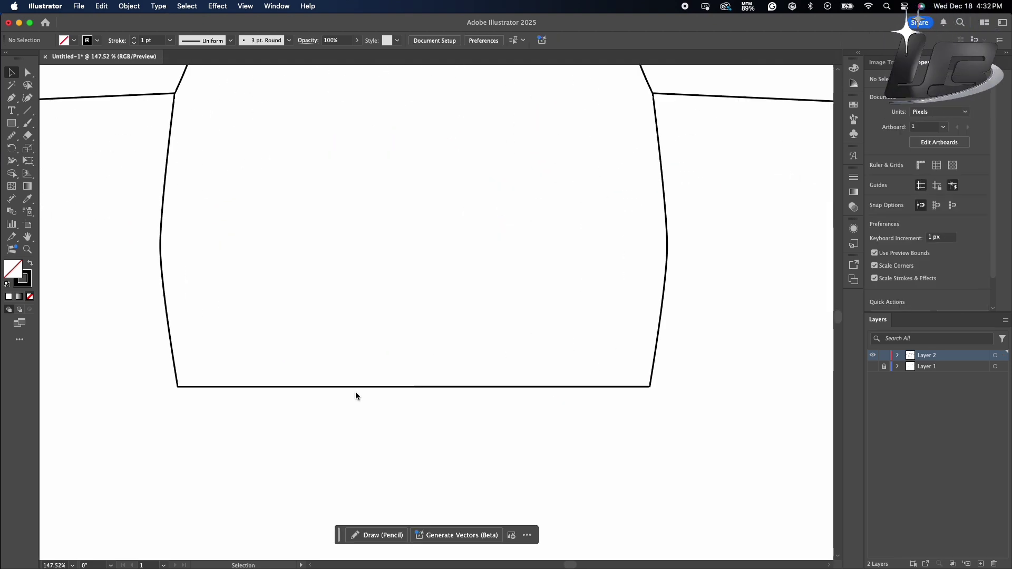
{"action": "left_click", "coordinate": [376, 378]}
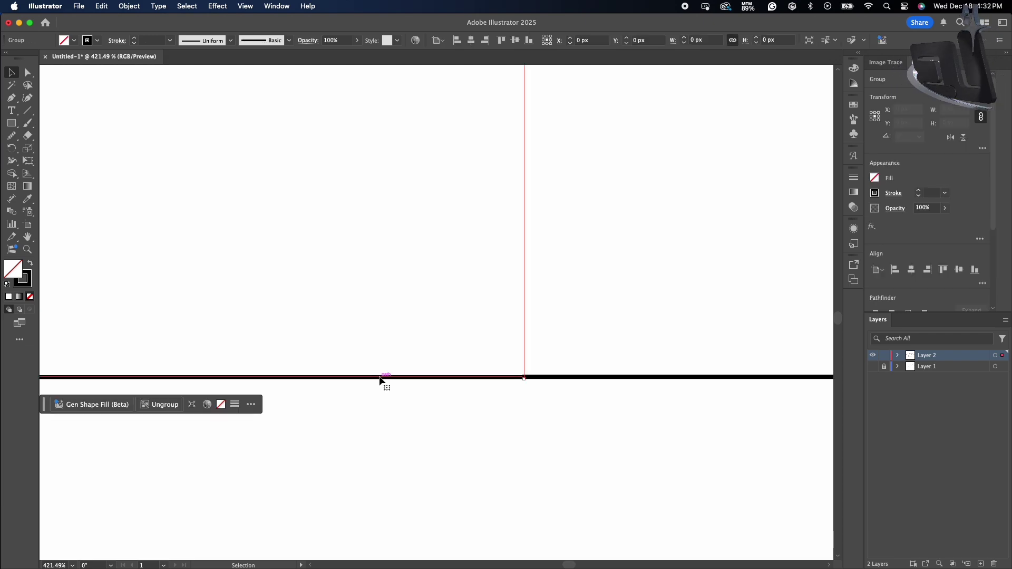
{"action": "double_click", "coordinate": [454, 379]}
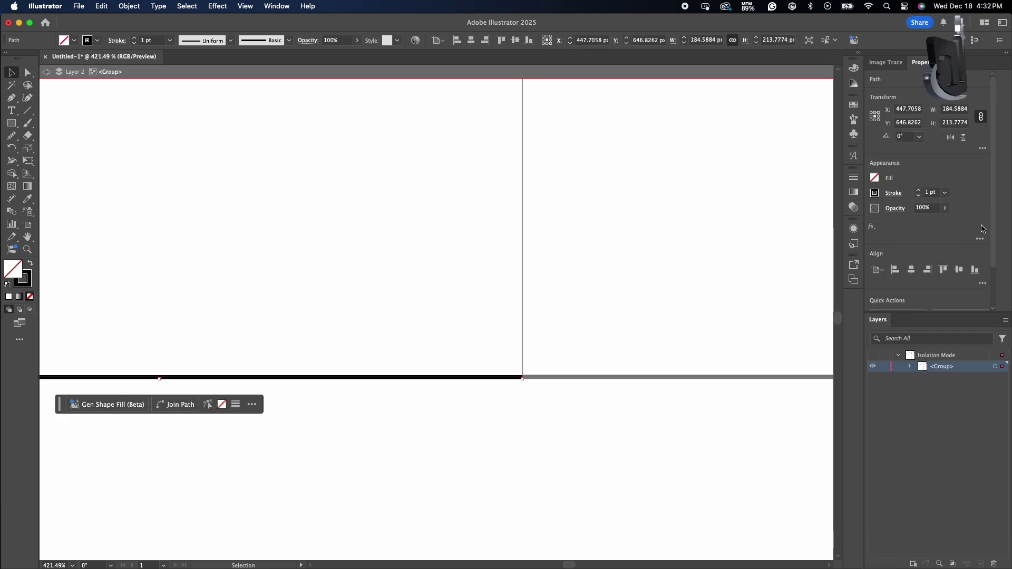
{"action": "left_click", "coordinate": [920, 191]}
{"action": "left_click", "coordinate": [919, 196]}
{"action": "left_click", "coordinate": [919, 195]}
{"action": "left_click", "coordinate": [920, 191]}
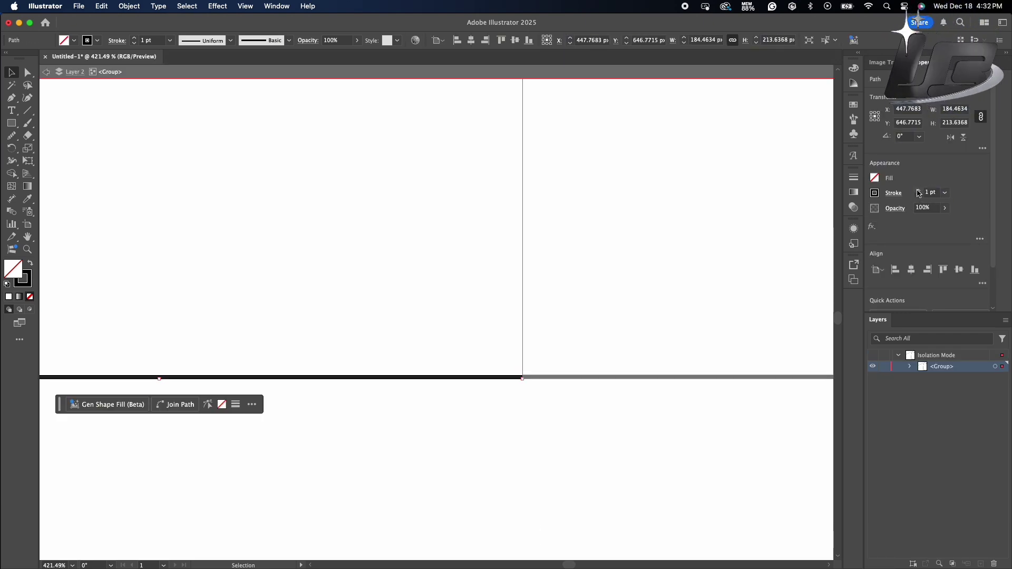
{"action": "left_click", "coordinate": [735, 424]}
{"action": "scroll", "coordinate": [587, 414], "scroll_direction": "down", "scroll_amount": 10}
{"action": "double_click", "coordinate": [588, 414]}
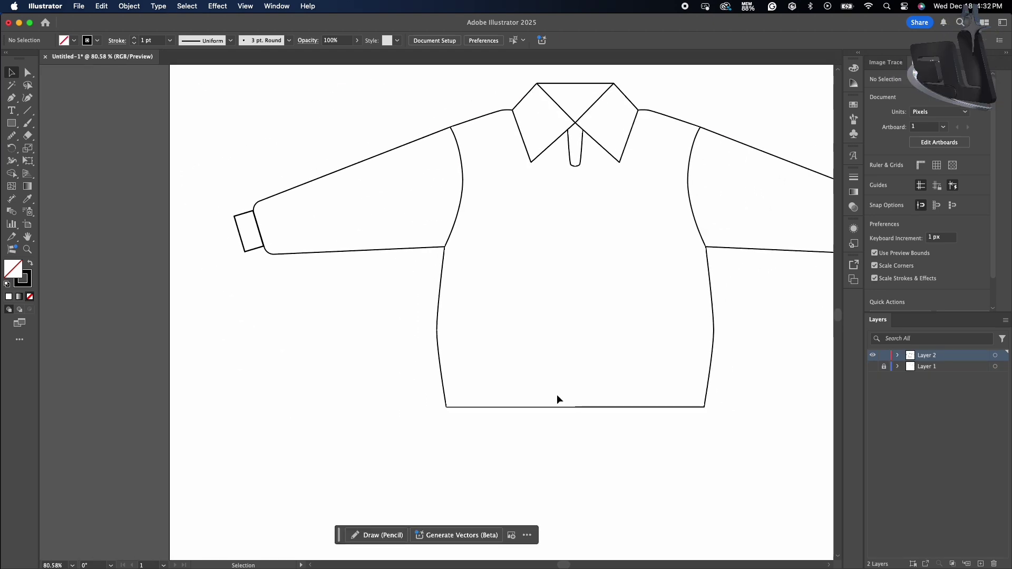
{"action": "scroll", "coordinate": [562, 382], "scroll_direction": "right", "scroll_amount": 4}
{"action": "scroll", "coordinate": [558, 395], "scroll_direction": "down", "scroll_amount": 4}
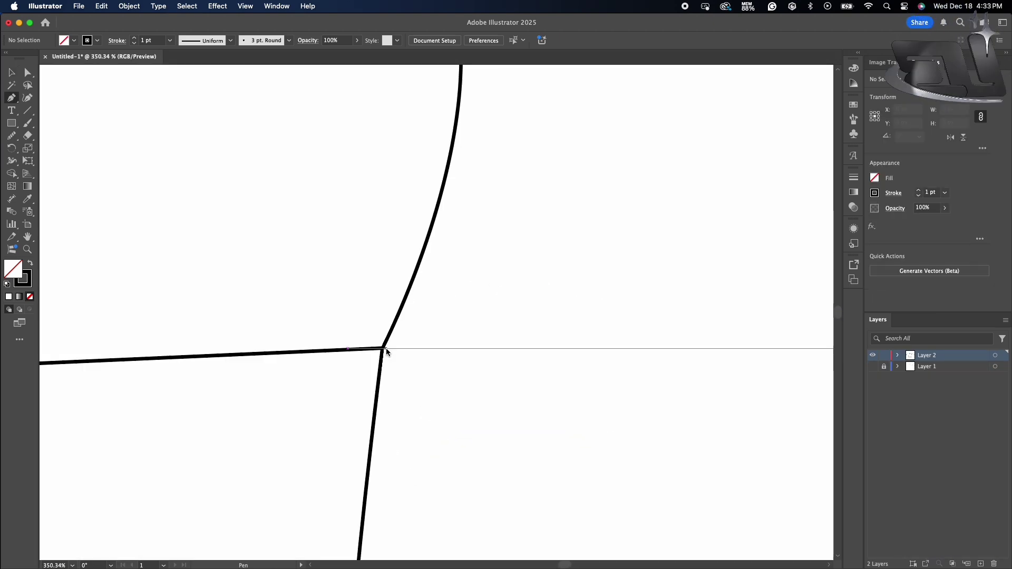
{"action": "left_click", "coordinate": [386, 348]}
{"action": "scroll", "coordinate": [385, 347], "scroll_direction": "down", "scroll_amount": 5}
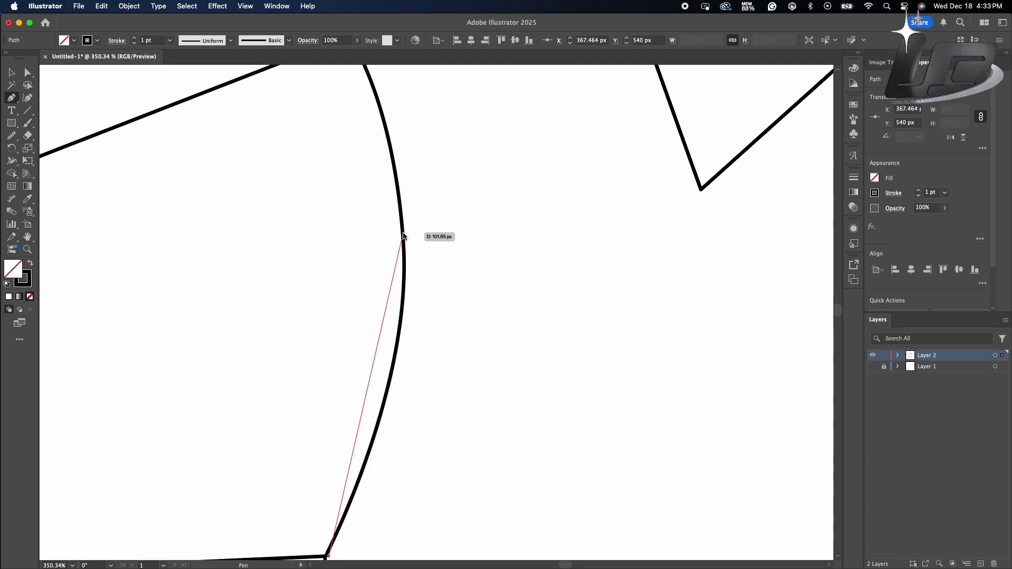
{"action": "scroll", "coordinate": [406, 236], "scroll_direction": "up", "scroll_amount": 2}
{"action": "left_click_drag", "start_coordinate": [405, 240], "coordinate": [395, 169]}
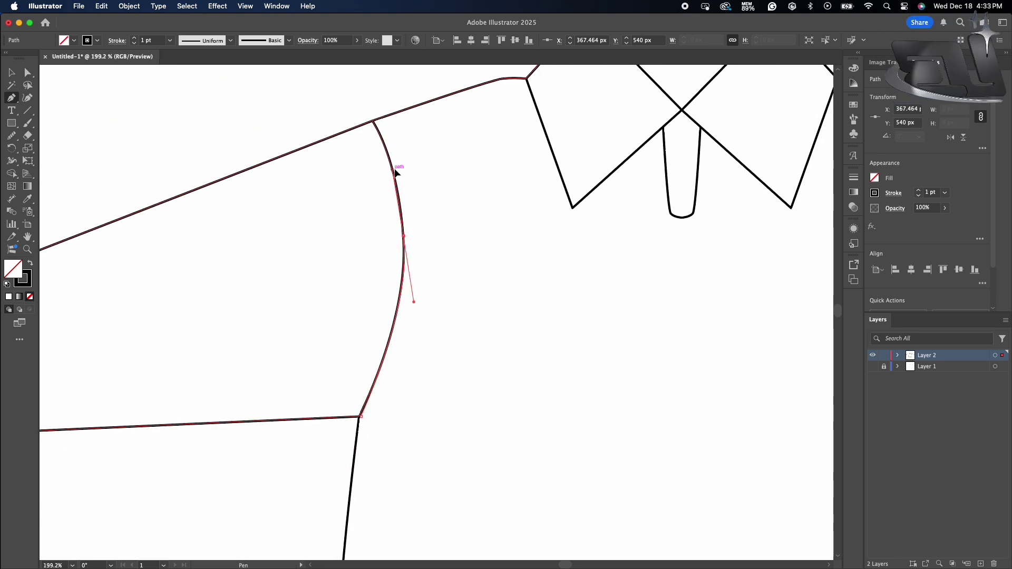
{"action": "left_click", "coordinate": [373, 122]}
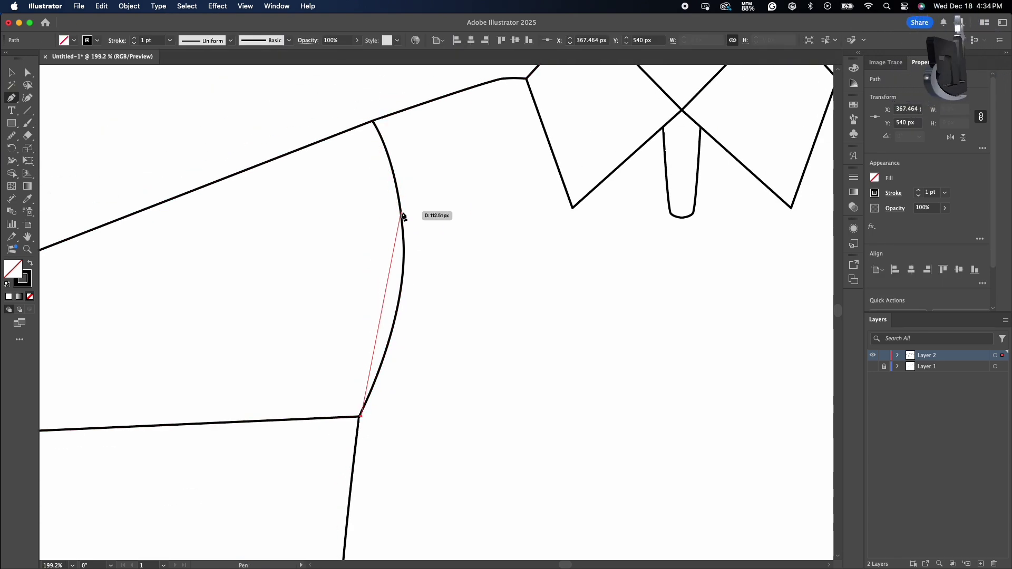
Step: Trace the left armhole seam with a curved Pen path from armpit to shoulder, and shift the path slightly onto the sleeve
{"action": "left_click", "coordinate": [376, 125]}
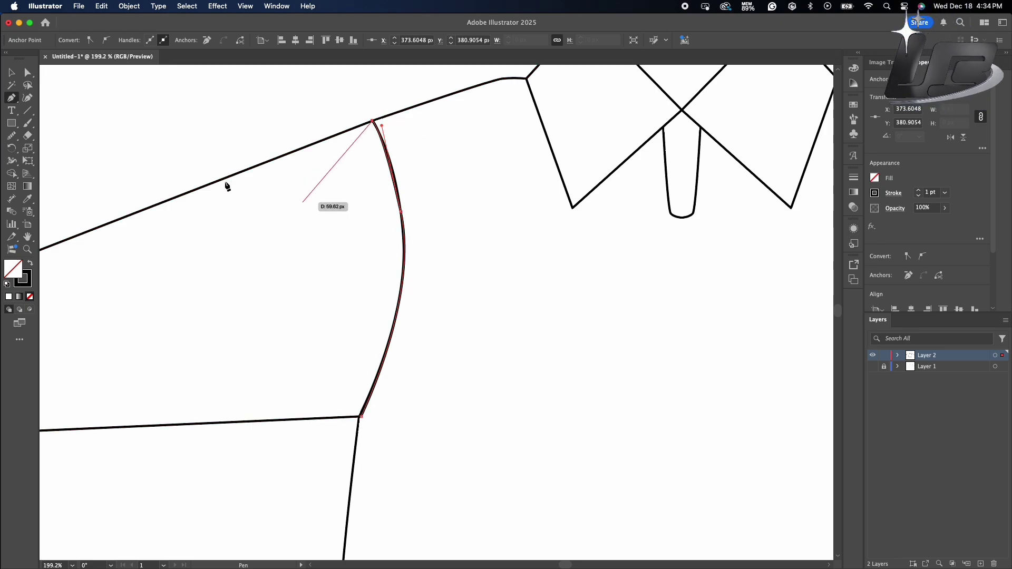
{"action": "left_click", "coordinate": [16, 76]}
{"action": "left_click_drag", "start_coordinate": [404, 287], "coordinate": [390, 299]}
Step: Smooth the new inner armhole line along its length with the Smooth tool
{"action": "scroll", "coordinate": [369, 303], "scroll_direction": "down", "scroll_amount": 1}
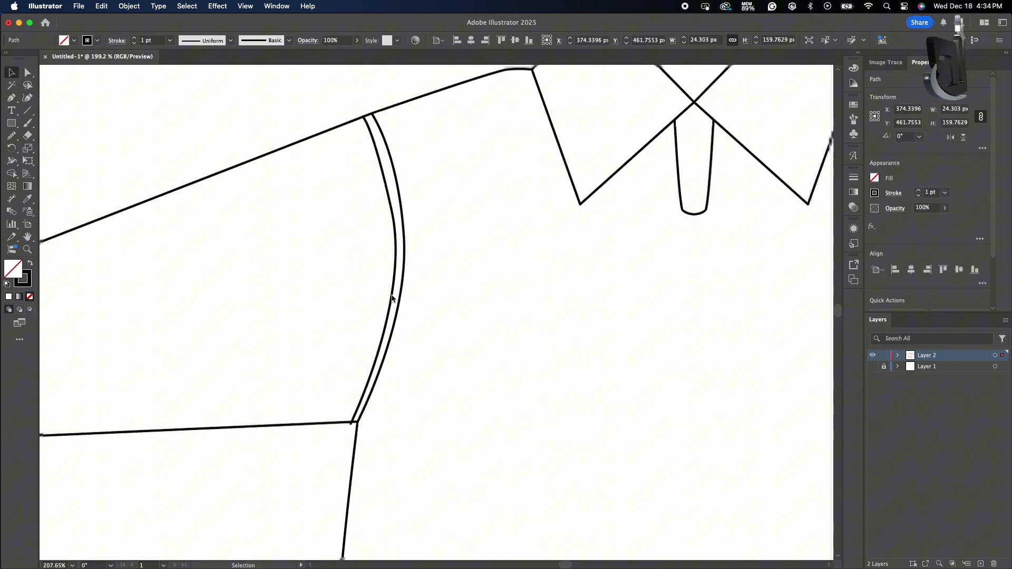
{"action": "left_click", "coordinate": [11, 135]}
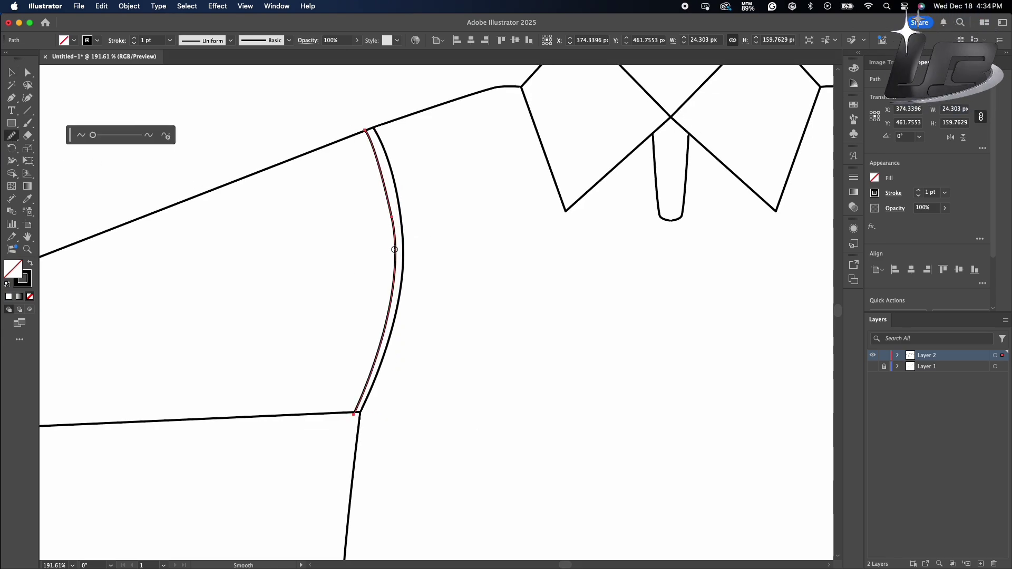
{"action": "left_click_drag", "start_coordinate": [395, 249], "coordinate": [377, 177]}
{"action": "left_click_drag", "start_coordinate": [395, 234], "coordinate": [394, 324]}
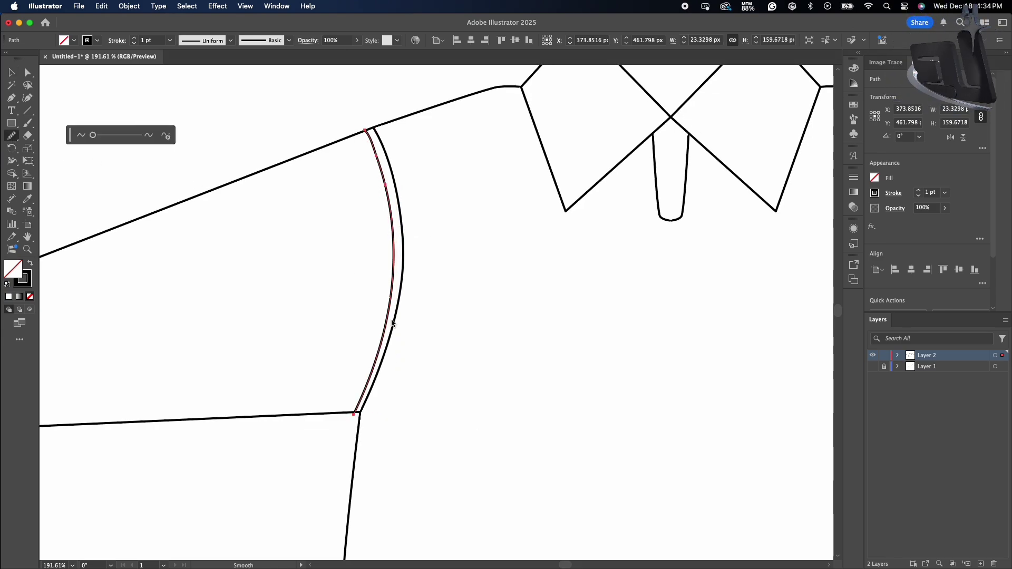
Step: Smooth the middle stretch of the inner armhole line once more with the Smooth tool
{"action": "scroll", "coordinate": [394, 323], "scroll_direction": "up", "scroll_amount": 3}
{"action": "scroll", "coordinate": [394, 324], "scroll_direction": "down", "scroll_amount": 2}
{"action": "left_click_drag", "start_coordinate": [389, 253], "coordinate": [389, 259]}
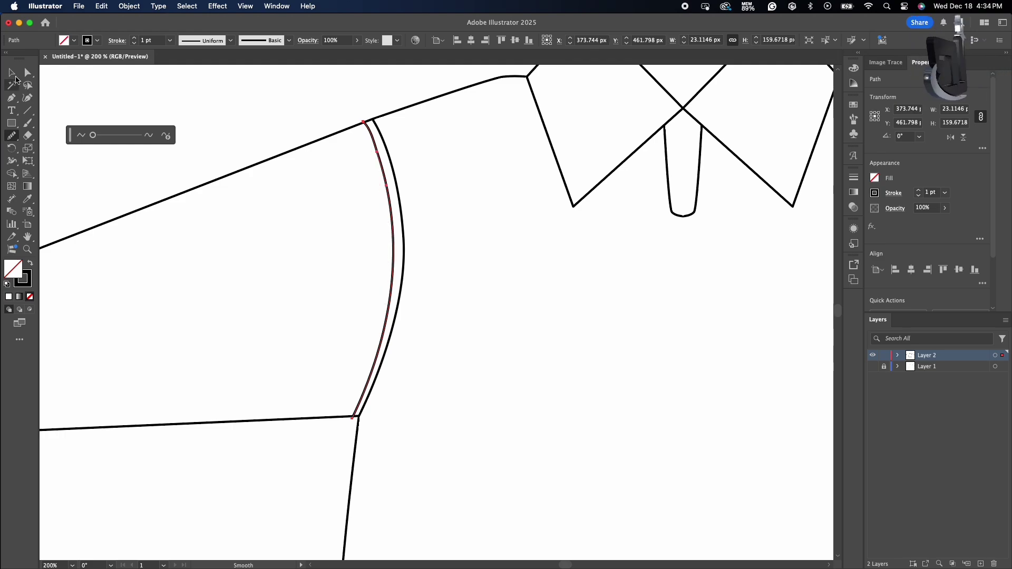
Step: Give the inner armhole line a dashed stroke and set its weight to 0.75 pt
{"action": "left_click", "coordinate": [26, 75]}
{"action": "left_click", "coordinate": [364, 123]}
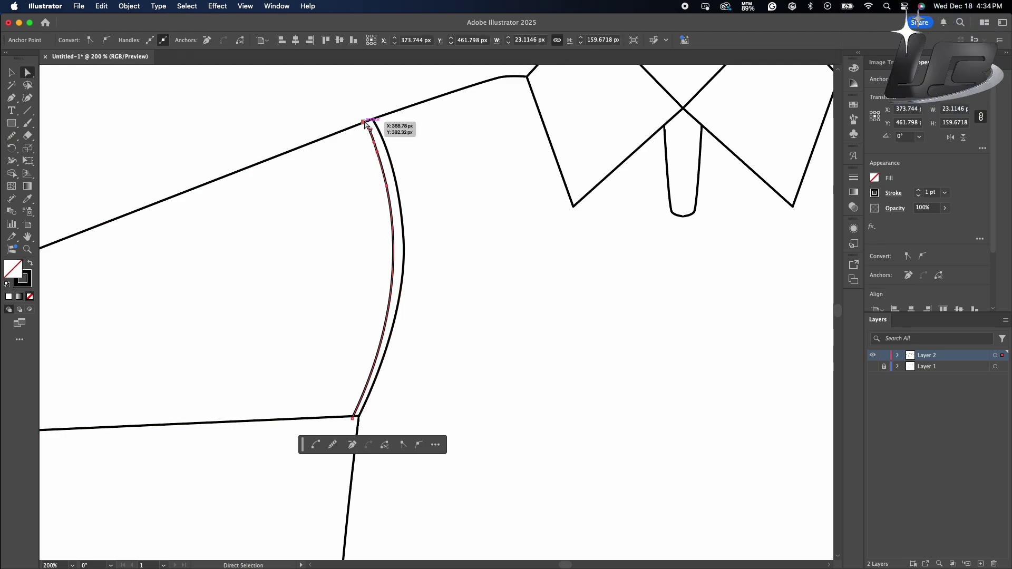
{"action": "scroll", "coordinate": [364, 123], "scroll_direction": "up", "scroll_amount": 3}
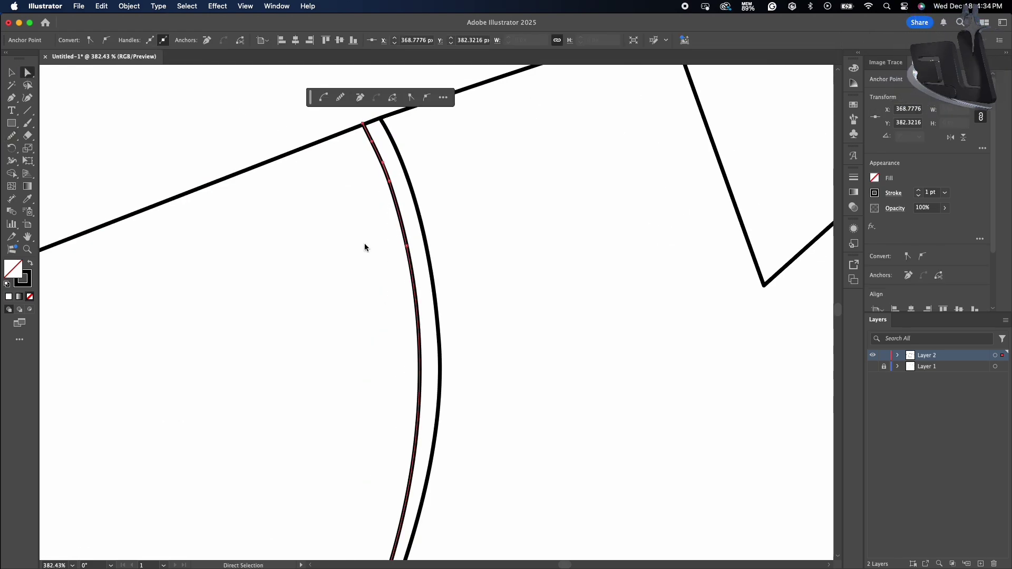
{"action": "scroll", "coordinate": [364, 243], "scroll_direction": "down", "scroll_amount": 3}
{"action": "scroll", "coordinate": [364, 244], "scroll_direction": "down", "scroll_amount": 6}
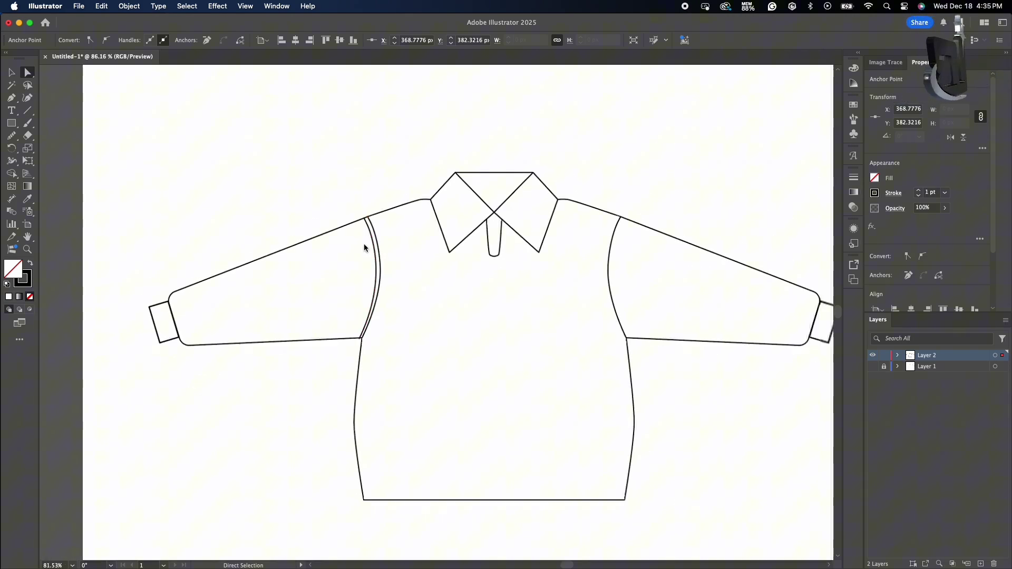
{"action": "scroll", "coordinate": [363, 242], "scroll_direction": "up", "scroll_amount": 1}
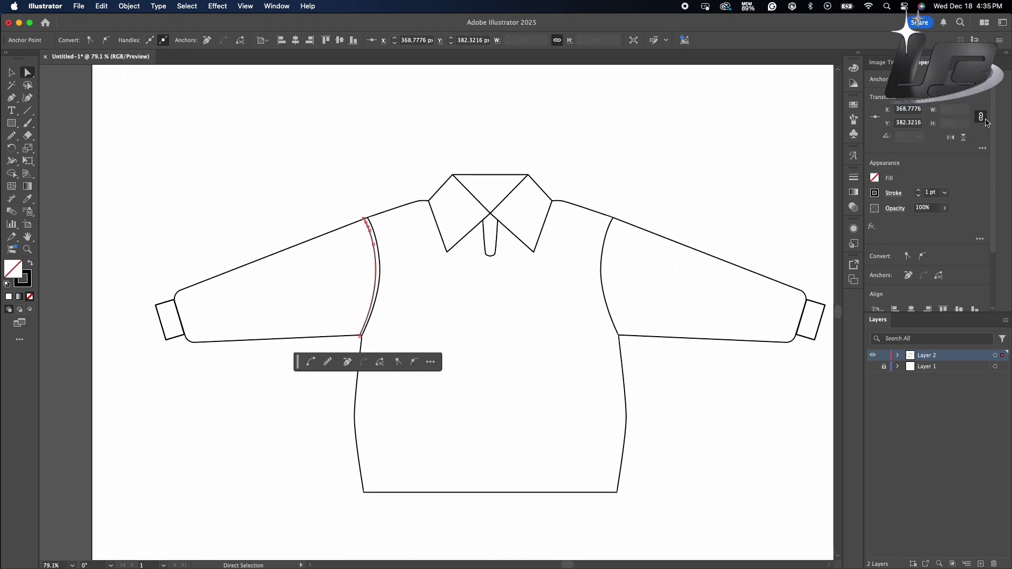
{"action": "left_click", "coordinate": [896, 193]}
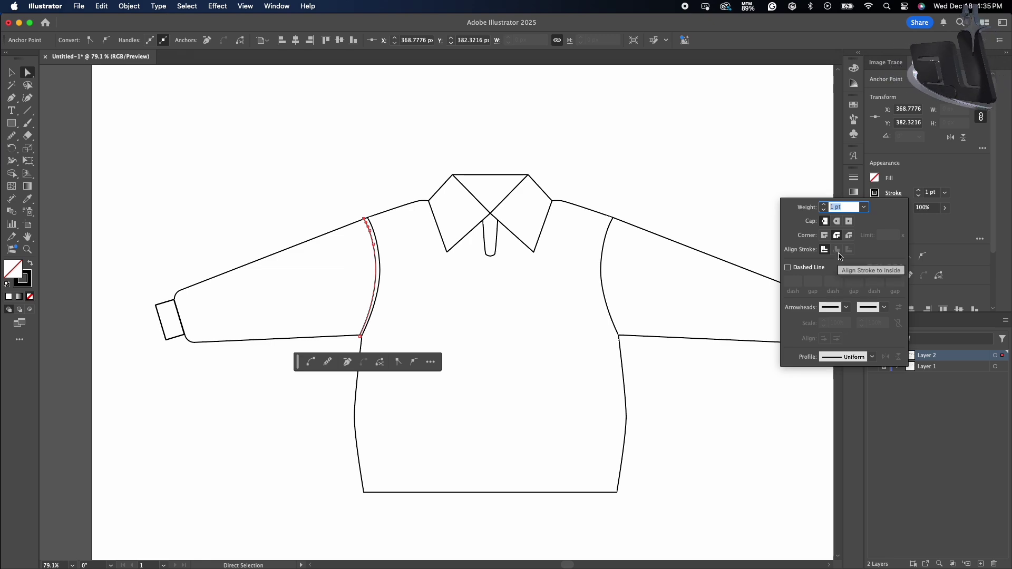
{"action": "left_click", "coordinate": [789, 268]}
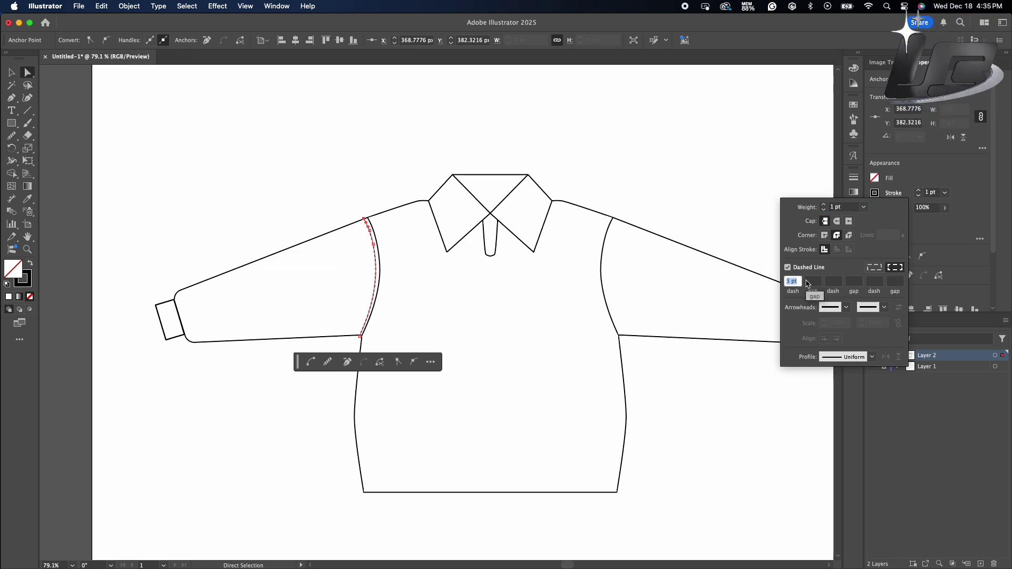
{"action": "left_click", "coordinate": [918, 196]}
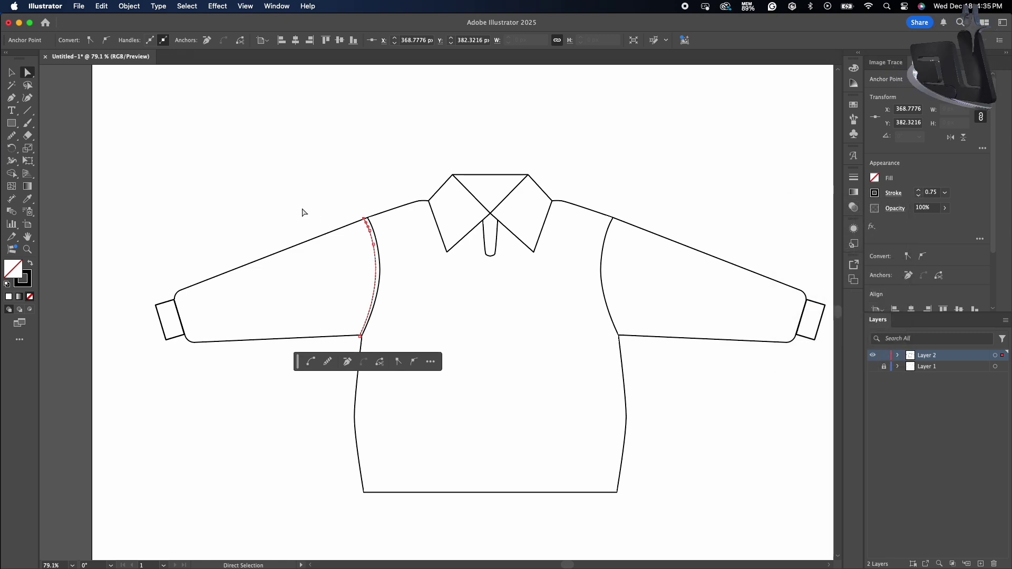
{"action": "left_click", "coordinate": [15, 71]}
{"action": "left_click", "coordinate": [204, 131]}
Step: Move the dashed stitch line closer to the left armhole seam and set its stroke weight to 0.5 pt
{"action": "scroll", "coordinate": [309, 179], "scroll_direction": "up", "scroll_amount": 5}
{"action": "scroll", "coordinate": [309, 180], "scroll_direction": "right", "scroll_amount": 3}
{"action": "scroll", "coordinate": [309, 180], "scroll_direction": "down", "scroll_amount": 2}
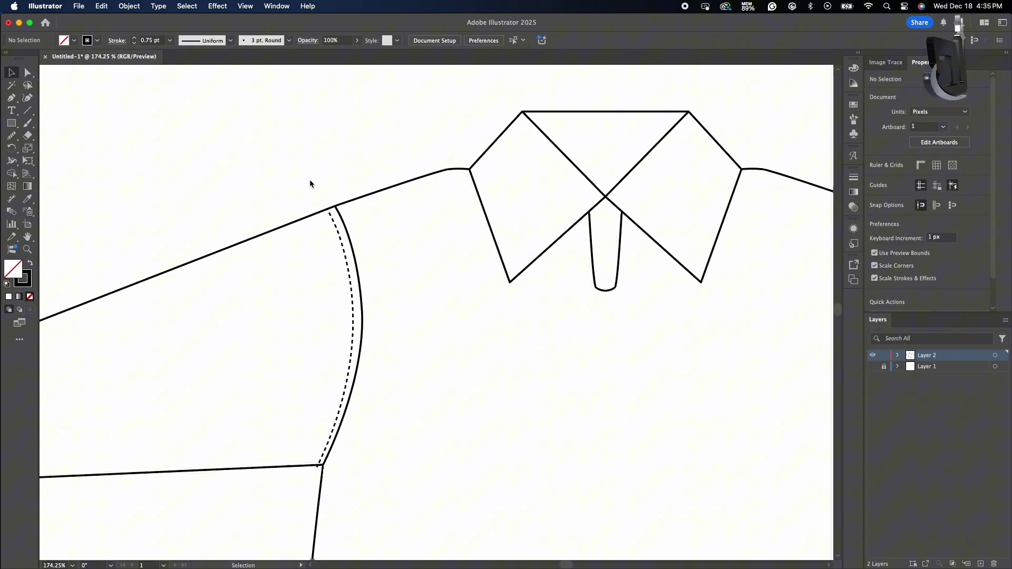
{"action": "left_click", "coordinate": [333, 222]}
{"action": "left_click_drag", "start_coordinate": [333, 223], "coordinate": [336, 219]}
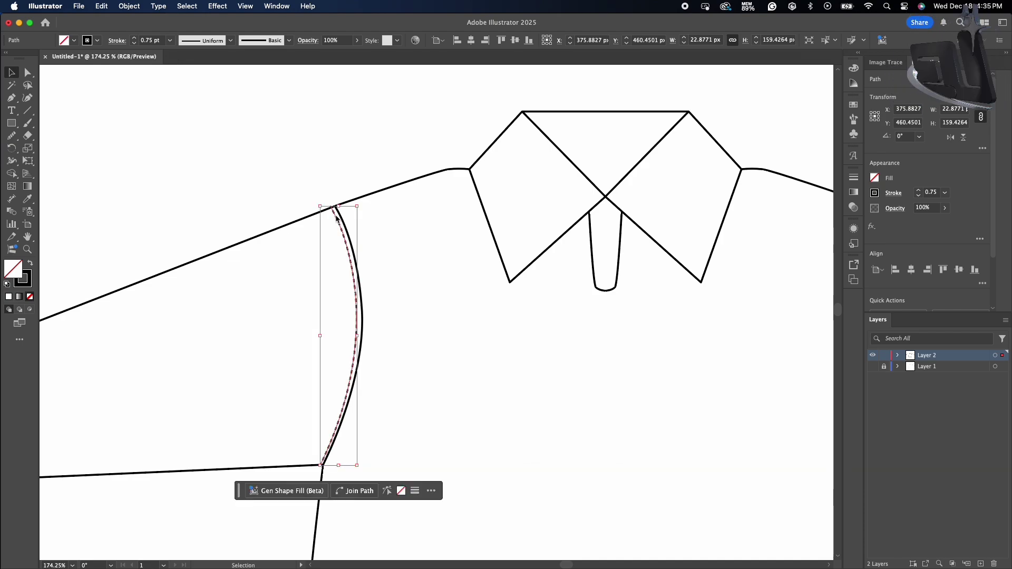
{"action": "left_click", "coordinate": [375, 167]}
{"action": "scroll", "coordinate": [444, 285], "scroll_direction": "down", "scroll_amount": 2}
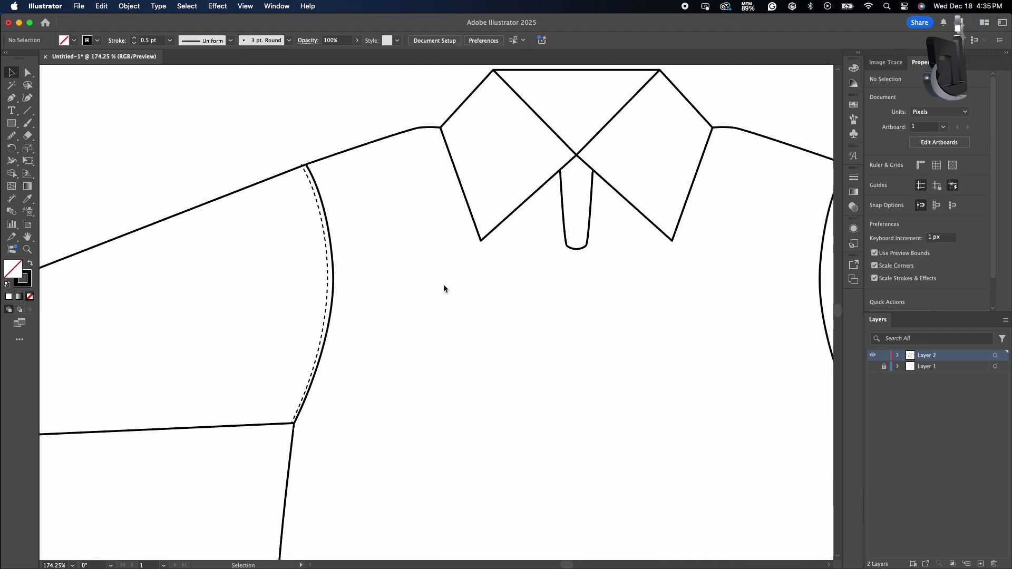
{"action": "scroll", "coordinate": [444, 285], "scroll_direction": "down", "scroll_amount": 5}
{"action": "scroll", "coordinate": [444, 288], "scroll_direction": "up", "scroll_amount": 8}
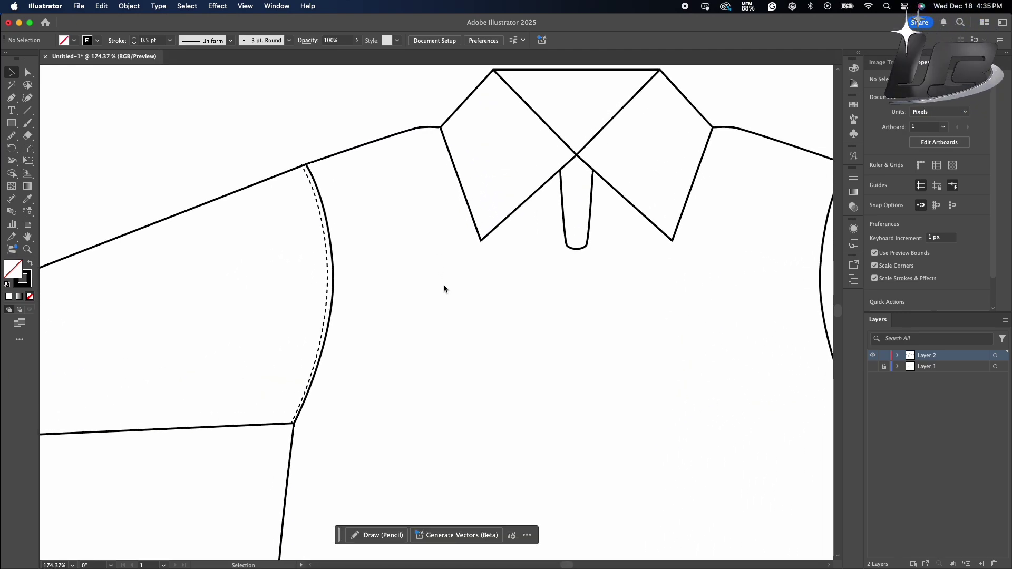
Step: Move the upper end anchor of the dashed armhole stitch line to meet the shoulder outline
{"action": "key", "text": "a"}
{"action": "left_click", "coordinate": [299, 172]}
{"action": "scroll", "coordinate": [306, 174], "scroll_direction": "up", "scroll_amount": 10}
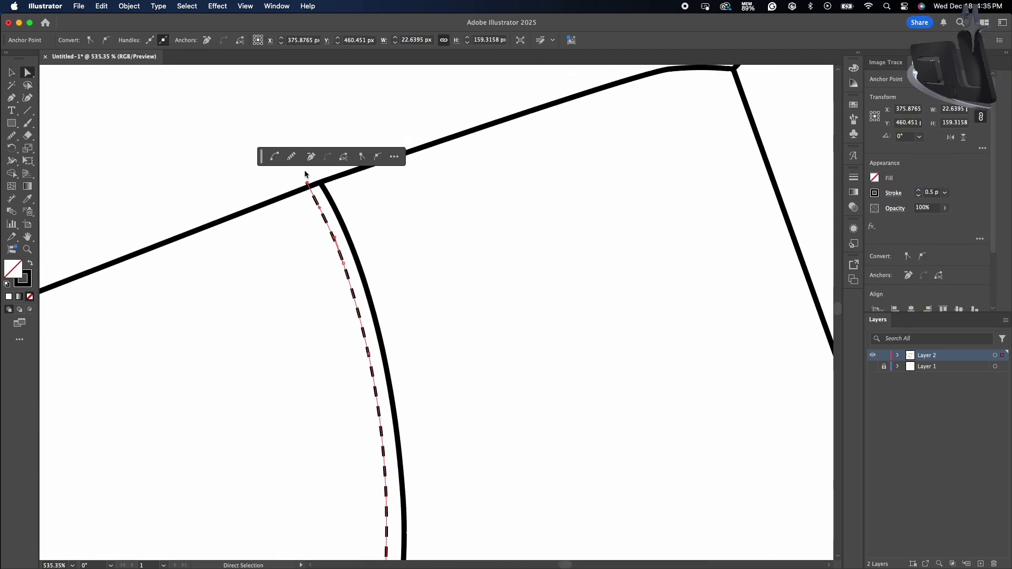
{"action": "scroll", "coordinate": [308, 185], "scroll_direction": "up", "scroll_amount": 3}
{"action": "scroll", "coordinate": [308, 184], "scroll_direction": "up", "scroll_amount": 5}
{"action": "left_click_drag", "start_coordinate": [309, 187], "coordinate": [313, 200]}
{"action": "scroll", "coordinate": [310, 200], "scroll_direction": "down", "scroll_amount": 5}
{"action": "scroll", "coordinate": [309, 198], "scroll_direction": "down", "scroll_amount": 15}
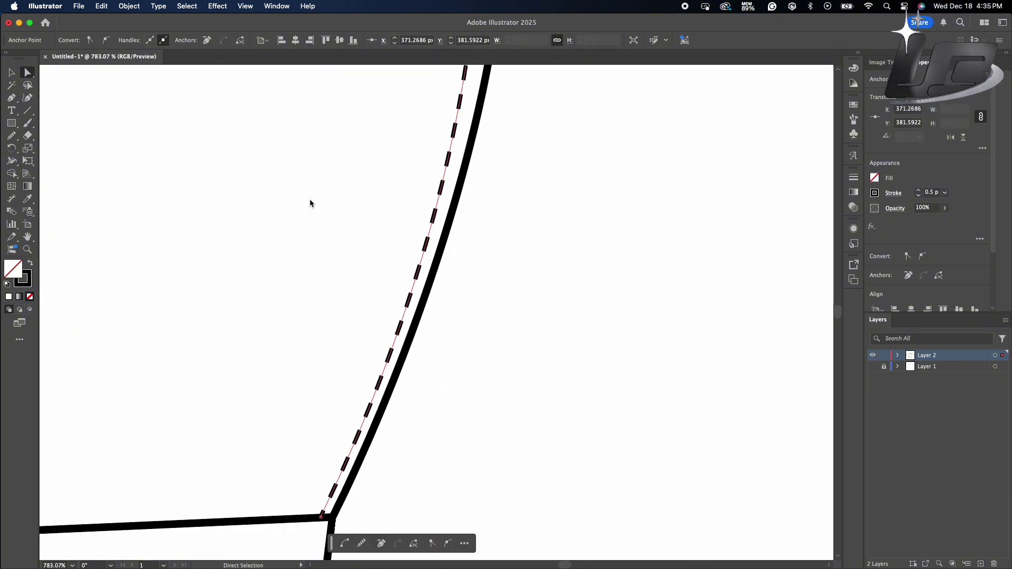
Step: Align the lower end anchor of the dashed stitch line with the sleeve's underside edge at the armpit
{"action": "left_click", "coordinate": [338, 450]}
{"action": "left_click_drag", "start_coordinate": [338, 450], "coordinate": [332, 449]}
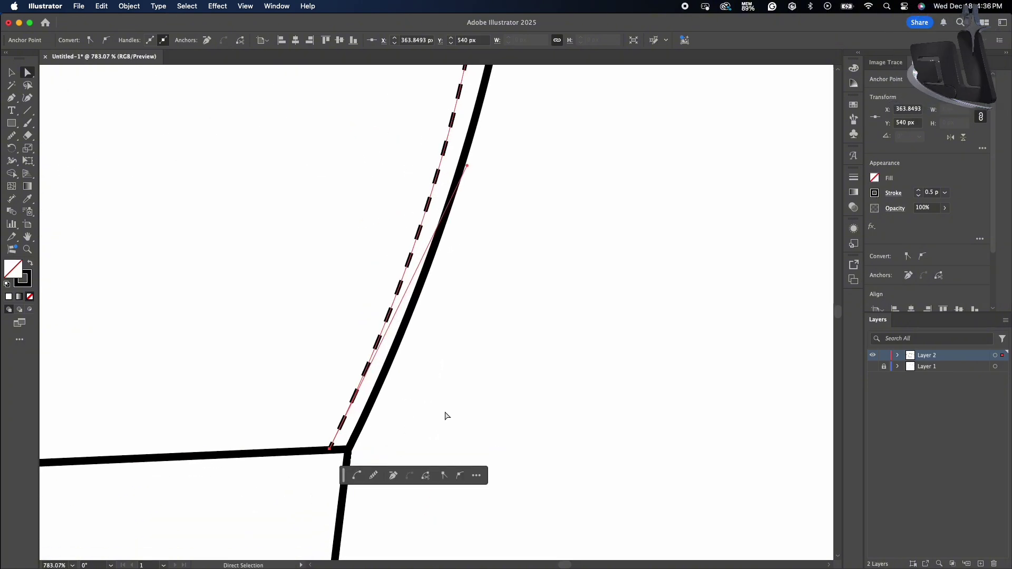
{"action": "left_click", "coordinate": [447, 415]}
{"action": "scroll", "coordinate": [452, 413], "scroll_direction": "down", "scroll_amount": 10}
{"action": "left_click", "coordinate": [458, 261]}
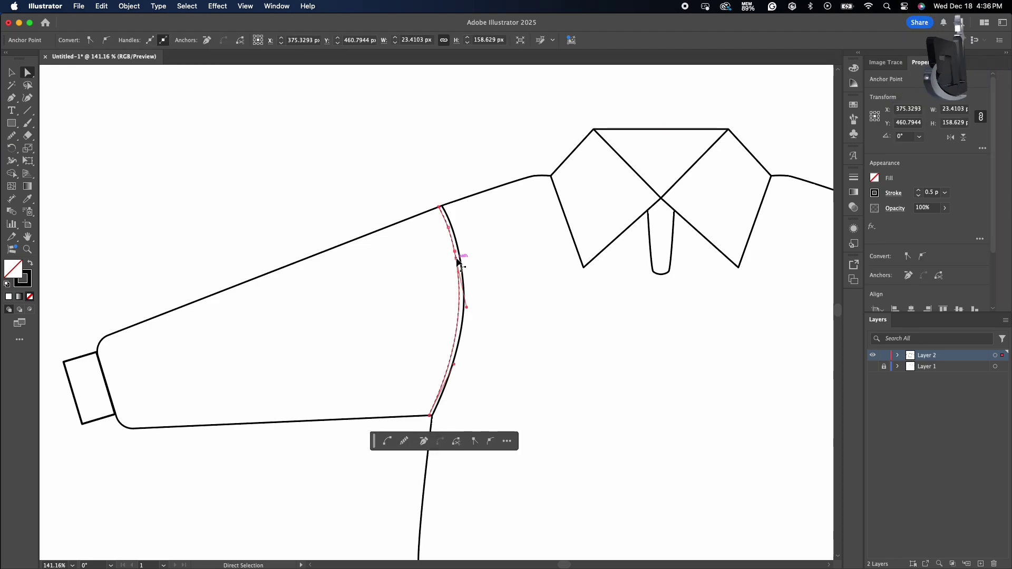
{"action": "left_click", "coordinate": [332, 174]}
{"action": "scroll", "coordinate": [332, 174], "scroll_direction": "down", "scroll_amount": 6}
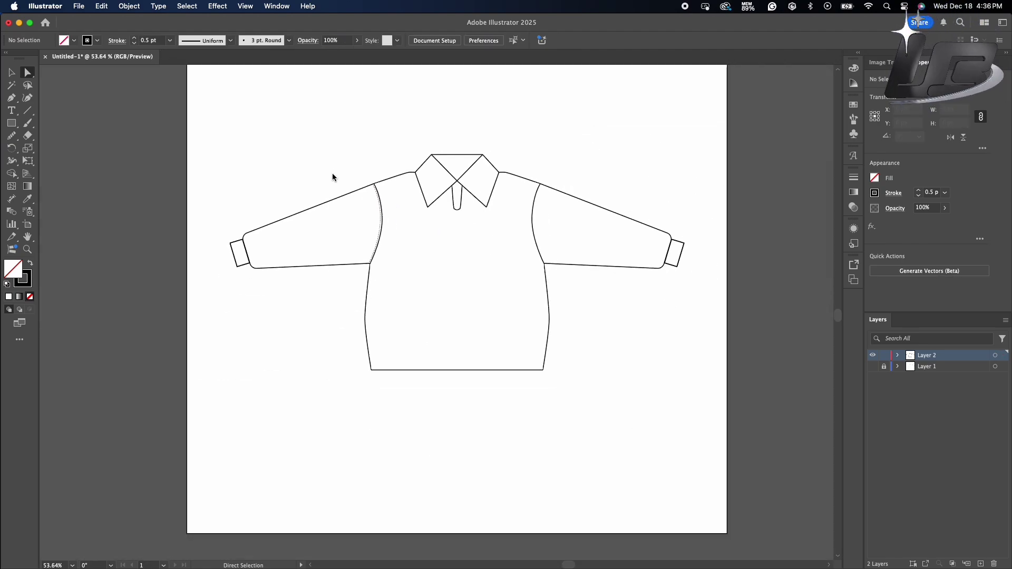
Step: Draw a straight line about 49 px long inside the left cuff, parallel and close to the sleeve end
{"action": "scroll", "coordinate": [332, 174], "scroll_direction": "up", "scroll_amount": 8}
{"action": "scroll", "coordinate": [332, 175], "scroll_direction": "up", "scroll_amount": 3}
{"action": "scroll", "coordinate": [333, 175], "scroll_direction": "down", "scroll_amount": 3}
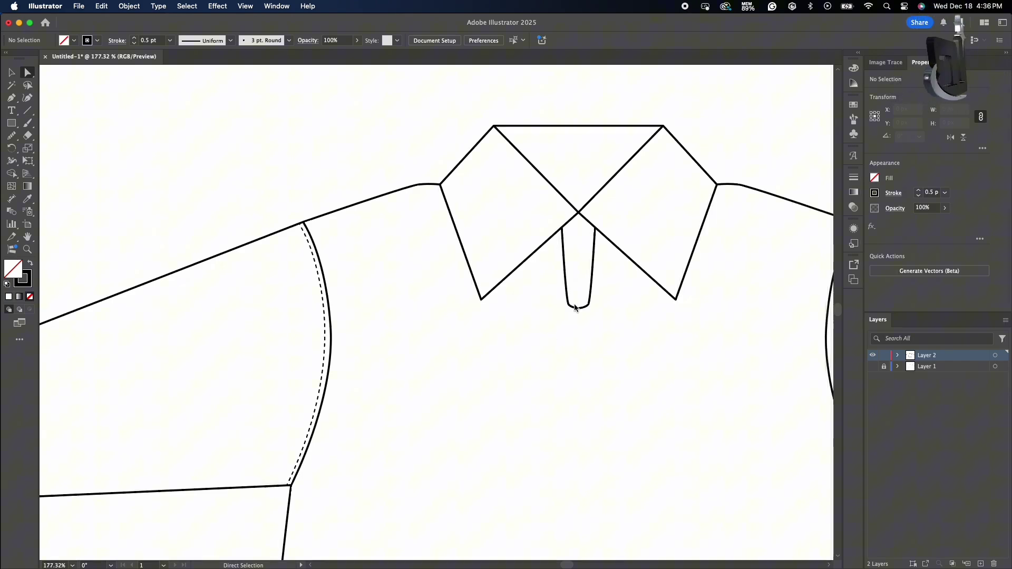
{"action": "scroll", "coordinate": [482, 277], "scroll_direction": "down", "scroll_amount": 10}
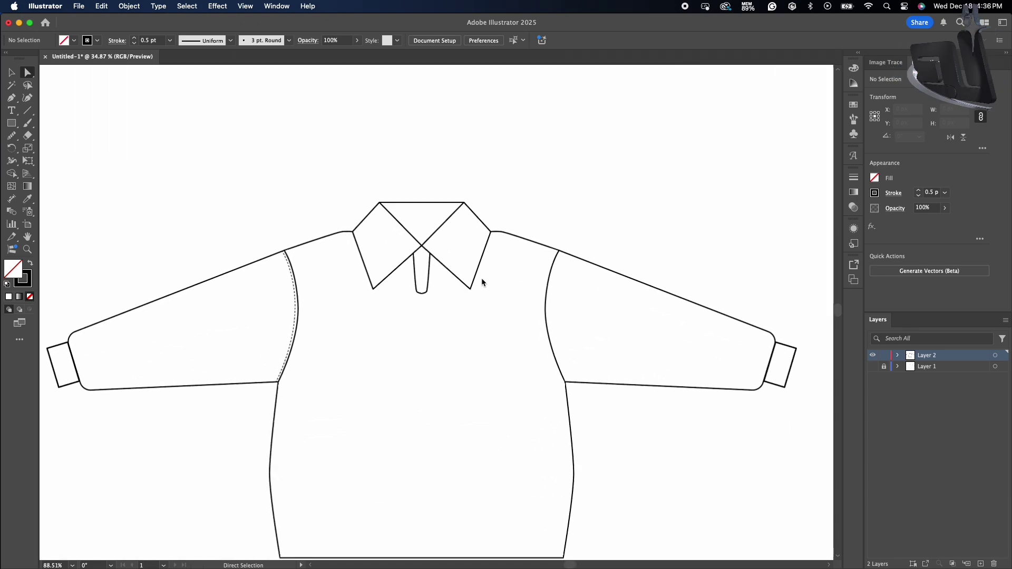
{"action": "scroll", "coordinate": [482, 281], "scroll_direction": "down", "scroll_amount": 3}
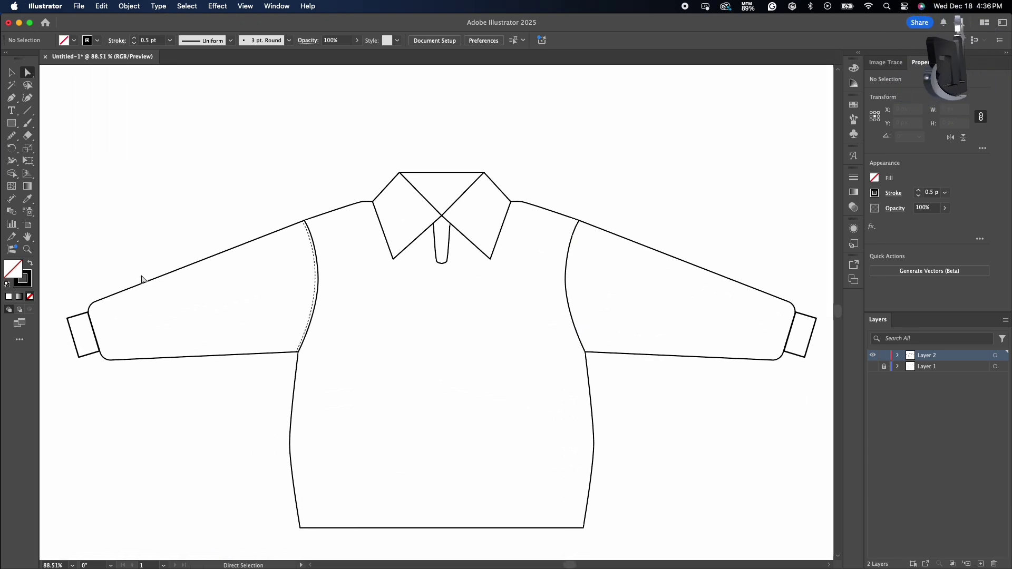
{"action": "scroll", "coordinate": [64, 200], "scroll_direction": "up", "scroll_amount": 10}
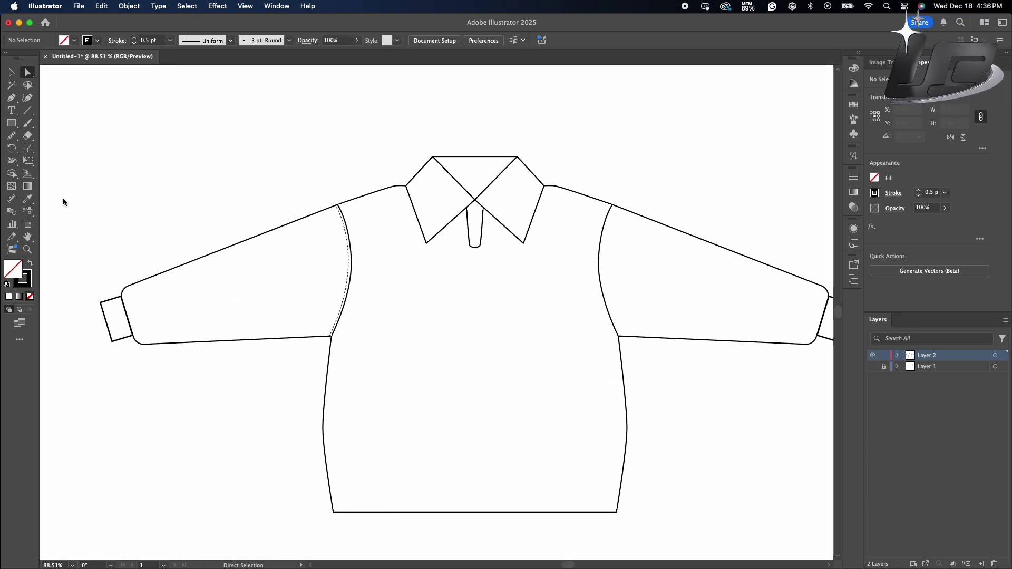
{"action": "scroll", "coordinate": [156, 289], "scroll_direction": "up", "scroll_amount": 2}
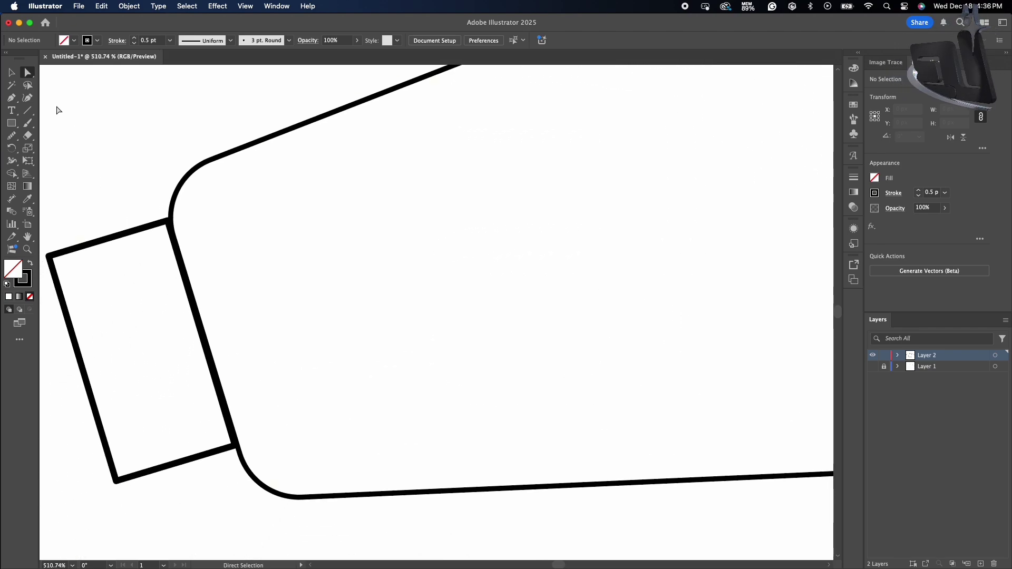
{"action": "left_click", "coordinate": [14, 136]}
{"action": "left_click", "coordinate": [27, 111]}
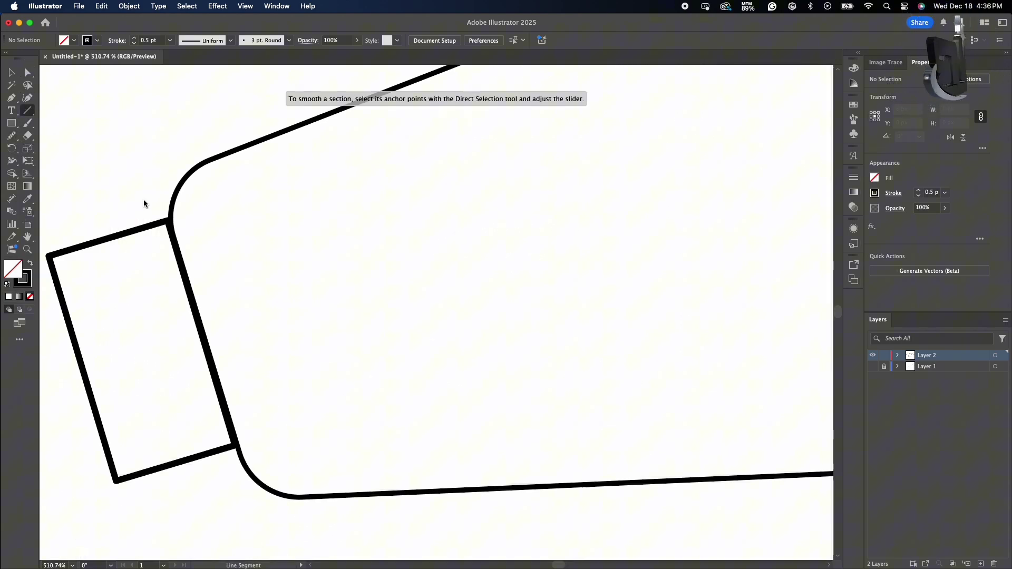
{"action": "left_click_drag", "start_coordinate": [160, 226], "coordinate": [227, 447]}
Step: Give the left cuff line a dashed stroke with 1 pt dashes, and leave the line tool without creating another line
{"action": "left_click", "coordinate": [893, 194]}
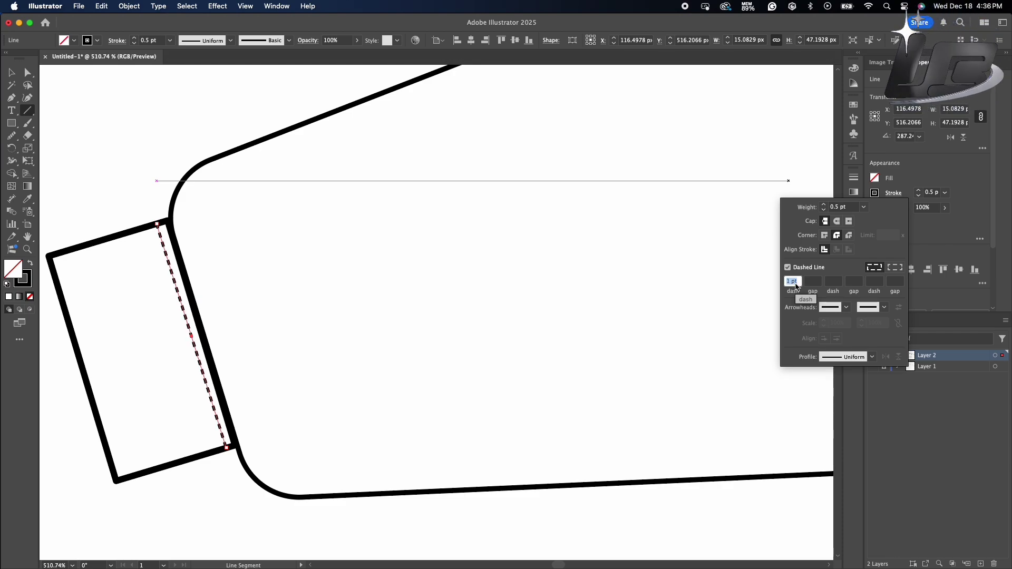
{"action": "left_click", "coordinate": [16, 75]}
{"action": "left_click", "coordinate": [95, 93]}
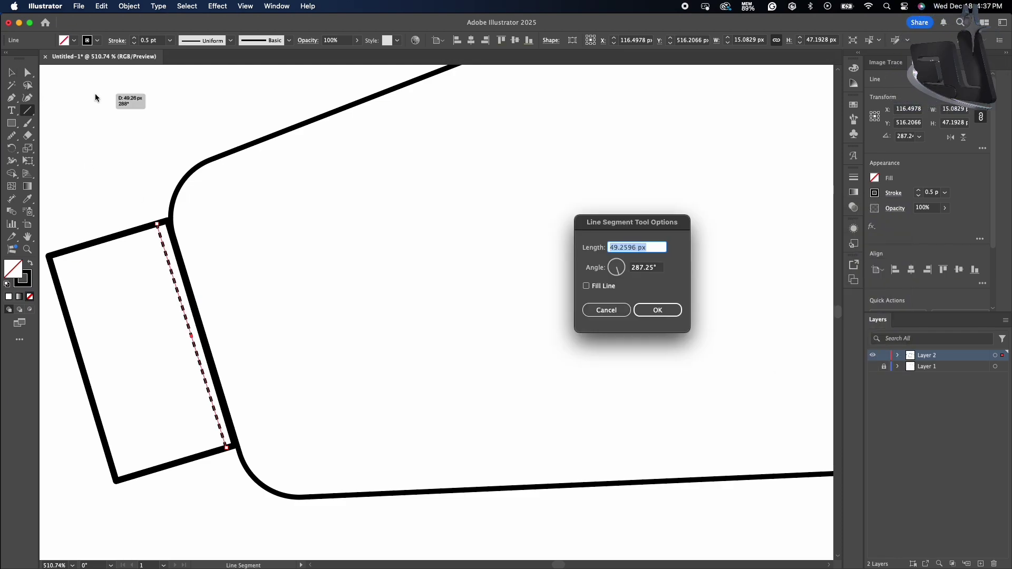
{"action": "left_click", "coordinate": [616, 313]}
{"action": "left_click", "coordinate": [15, 75]}
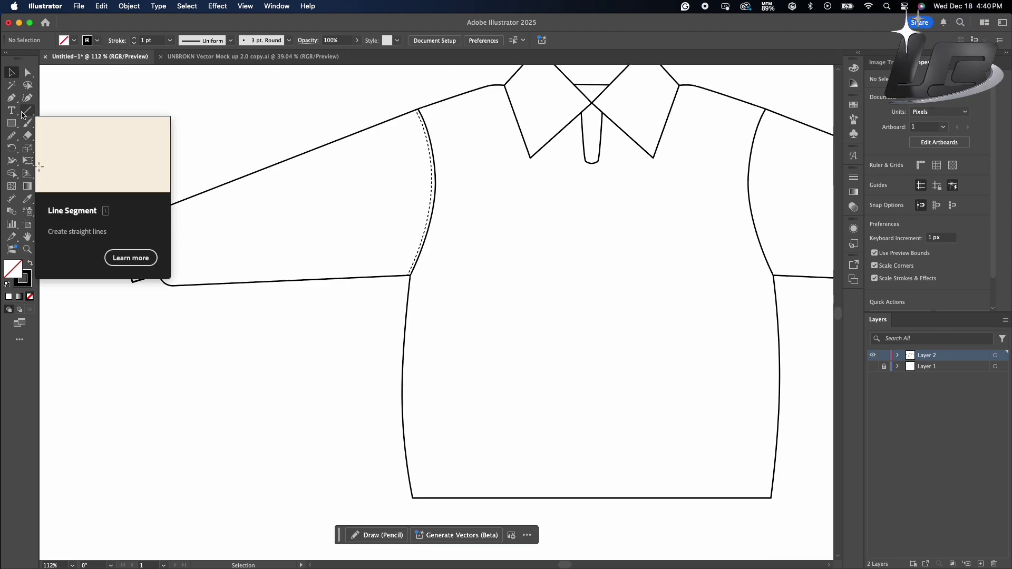
Step: Draw an underarm seam with the Pen tool from the left cuff's lower corner, curving along the sleeve and ending at the armhole seam
{"action": "left_click", "coordinate": [12, 100]}
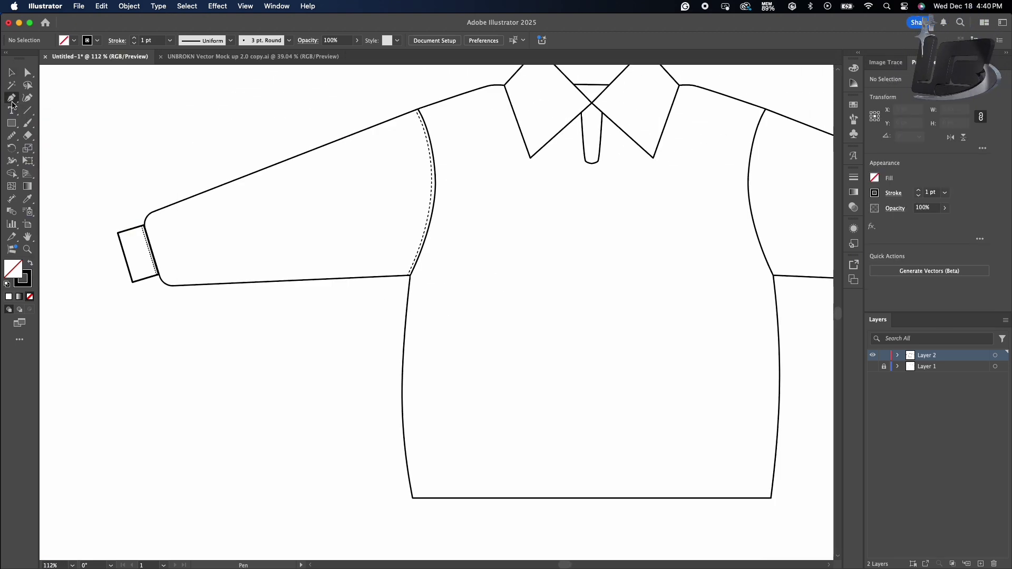
{"action": "left_click", "coordinate": [159, 273]}
{"action": "left_click_drag", "start_coordinate": [166, 278], "coordinate": [288, 270]}
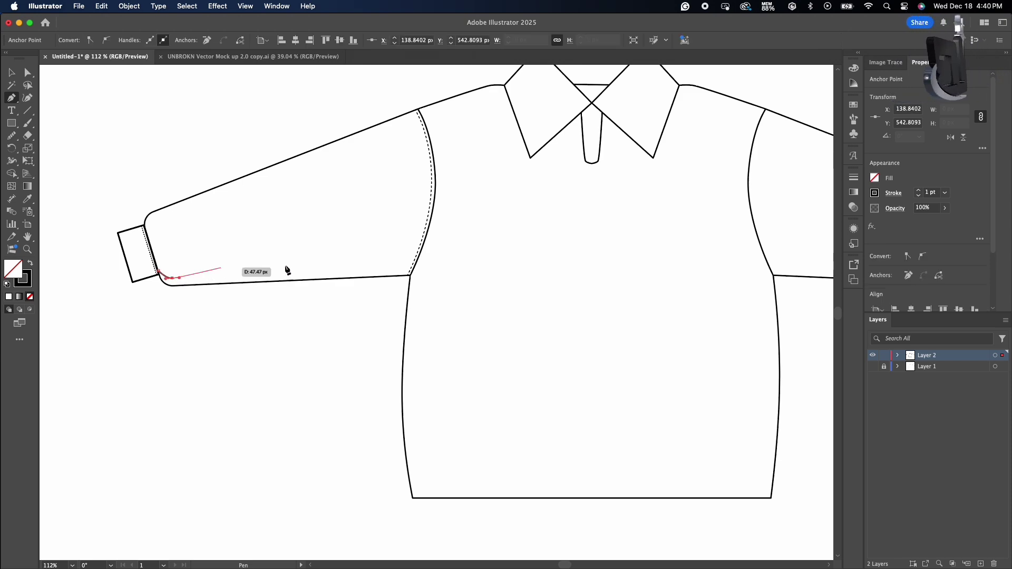
{"action": "left_click", "coordinate": [421, 253]}
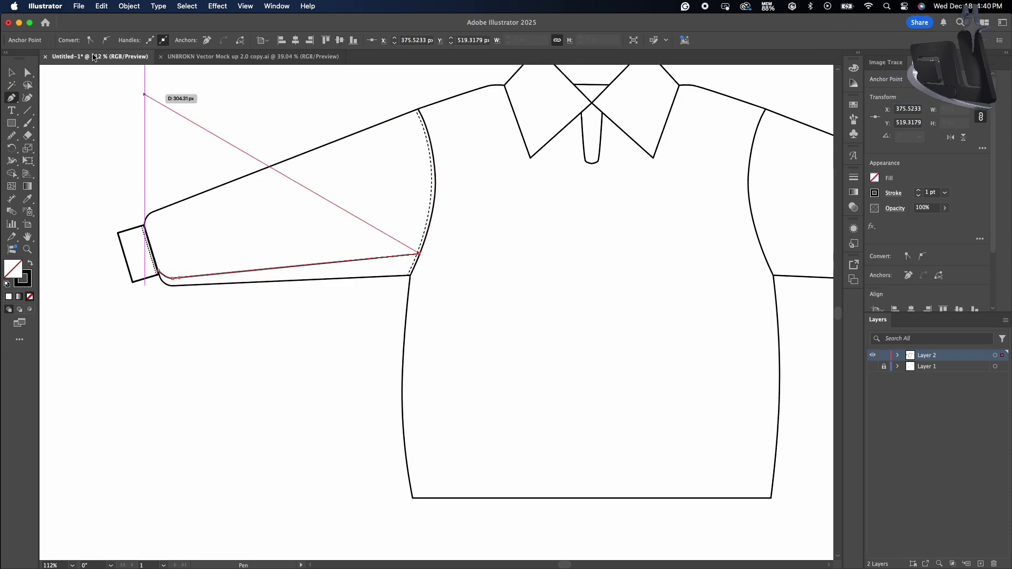
{"action": "left_click", "coordinate": [12, 72]}
Step: Duplicate the left underarm seam slightly above the original and extend the copy's inner end to the armhole seam
{"action": "scroll", "coordinate": [251, 246], "scroll_direction": "up", "scroll_amount": 5}
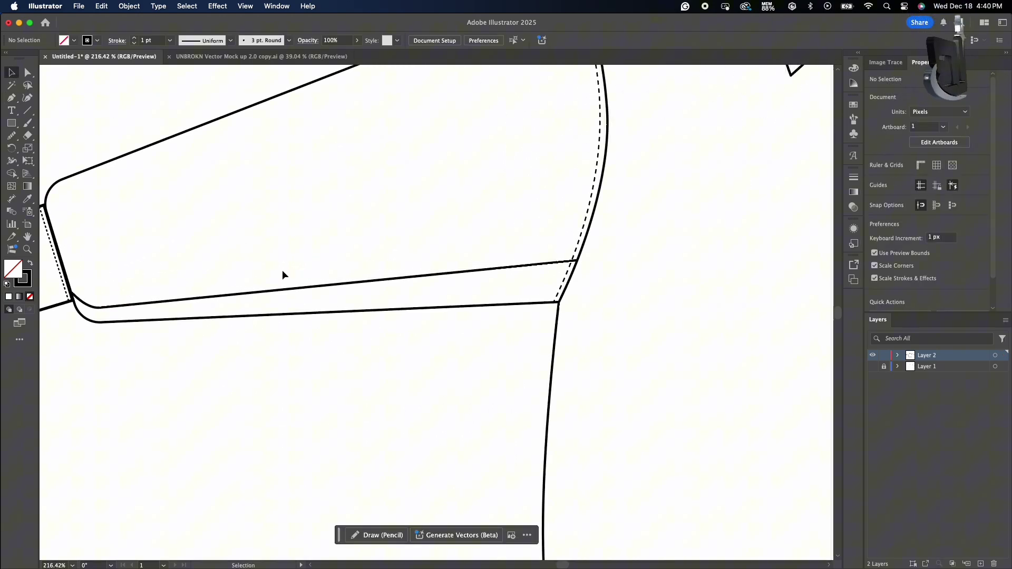
{"action": "left_click", "coordinate": [306, 290]}
{"action": "mouse_move", "coordinate": [305, 290]}
{"action": "left_mouse_down"}
{"action": "mouse_move", "coordinate": [311, 285]}
{"action": "mouse_move", "coordinate": [302, 285]}
{"action": "left_mouse_up"}
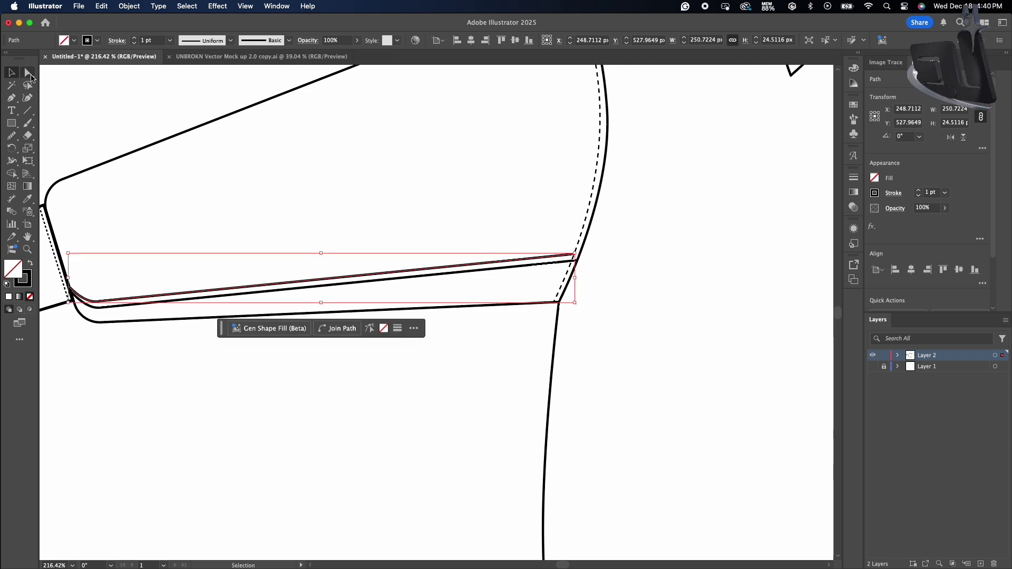
{"action": "left_click", "coordinate": [30, 78]}
{"action": "left_click_drag", "start_coordinate": [575, 255], "coordinate": [581, 256]}
{"action": "left_click", "coordinate": [7, 77]}
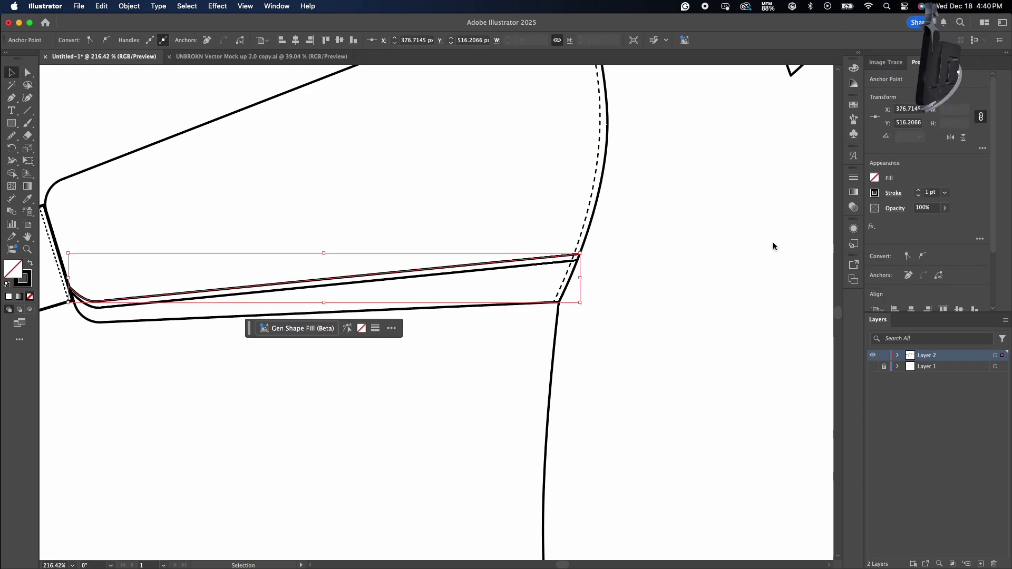
Step: Turn the copied underarm seam into a stitch line with a 0.5 pt dashed stroke and 2 pt dashes
{"action": "left_click", "coordinate": [920, 198]}
{"action": "left_click", "coordinate": [920, 198]}
{"action": "left_click", "coordinate": [896, 193]}
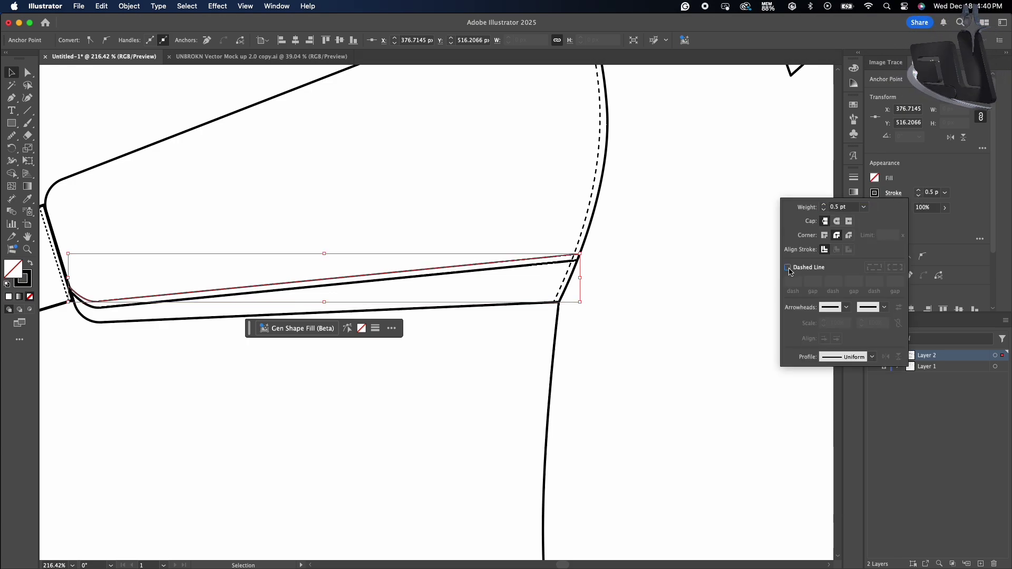
{"action": "left_click", "coordinate": [788, 268]}
{"action": "left_click", "coordinate": [918, 190]}
{"action": "left_click", "coordinate": [893, 199]}
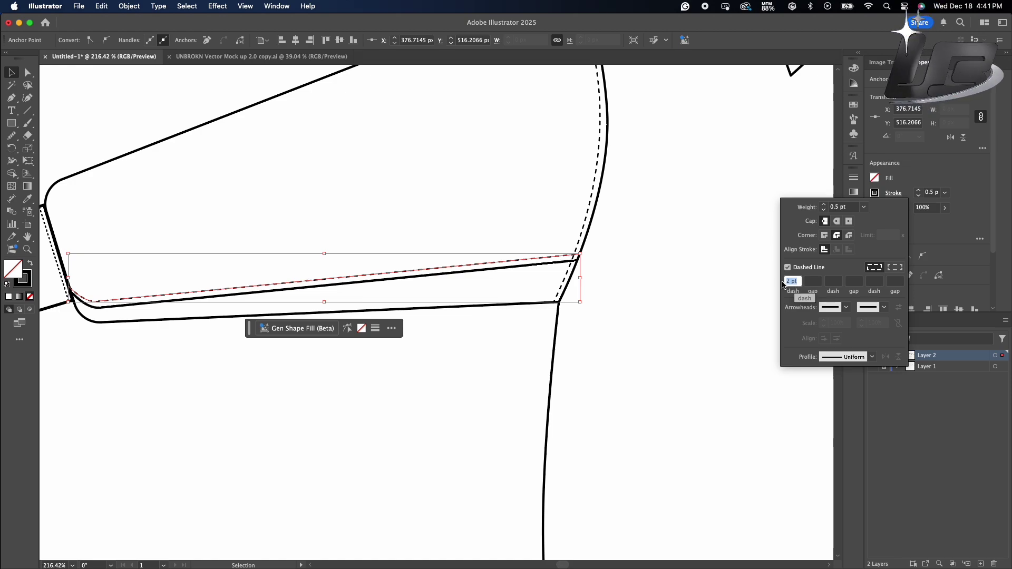
{"action": "left_click", "coordinate": [18, 73]}
{"action": "left_click", "coordinate": [95, 82]}
{"action": "scroll", "coordinate": [103, 89], "scroll_direction": "down", "scroll_amount": 6}
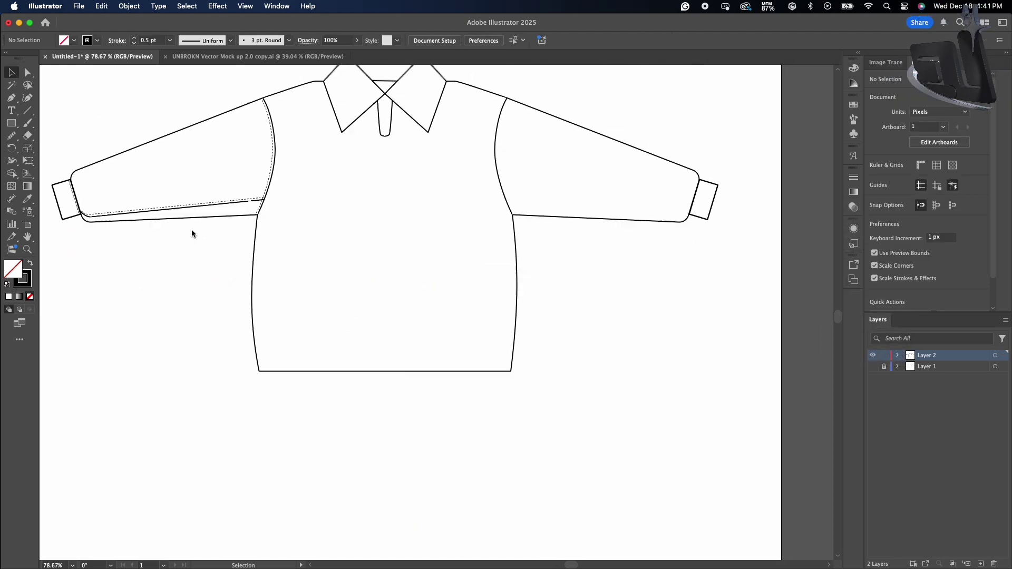
Step: Draw a dashed horizontal stitch line above the hem from the left side seam to mid-shirt, and duplicate it slightly higher
{"action": "scroll", "coordinate": [318, 389], "scroll_direction": "up", "scroll_amount": 3}
{"action": "scroll", "coordinate": [318, 392], "scroll_direction": "up", "scroll_amount": 3}
{"action": "key", "text": "backslash"}
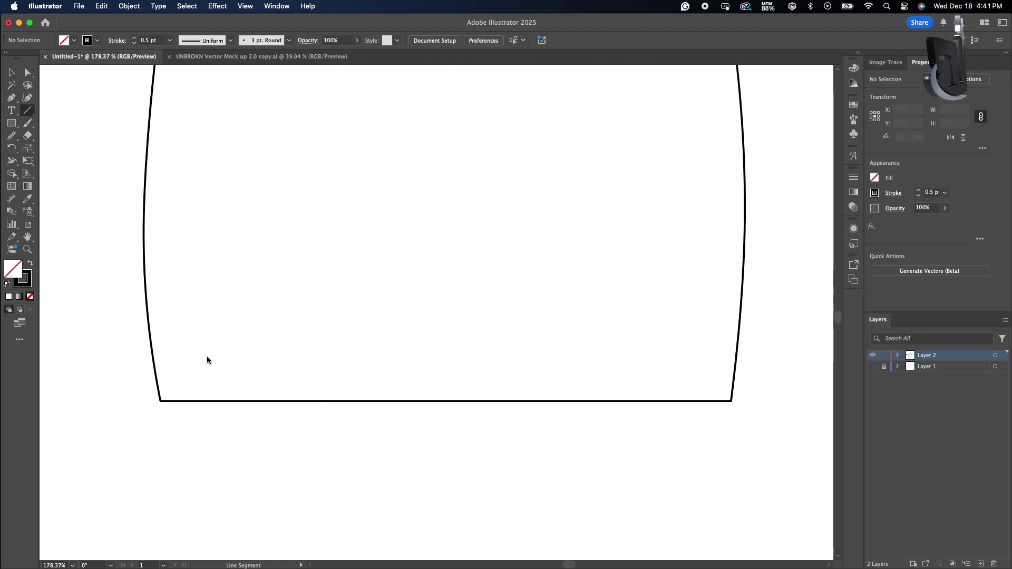
{"action": "left_click_drag", "start_coordinate": [159, 391], "coordinate": [399, 389]}
{"action": "left_click", "coordinate": [28, 75]}
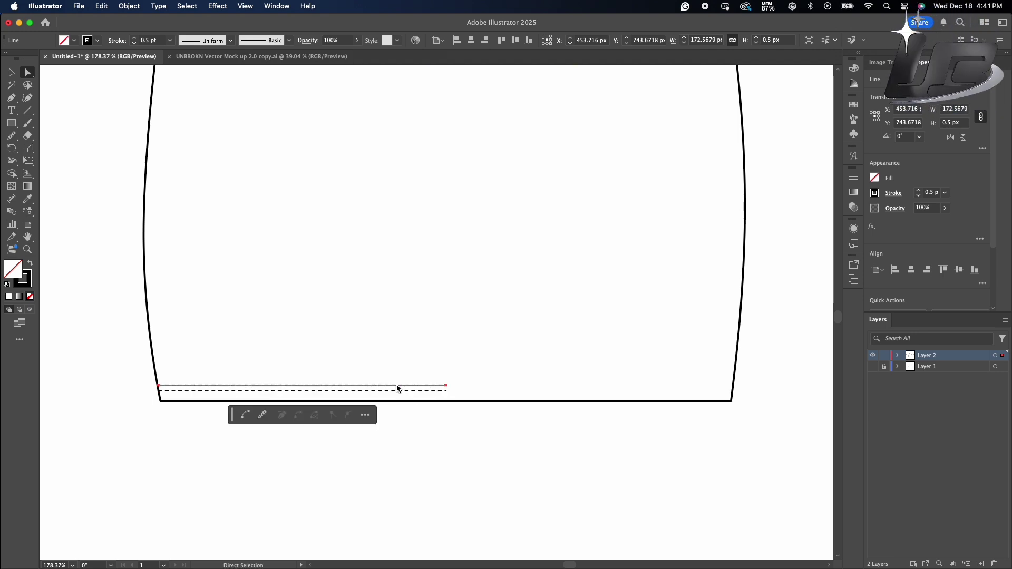
Step: Turn the upper hem line into a solid line by removing its dashes and setting its stroke to 0.75 pt
{"action": "left_click", "coordinate": [894, 194]}
{"action": "left_click", "coordinate": [788, 268]}
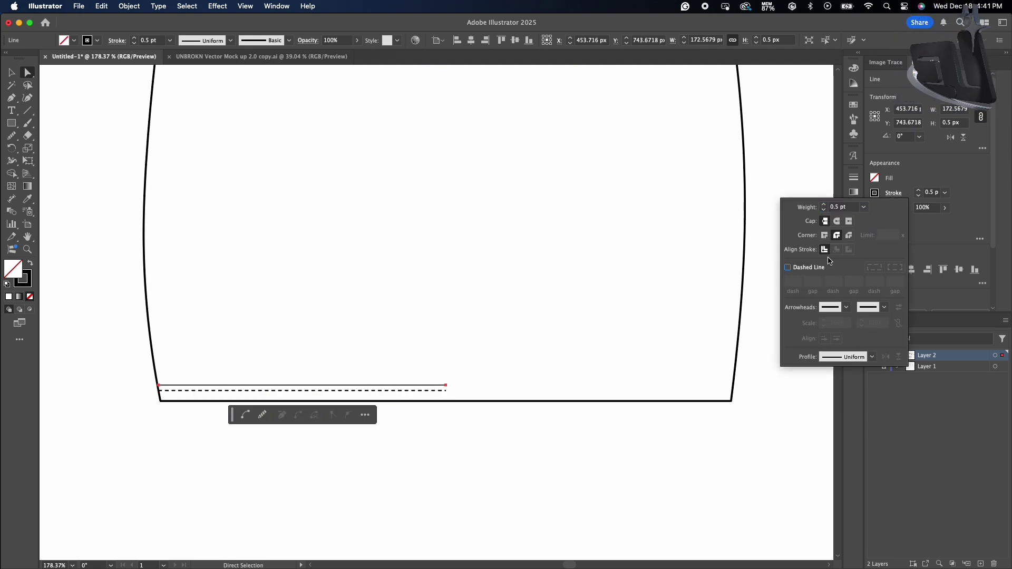
{"action": "left_click", "coordinate": [919, 191]}
{"action": "left_click", "coordinate": [919, 191]}
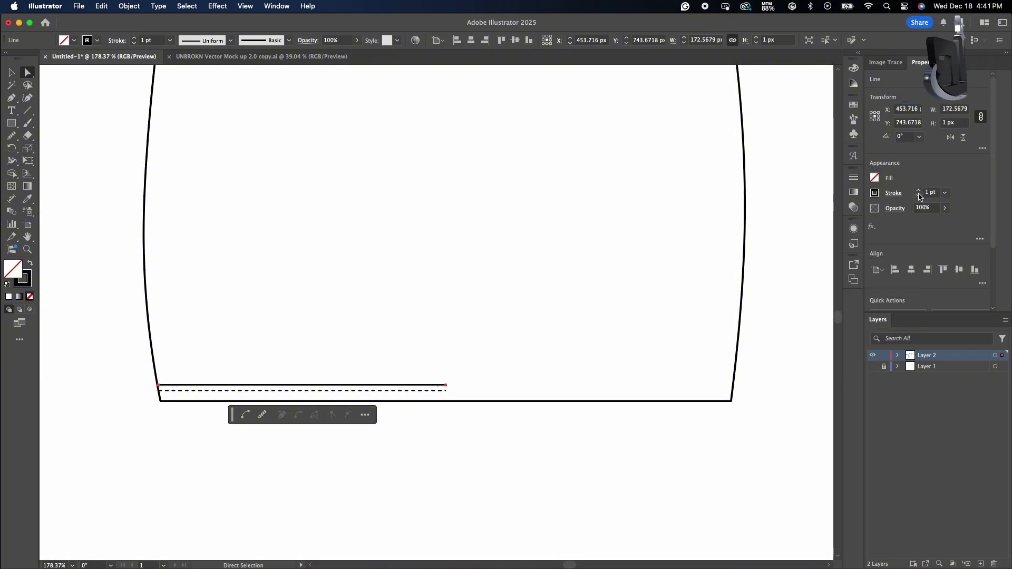
{"action": "left_click", "coordinate": [618, 467]}
Step: Make the left underarm seam's stroke slightly thinner than the sleeve outline, and compare it with the outline at the armhole
{"action": "scroll", "coordinate": [484, 467], "scroll_direction": "down", "scroll_amount": 10}
{"action": "scroll", "coordinate": [483, 467], "scroll_direction": "up", "scroll_amount": 5}
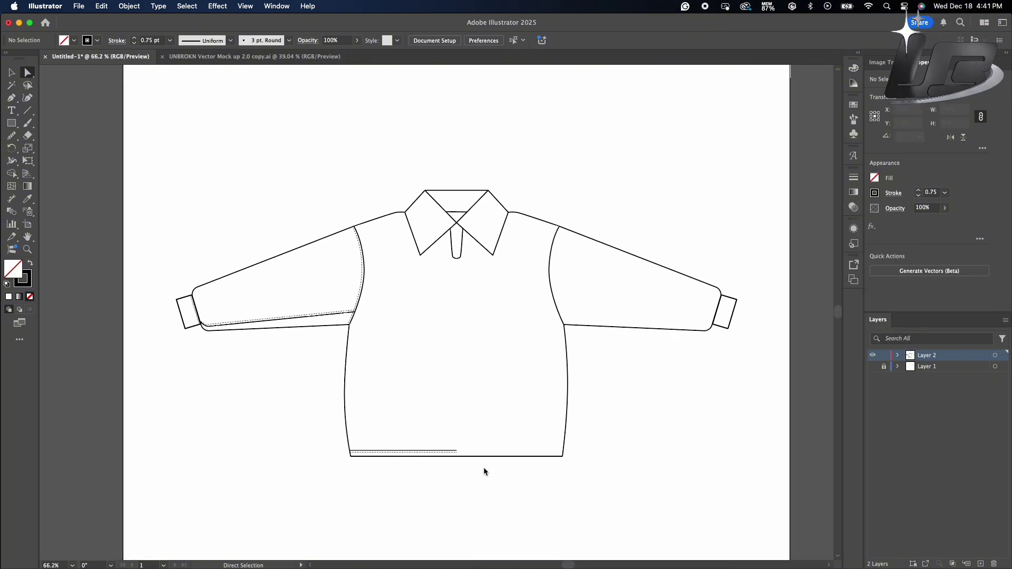
{"action": "left_click", "coordinate": [263, 228]}
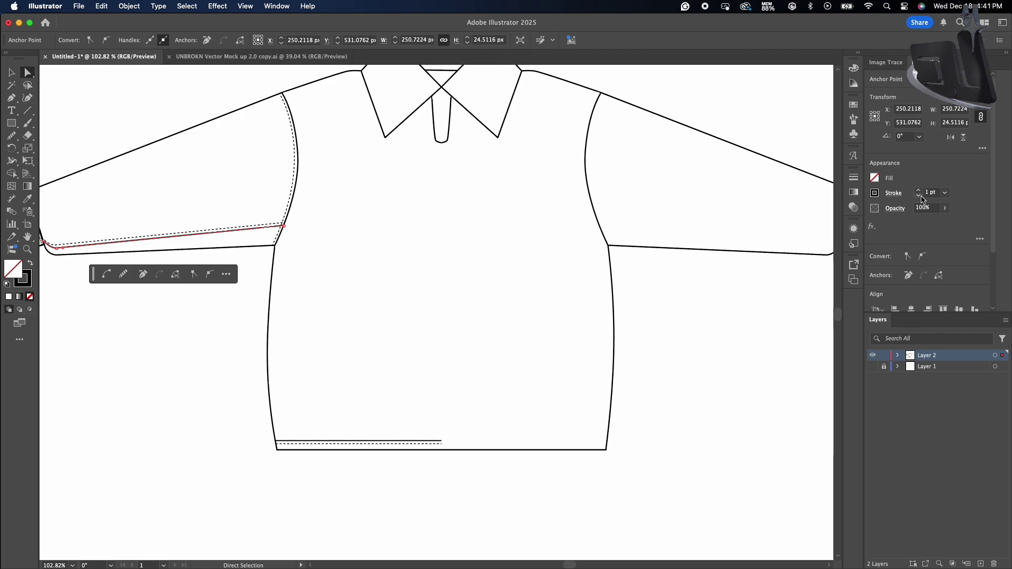
{"action": "left_click", "coordinate": [229, 387]}
{"action": "left_click", "coordinate": [298, 177]}
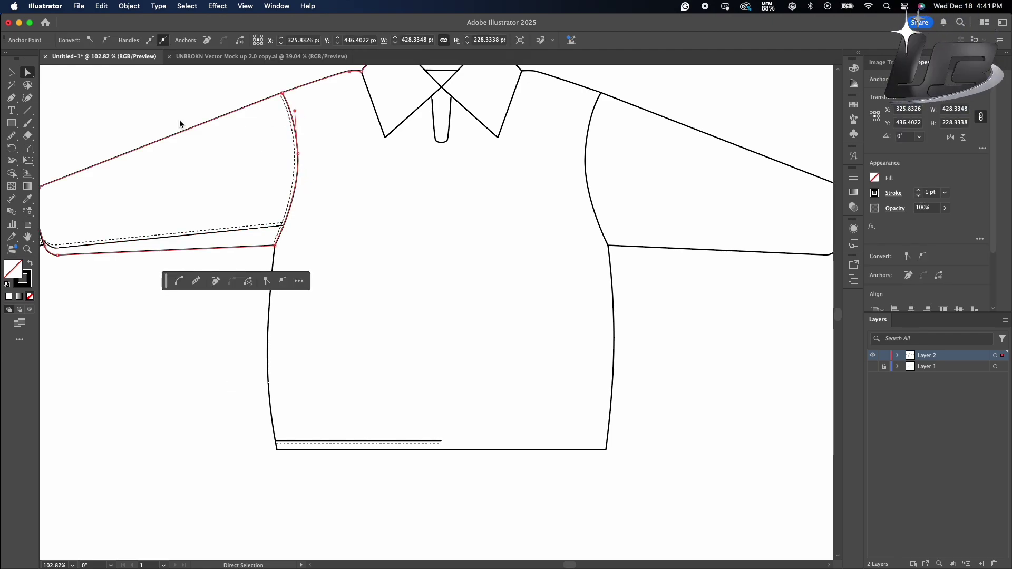
{"action": "left_click", "coordinate": [155, 115]}
{"action": "scroll", "coordinate": [189, 272], "scroll_direction": "down", "scroll_amount": 1}
{"action": "scroll", "coordinate": [189, 272], "scroll_direction": "up", "scroll_amount": 10}
{"action": "scroll", "coordinate": [189, 272], "scroll_direction": "right", "scroll_amount": 5}
{"action": "scroll", "coordinate": [189, 272], "scroll_direction": "up", "scroll_amount": 3}
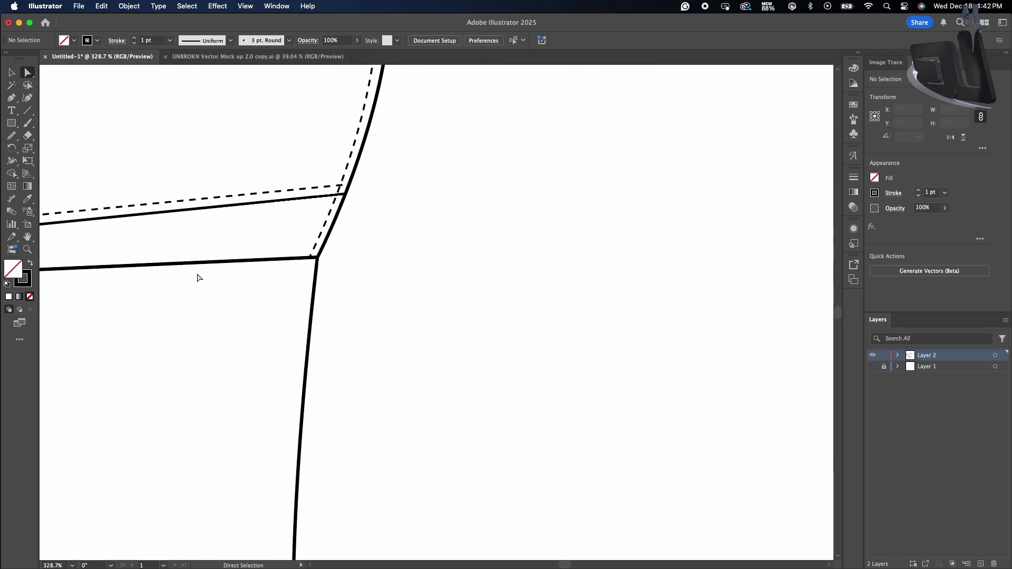
{"action": "scroll", "coordinate": [197, 273], "scroll_direction": "down", "scroll_amount": 5}
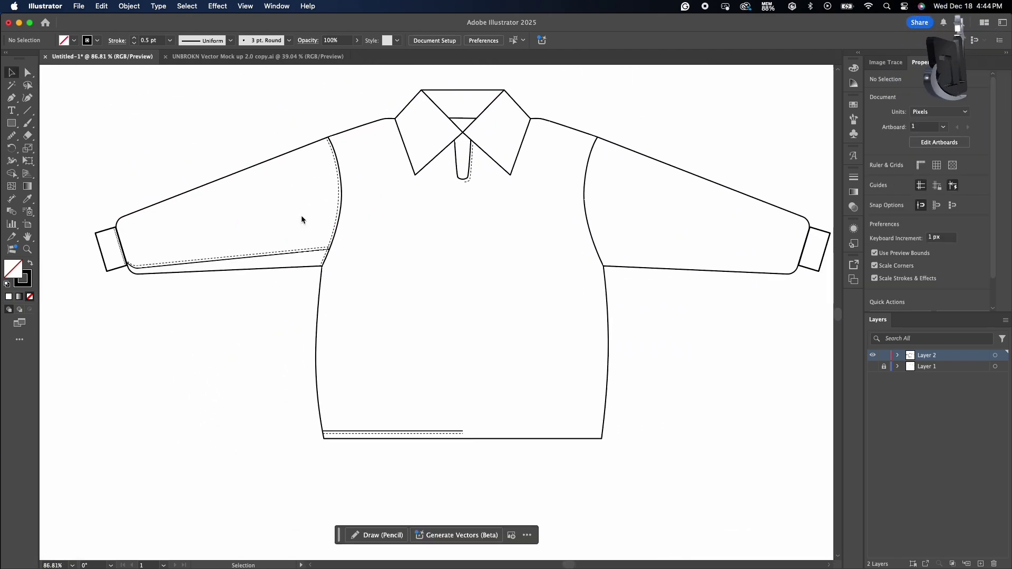
Step: Select the left armhole stitching, both underarm lines, both hem lines and the cuff stitch line, and group them
{"action": "left_click", "coordinate": [338, 213]}
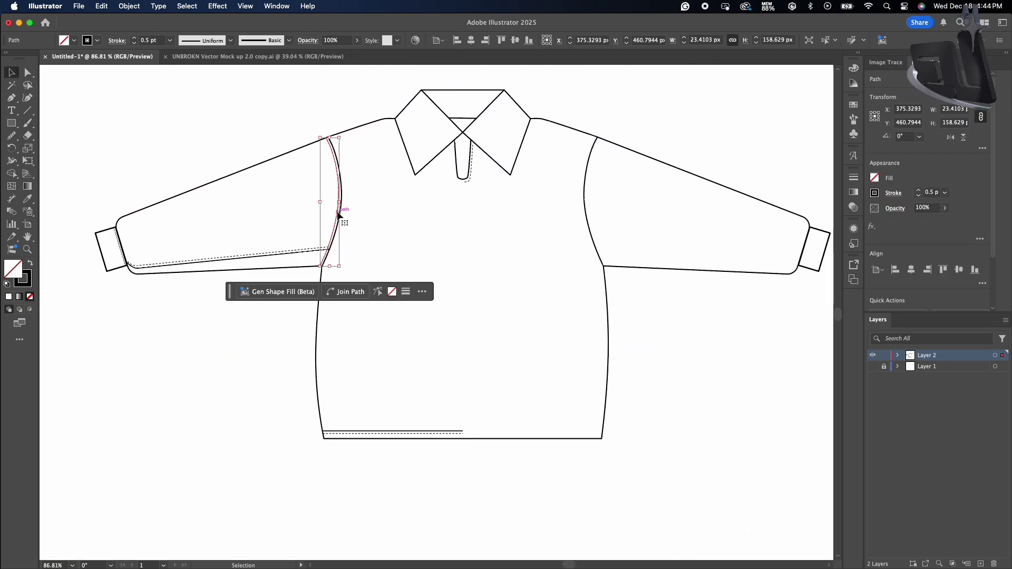
{"action": "left_click", "coordinate": [286, 251], "text": "shift"}
{"action": "scroll", "coordinate": [392, 425], "scroll_direction": "up", "scroll_amount": 5}
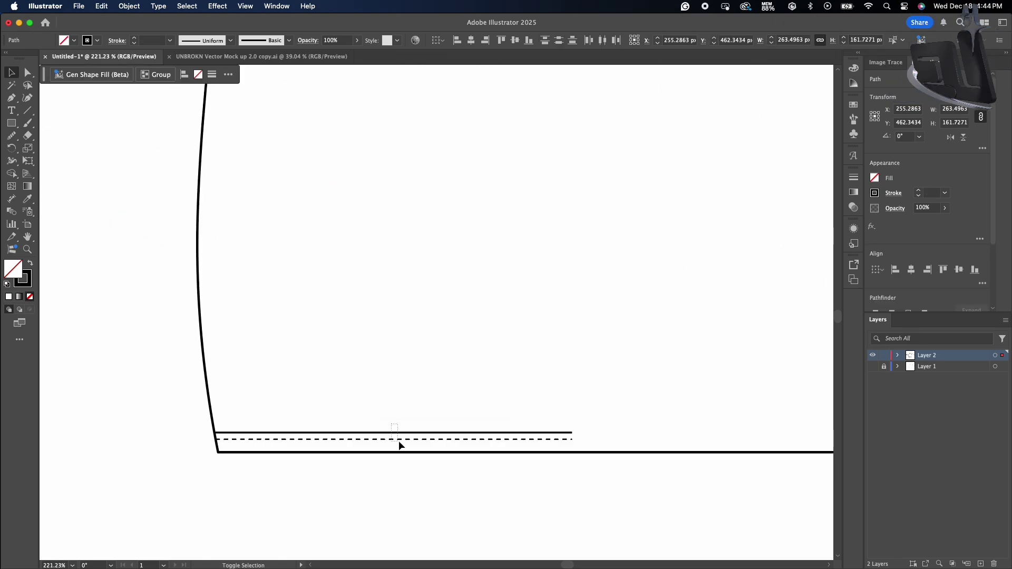
{"action": "left_click", "coordinate": [400, 442], "text": "shift"}
{"action": "scroll", "coordinate": [400, 442], "scroll_direction": "down", "scroll_amount": 5}
{"action": "scroll", "coordinate": [400, 442], "scroll_direction": "left", "scroll_amount": 4}
{"action": "scroll", "coordinate": [399, 441], "scroll_direction": "up", "scroll_amount": 5}
{"action": "left_click", "coordinate": [240, 227]}
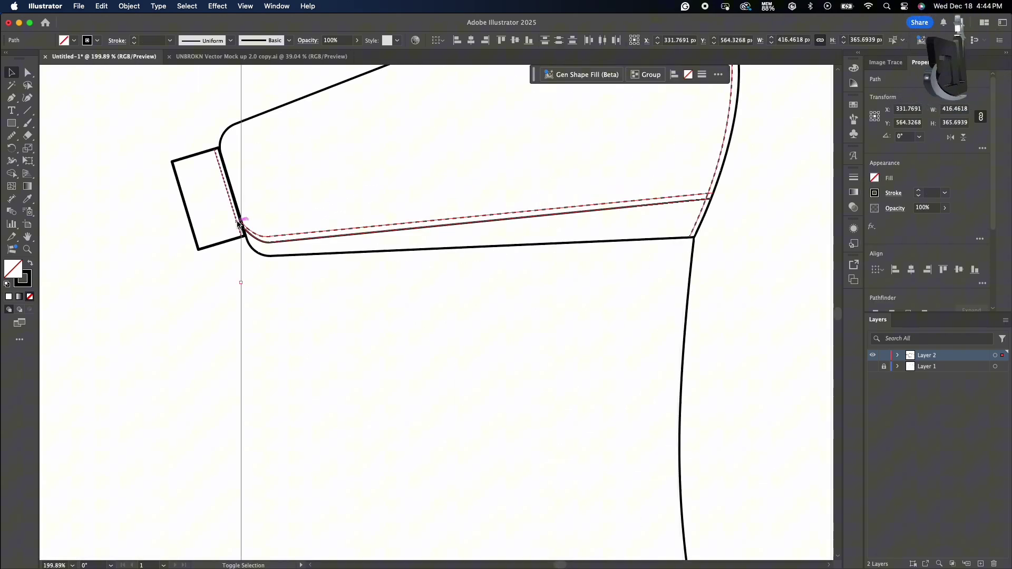
{"action": "scroll", "coordinate": [240, 228], "scroll_direction": "down", "scroll_amount": 5}
Step: Reflect a copy of the grouped seam lines across the vertical axis and align it with the right half of the shirt
{"action": "right_click", "coordinate": [267, 226]}
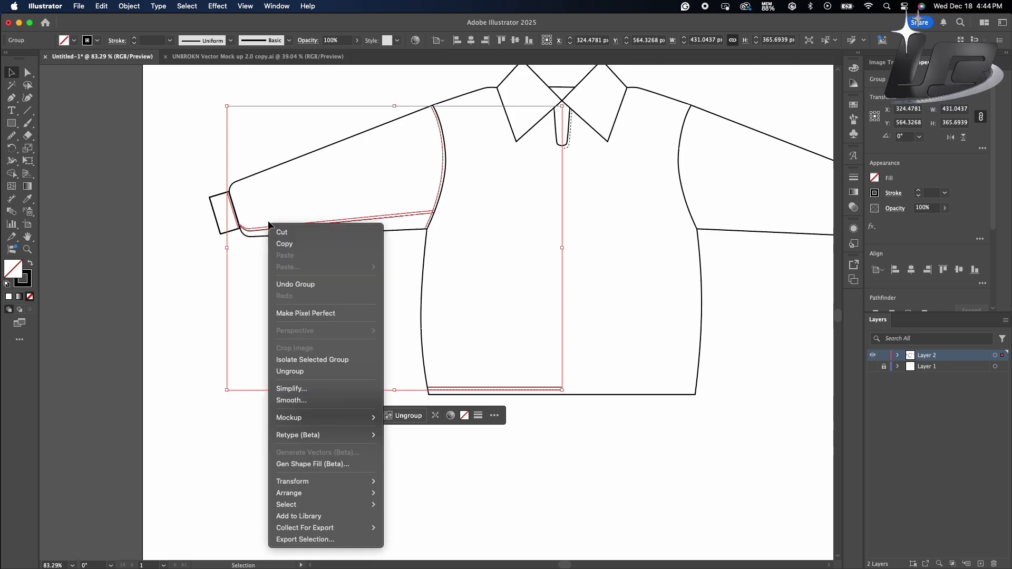
{"action": "mouse_move", "coordinate": [327, 489]}
{"action": "left_click", "coordinate": [411, 500]}
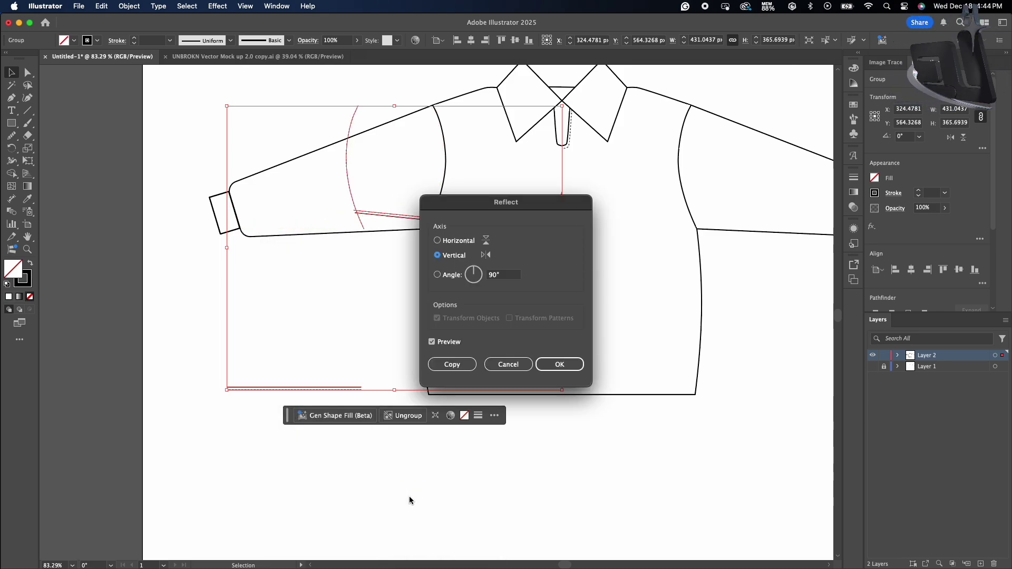
{"action": "left_click", "coordinate": [472, 363]}
{"action": "scroll", "coordinate": [436, 306], "scroll_direction": "down", "scroll_amount": 2}
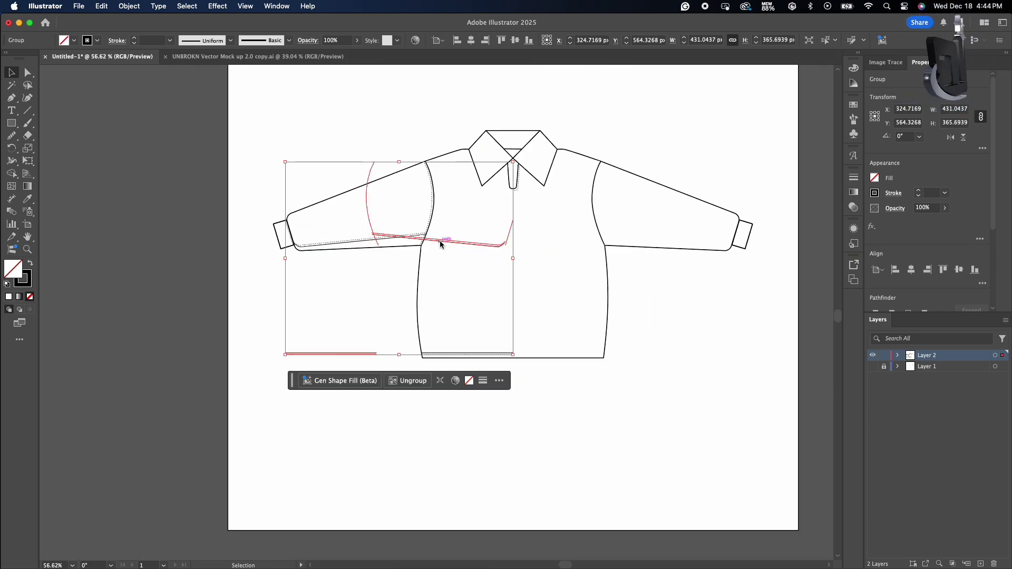
{"action": "left_click_drag", "start_coordinate": [440, 241], "coordinate": [635, 243]}
{"action": "scroll", "coordinate": [668, 235], "scroll_direction": "up", "scroll_amount": 3}
{"action": "scroll", "coordinate": [626, 335], "scroll_direction": "right", "scroll_amount": 1}
{"action": "scroll", "coordinate": [626, 335], "scroll_direction": "left", "scroll_amount": 2}
{"action": "scroll", "coordinate": [626, 335], "scroll_direction": "up", "scroll_amount": 1}
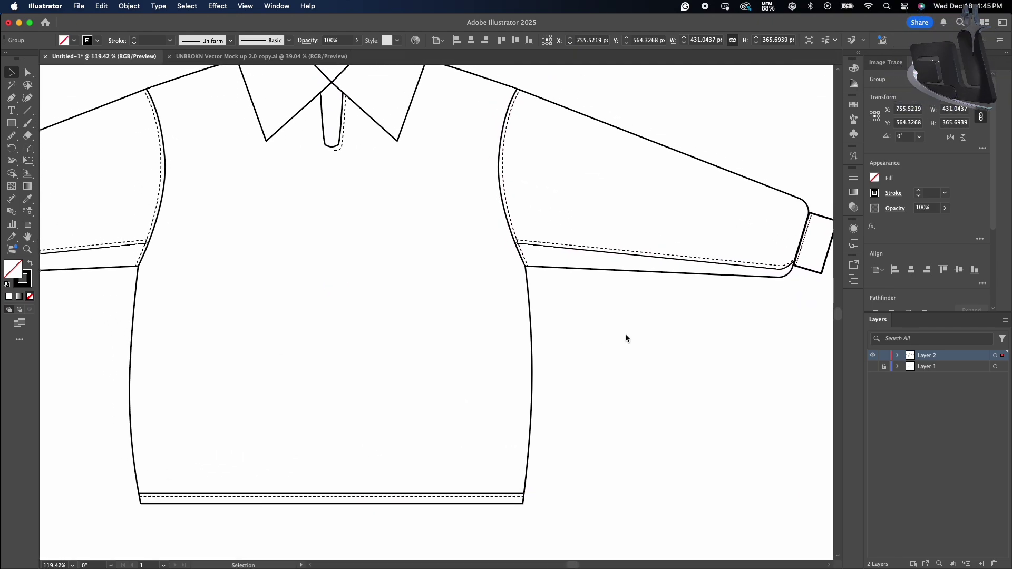
{"action": "left_click", "coordinate": [625, 334]}
{"action": "scroll", "coordinate": [625, 334], "scroll_direction": "down", "scroll_amount": 3}
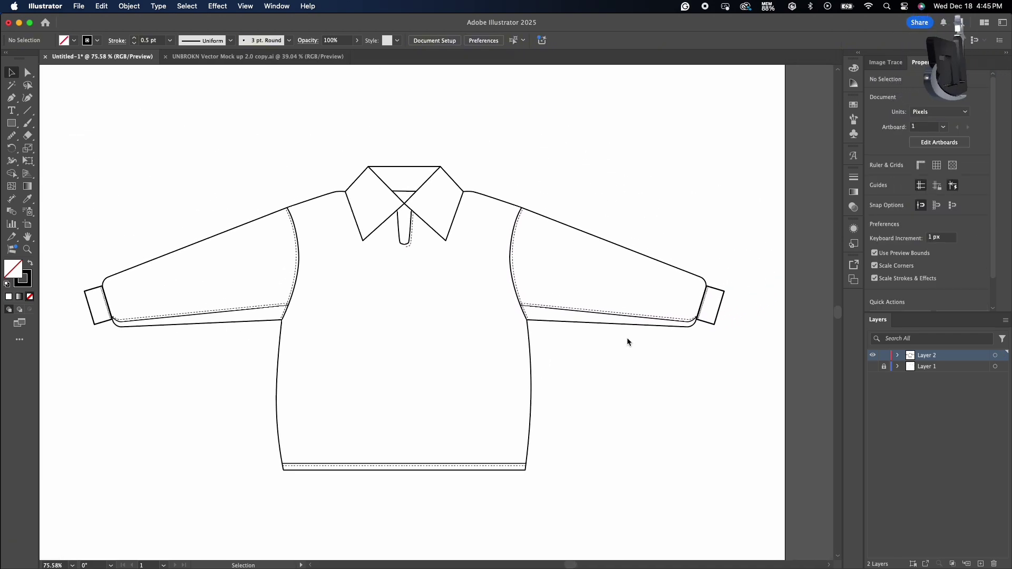
Step: Draw a square colour sample about 37 px wide above the left sleeve and fill it with the light orange swatch
{"action": "scroll", "coordinate": [418, 229], "scroll_direction": "up", "scroll_amount": 5}
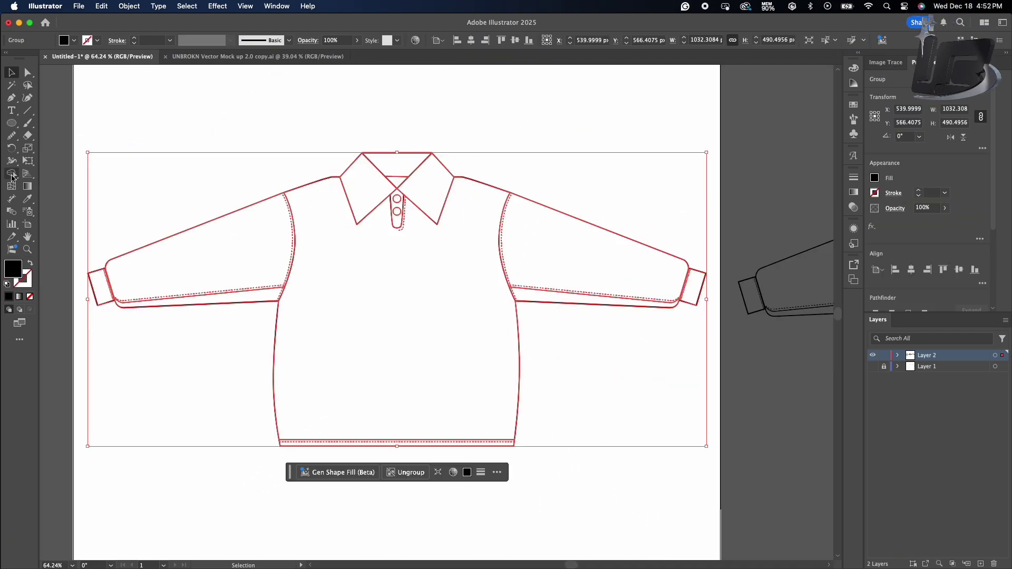
{"action": "left_click_drag", "start_coordinate": [12, 177], "coordinate": [58, 195]}
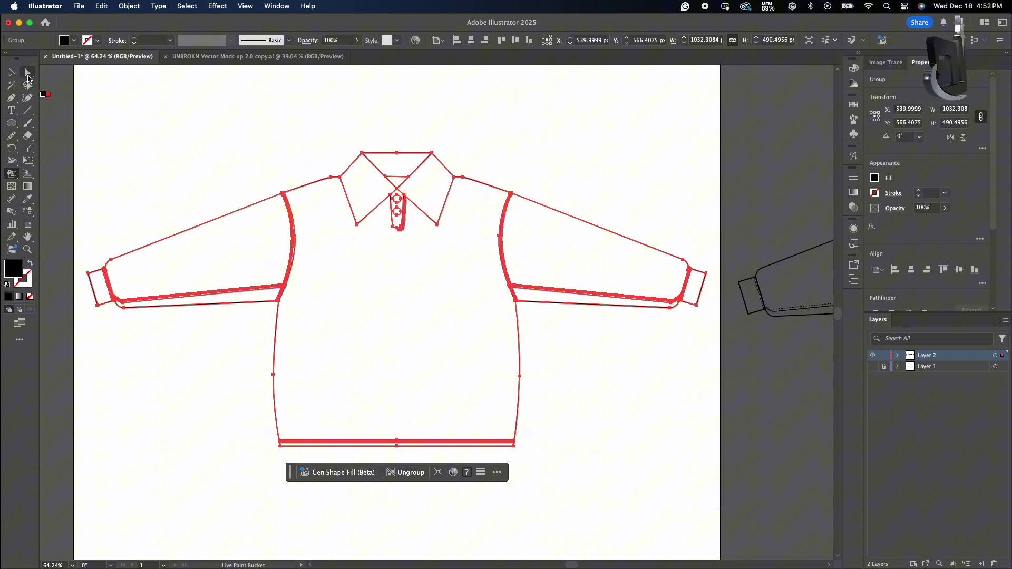
{"action": "key", "text": "super+shift+a"}
{"action": "mouse_move", "coordinate": [11, 123]}
{"action": "left_mouse_down"}
{"action": "mouse_move", "coordinate": [90, 129]}
{"action": "mouse_move", "coordinate": [127, 148]}
{"action": "left_mouse_up"}
{"action": "left_click", "coordinate": [875, 179]}
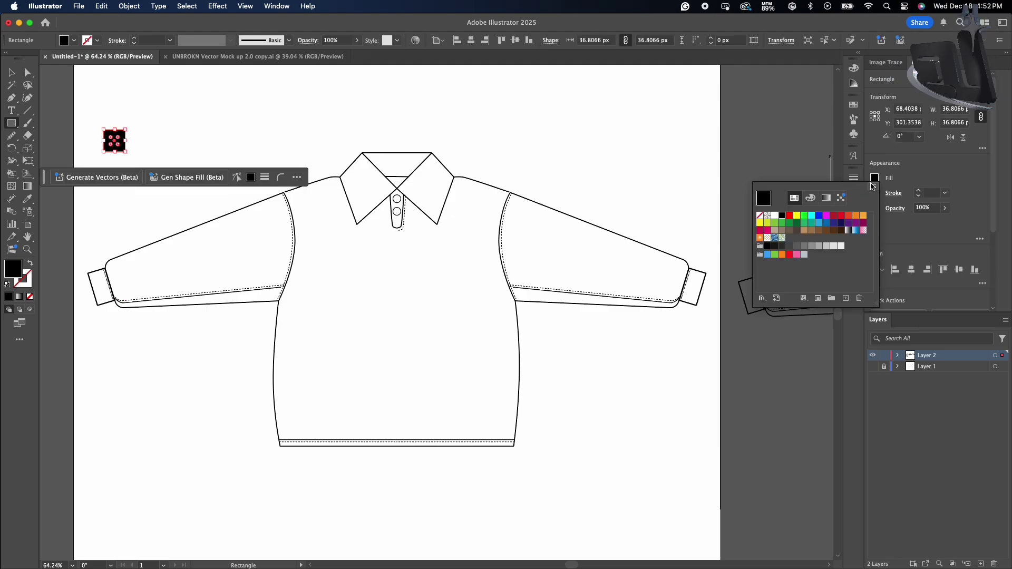
{"action": "left_click", "coordinate": [863, 216]}
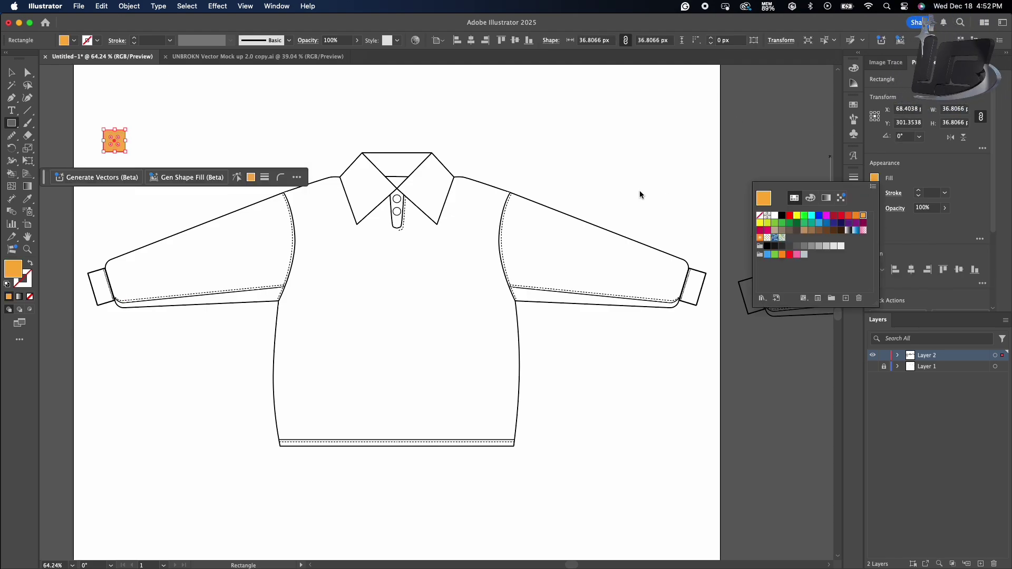
Step: Shift the sample square's fill to a golden yellow by adjusting the hue in the Color Picker, and deselect it
{"action": "left_click", "coordinate": [21, 276]}
{"action": "double_click", "coordinate": [21, 273]}
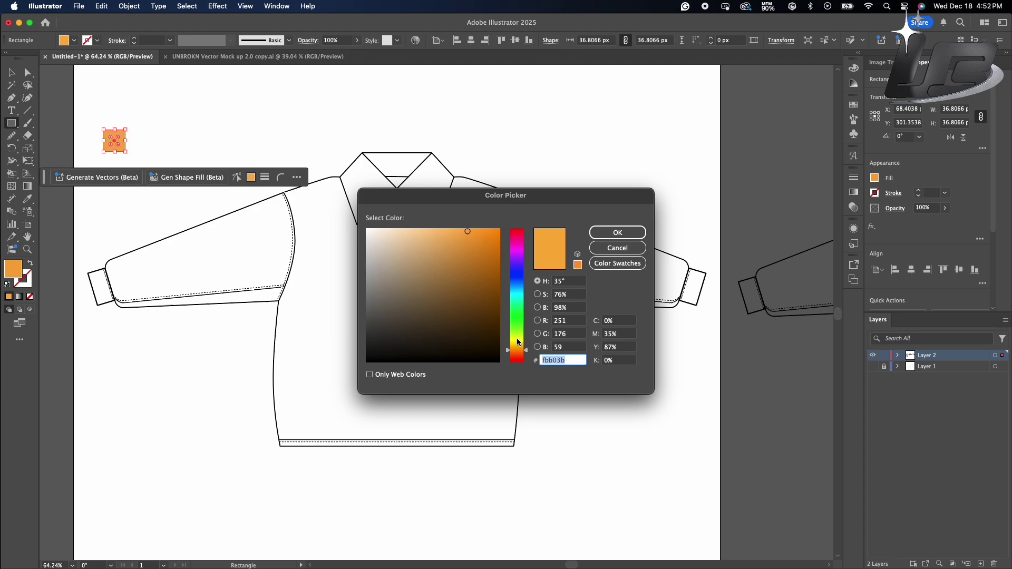
{"action": "left_click_drag", "start_coordinate": [519, 343], "coordinate": [519, 349]}
{"action": "left_click", "coordinate": [637, 232]}
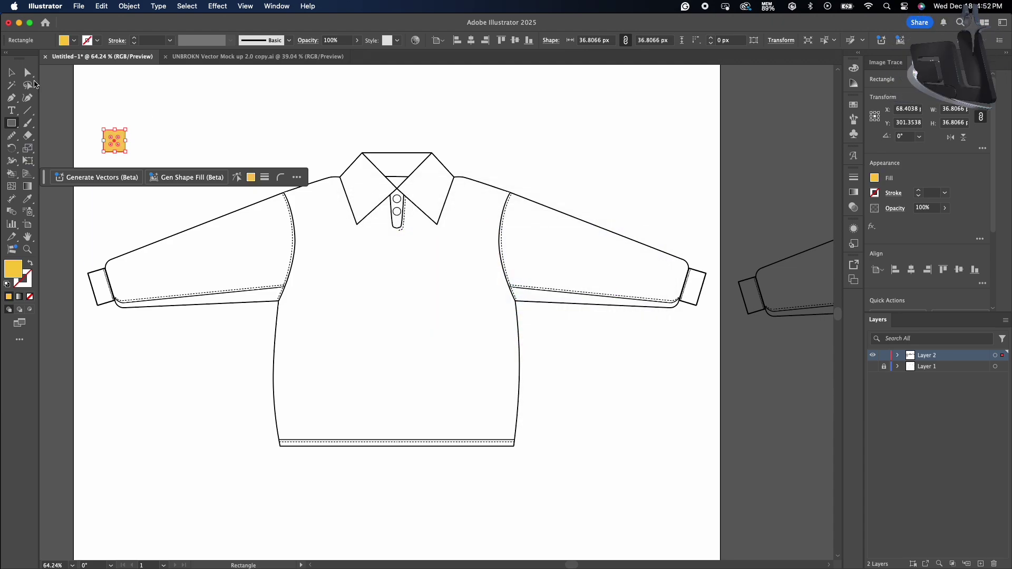
{"action": "left_click", "coordinate": [59, 85]}
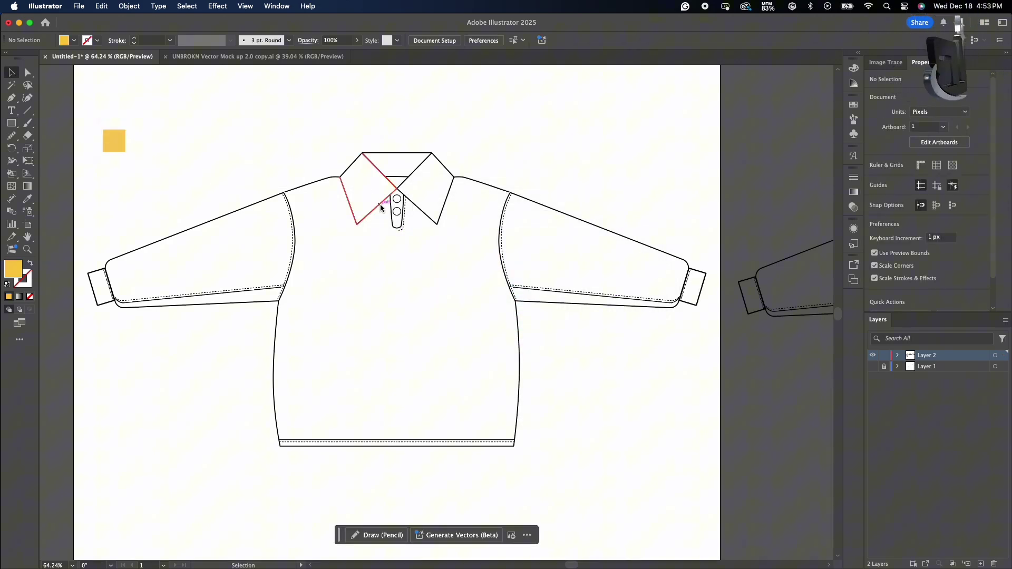
Step: Convert the shirt artwork into a Live Paint group and fill the body and left sleeve with the golden yellow
{"action": "left_click", "coordinate": [267, 199]}
{"action": "key", "text": "k"}
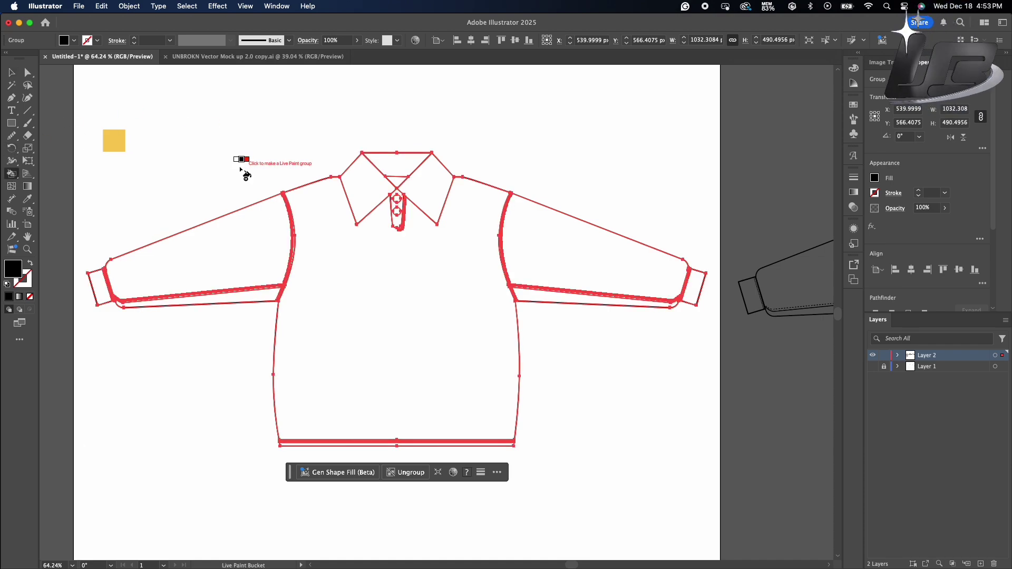
{"action": "left_click", "coordinate": [378, 296]}
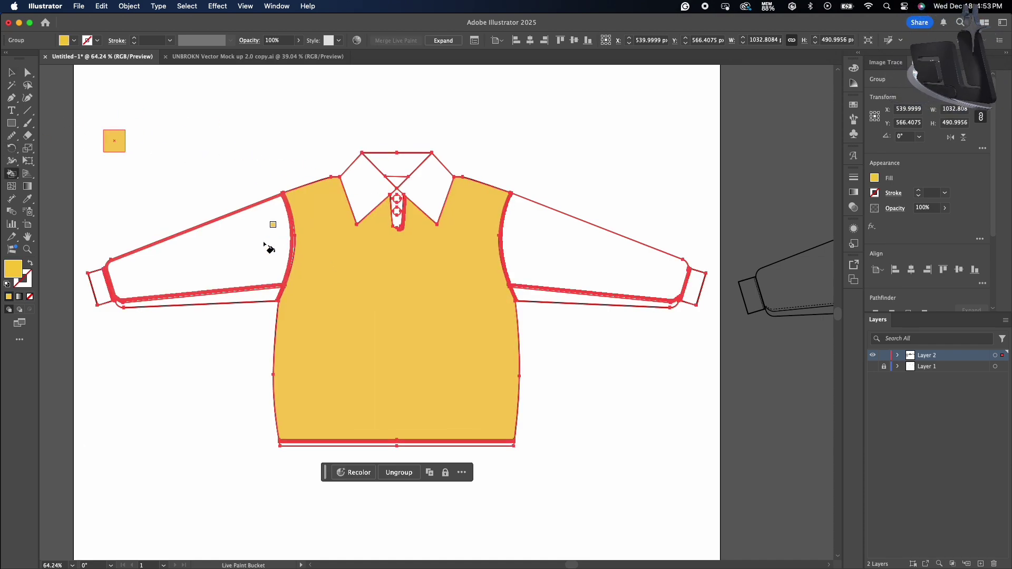
{"action": "left_click", "coordinate": [266, 246]}
{"action": "scroll", "coordinate": [298, 258], "scroll_direction": "up", "scroll_amount": 5}
{"action": "scroll", "coordinate": [264, 232], "scroll_direction": "down", "scroll_amount": 5}
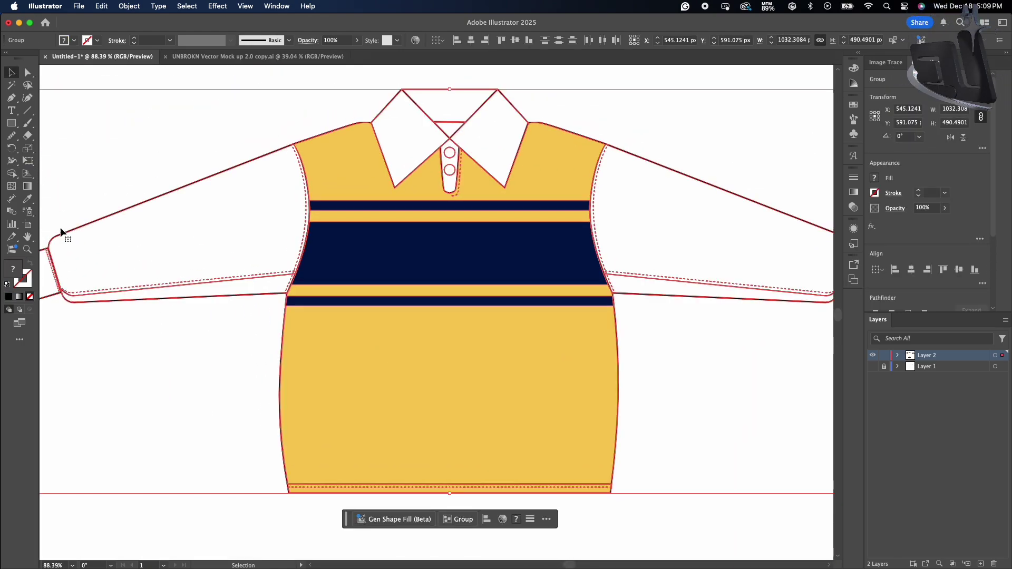
Step: Make the striped shirt a Live Paint group and fill both sleeves and the right underarm panel with golden yellow
{"action": "left_click", "coordinate": [12, 173]}
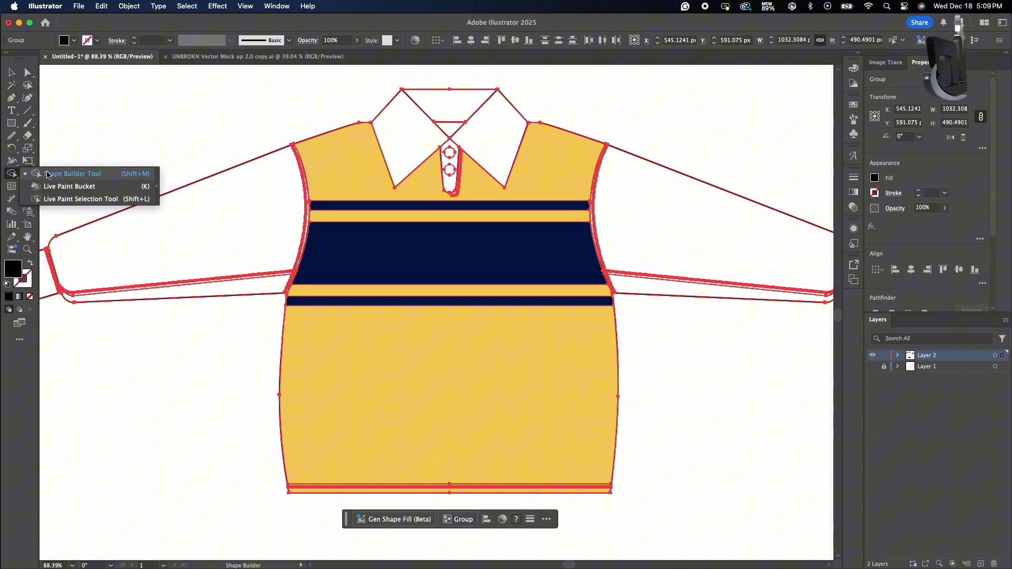
{"action": "left_click", "coordinate": [87, 185]}
{"action": "scroll", "coordinate": [149, 188], "scroll_direction": "down", "scroll_amount": 5}
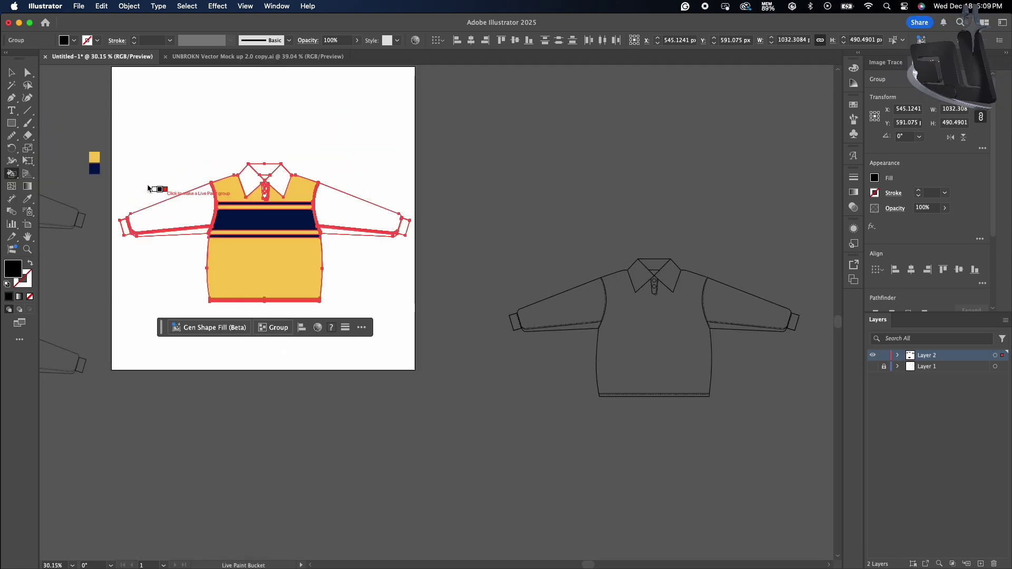
{"action": "left_click", "coordinate": [189, 223]}
{"action": "scroll", "coordinate": [328, 216], "scroll_direction": "up", "scroll_amount": 4}
{"action": "left_click", "coordinate": [328, 215]}
{"action": "left_click", "coordinate": [337, 249]}
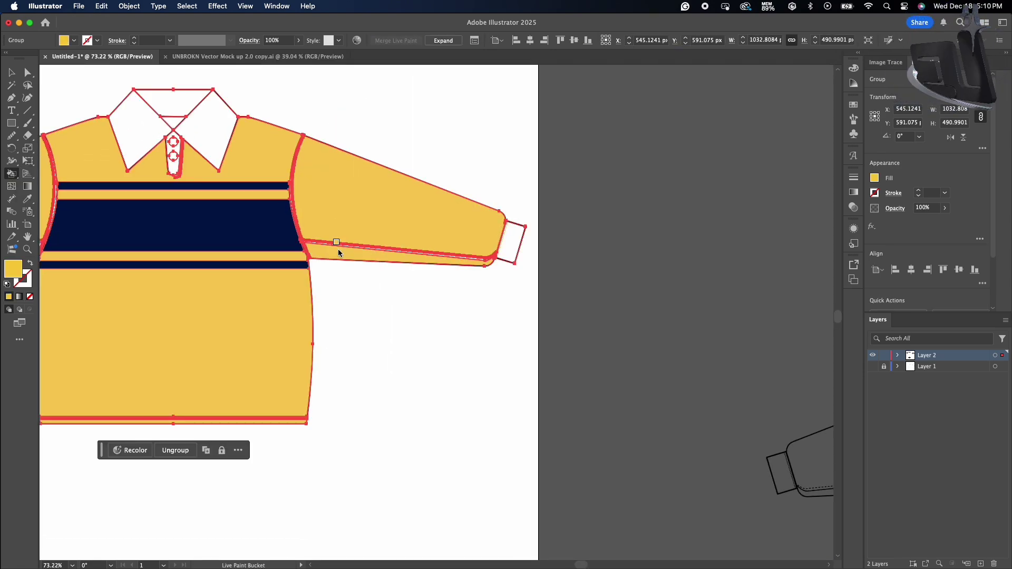
Step: Fill the unpainted strips beside the right sleeve's stitching and the left underarm panel with golden yellow
{"action": "scroll", "coordinate": [337, 250], "scroll_direction": "up", "scroll_amount": 9}
{"action": "left_click", "coordinate": [355, 225]}
{"action": "scroll", "coordinate": [355, 224], "scroll_direction": "up", "scroll_amount": 3}
{"action": "scroll", "coordinate": [356, 224], "scroll_direction": "left", "scroll_amount": 4}
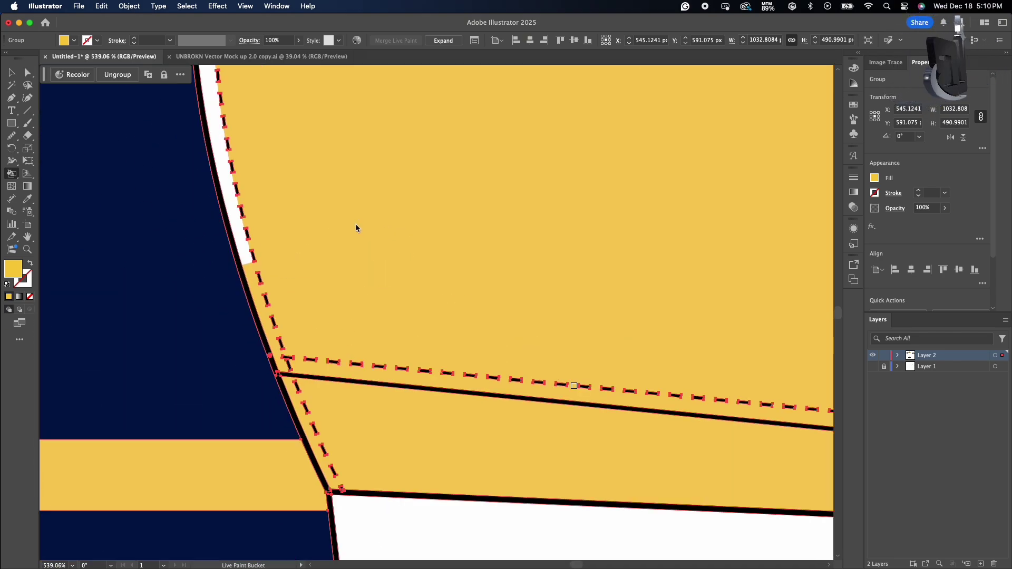
{"action": "scroll", "coordinate": [248, 260], "scroll_direction": "down", "scroll_amount": 8}
{"action": "scroll", "coordinate": [245, 258], "scroll_direction": "up", "scroll_amount": 4}
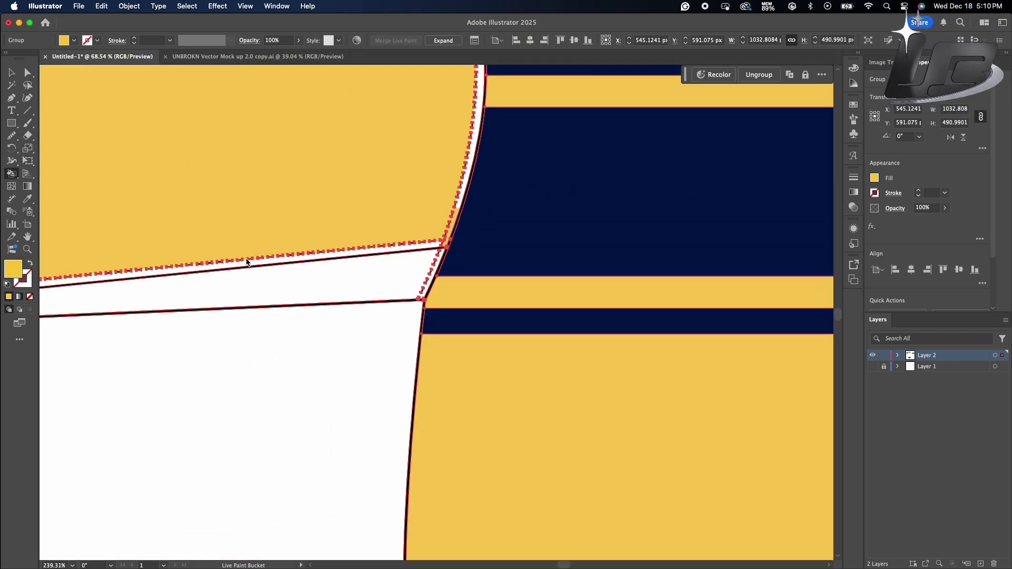
{"action": "left_click", "coordinate": [248, 264]}
{"action": "scroll", "coordinate": [481, 151], "scroll_direction": "down", "scroll_amount": 4}
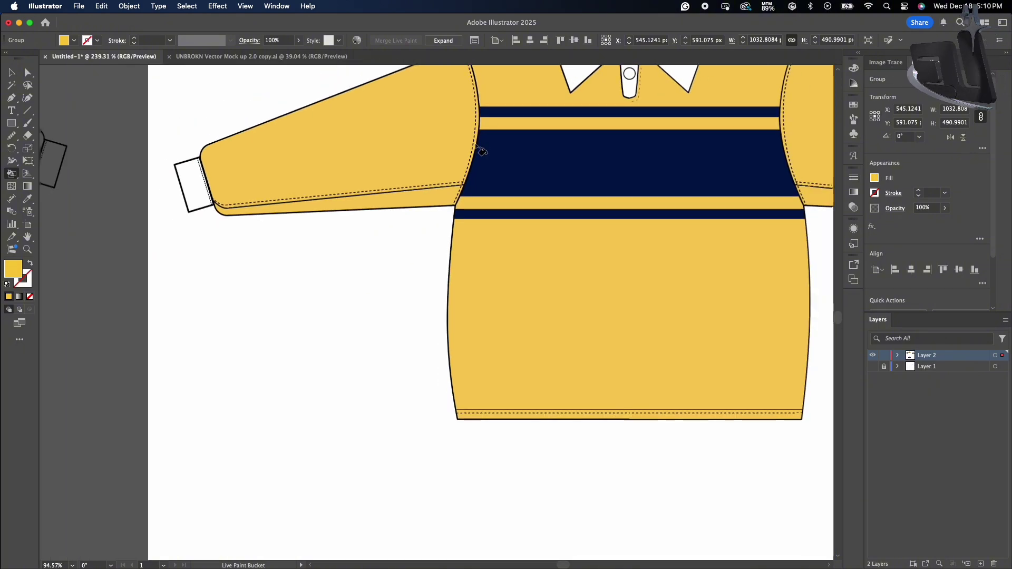
Step: Fill the left and right cuffs with golden yellow using the Live Paint Bucket
{"action": "scroll", "coordinate": [424, 225], "scroll_direction": "up", "scroll_amount": 3}
{"action": "scroll", "coordinate": [423, 224], "scroll_direction": "left", "scroll_amount": 4}
{"action": "left_click", "coordinate": [282, 220]}
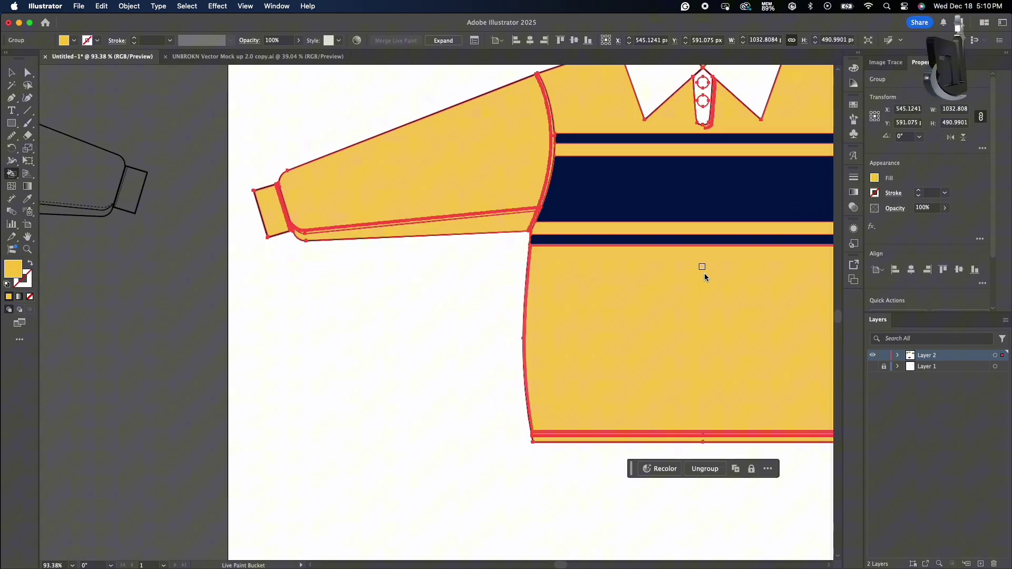
{"action": "scroll", "coordinate": [704, 273], "scroll_direction": "right", "scroll_amount": 7}
{"action": "scroll", "coordinate": [704, 274], "scroll_direction": "up", "scroll_amount": 2}
{"action": "left_click", "coordinate": [758, 293]}
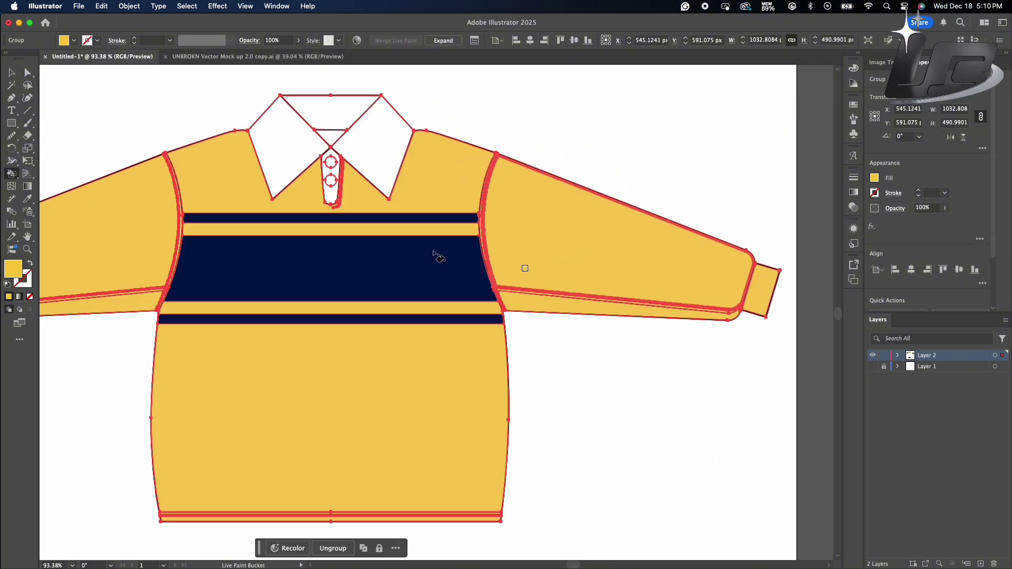
Step: Sample the chest stripe's navy with the Live Paint Bucket and fill both cuffs with it
{"action": "left_click", "coordinate": [340, 244], "text": "alt"}
{"action": "left_click", "coordinate": [768, 293]}
{"action": "scroll", "coordinate": [223, 348], "scroll_direction": "left", "scroll_amount": 6}
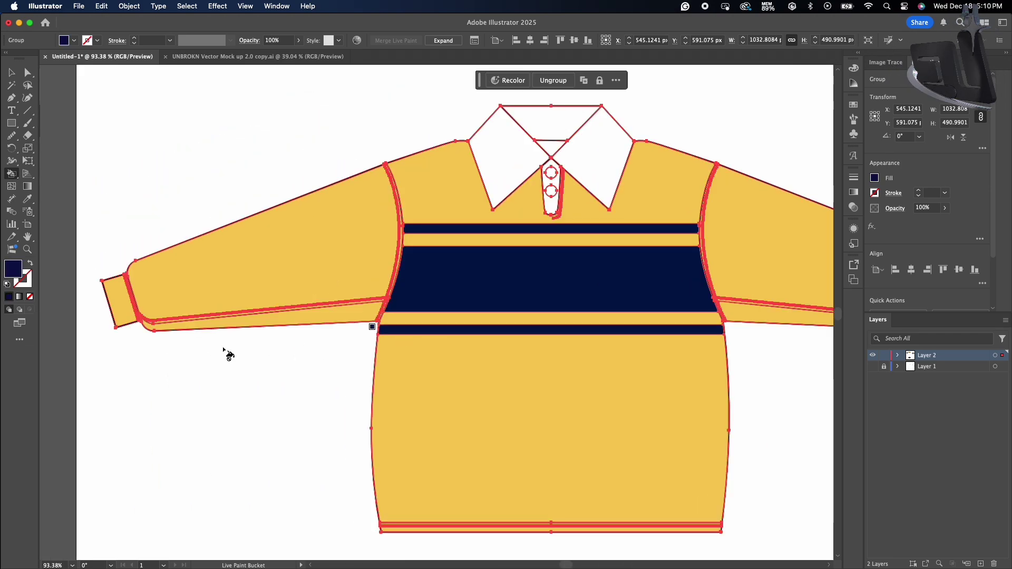
{"action": "left_click", "coordinate": [13, 71]}
{"action": "left_click", "coordinate": [229, 145]}
Step: Fill the button placket with navy and the inner neck area behind the collar with golden yellow using Live Paint
{"action": "scroll", "coordinate": [429, 242], "scroll_direction": "right", "scroll_amount": 4}
{"action": "scroll", "coordinate": [429, 242], "scroll_direction": "up", "scroll_amount": 1}
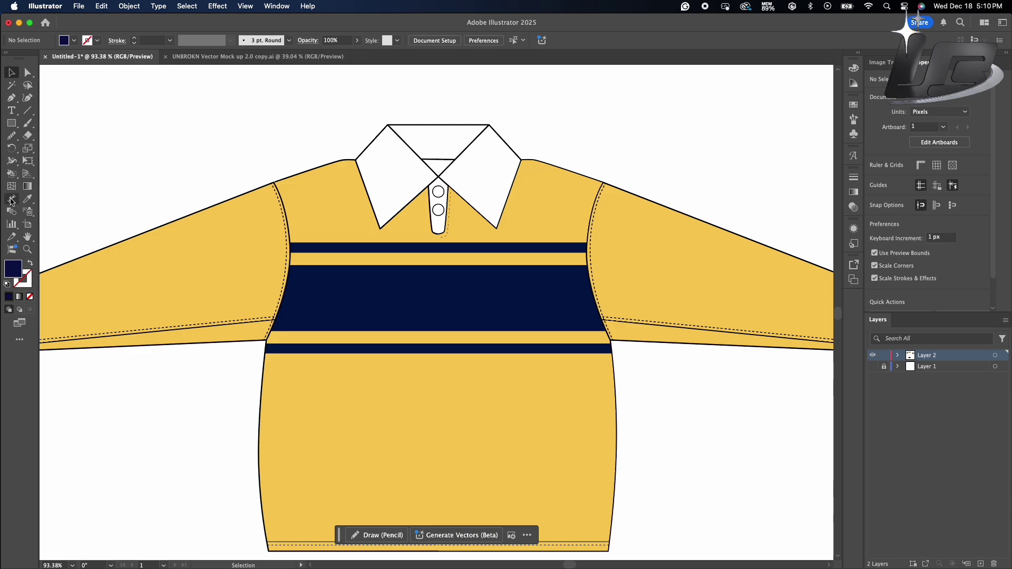
{"action": "left_click", "coordinate": [11, 173]}
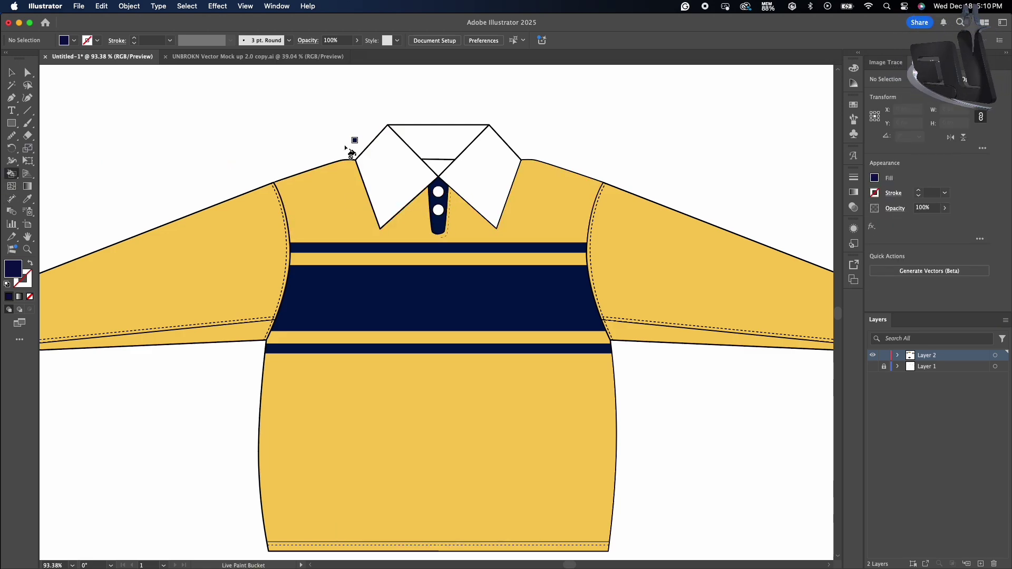
{"action": "left_click", "coordinate": [387, 209], "text": "alt"}
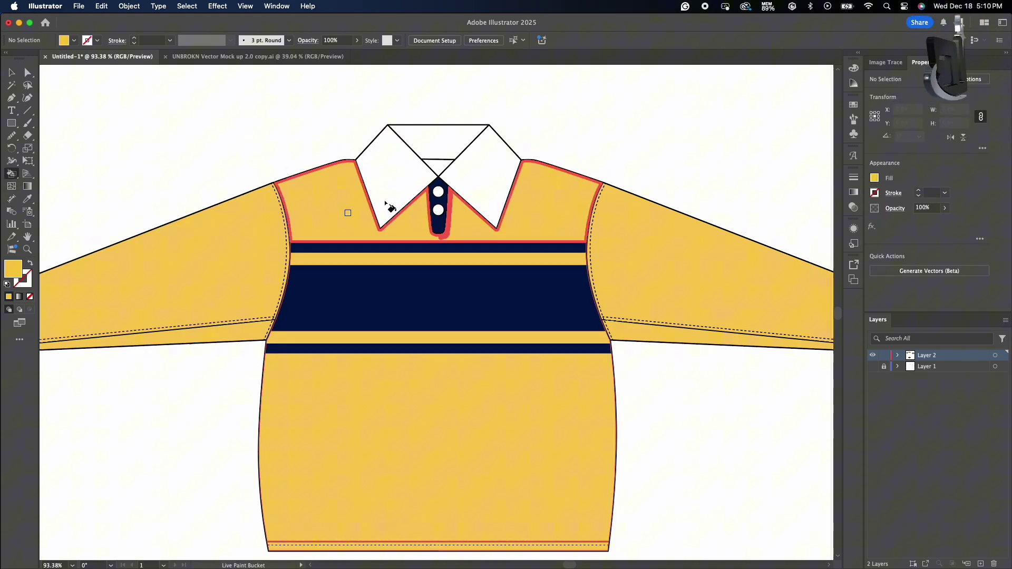
{"action": "left_click", "coordinate": [440, 167]}
{"action": "key", "text": "v"}
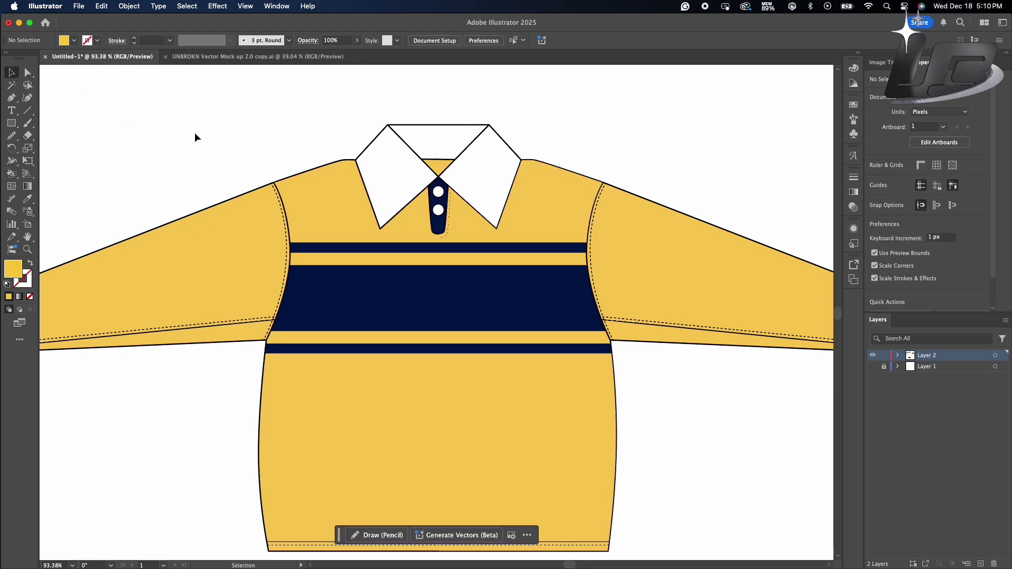
Step: Place the small yellow logo, about 72 px wide, at the right end of the wide navy chest stripe
{"action": "key", "text": "ctrl+0"}
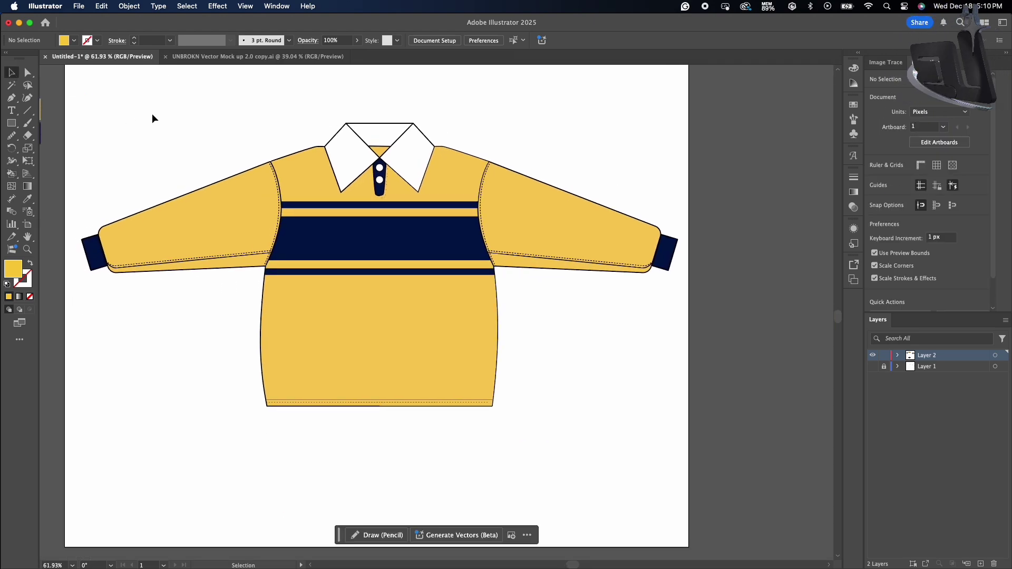
{"action": "left_click", "coordinate": [27, 73]}
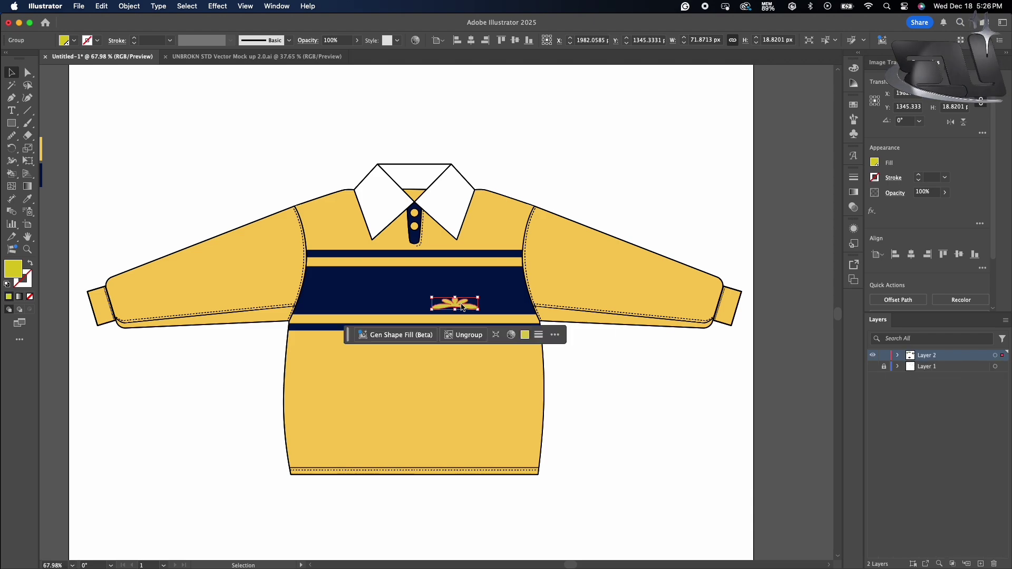
{"action": "left_click_drag", "start_coordinate": [466, 290], "coordinate": [497, 283]}
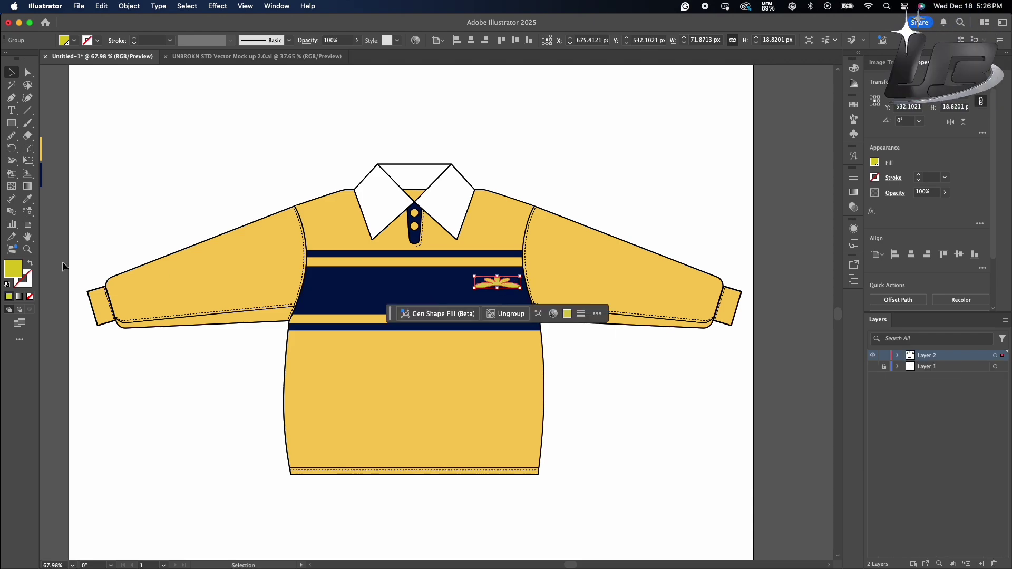
{"action": "left_click", "coordinate": [153, 269]}
{"action": "left_click", "coordinate": [465, 137]}
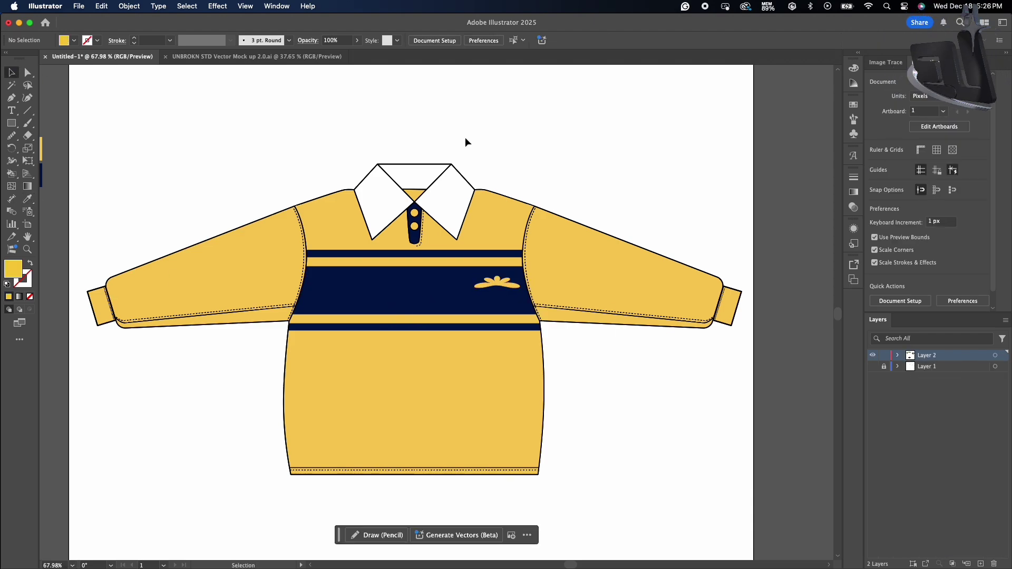
Step: Select the complete front shirt artwork and move it up into the upper part of the artboard
{"action": "scroll", "coordinate": [609, 207], "scroll_direction": "down", "scroll_amount": 3}
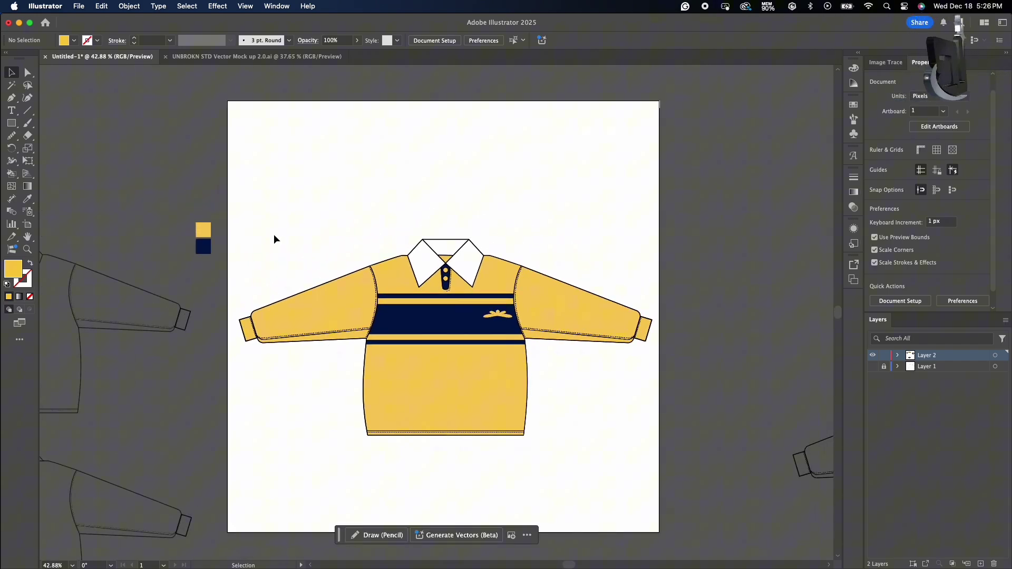
{"action": "left_click_drag", "start_coordinate": [270, 261], "coordinate": [675, 465]}
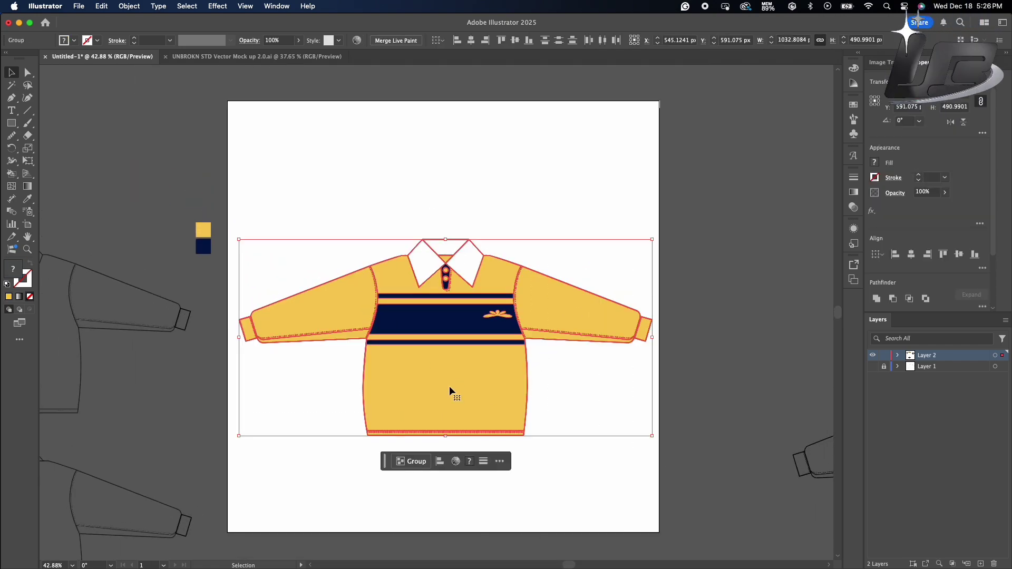
{"action": "left_click_drag", "start_coordinate": [450, 390], "coordinate": [452, 323]}
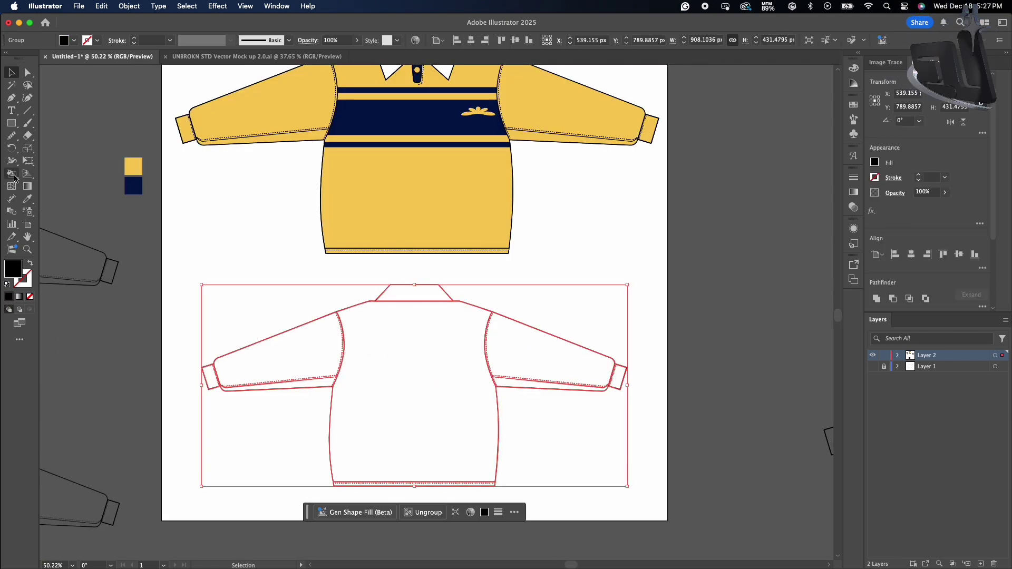
Step: Make the back-view shirt a Live Paint group and fill both sleeves, the right underarm panel and the right cuff with golden yellow
{"action": "left_click", "coordinate": [14, 178]}
{"action": "left_click", "coordinate": [69, 186]}
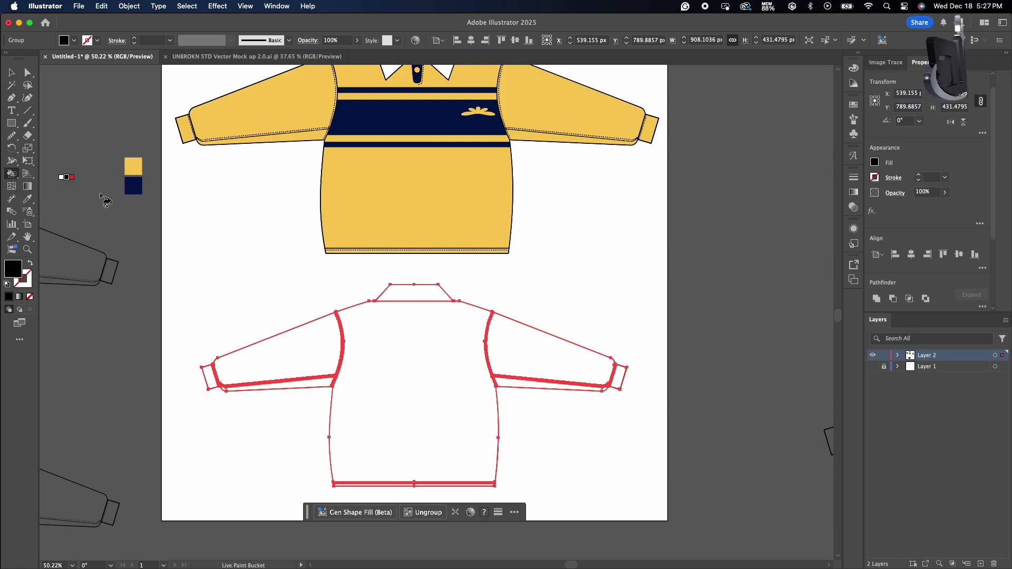
{"action": "left_click", "coordinate": [349, 211], "text": "alt"}
{"action": "left_click", "coordinate": [317, 350]}
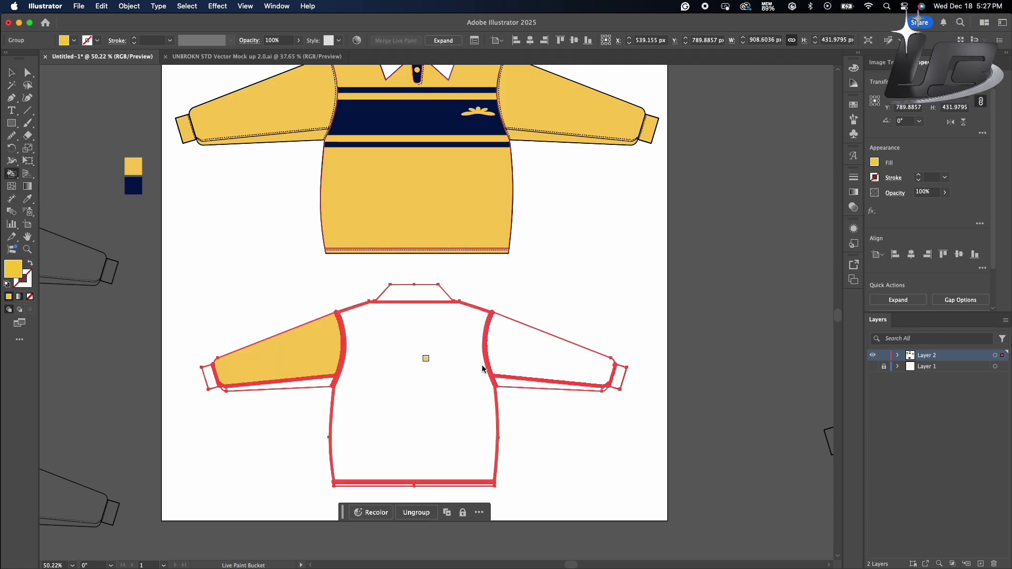
{"action": "left_click", "coordinate": [514, 350]}
{"action": "scroll", "coordinate": [514, 349], "scroll_direction": "up", "scroll_amount": 3}
{"action": "left_click", "coordinate": [514, 420]}
{"action": "left_click", "coordinate": [737, 412]}
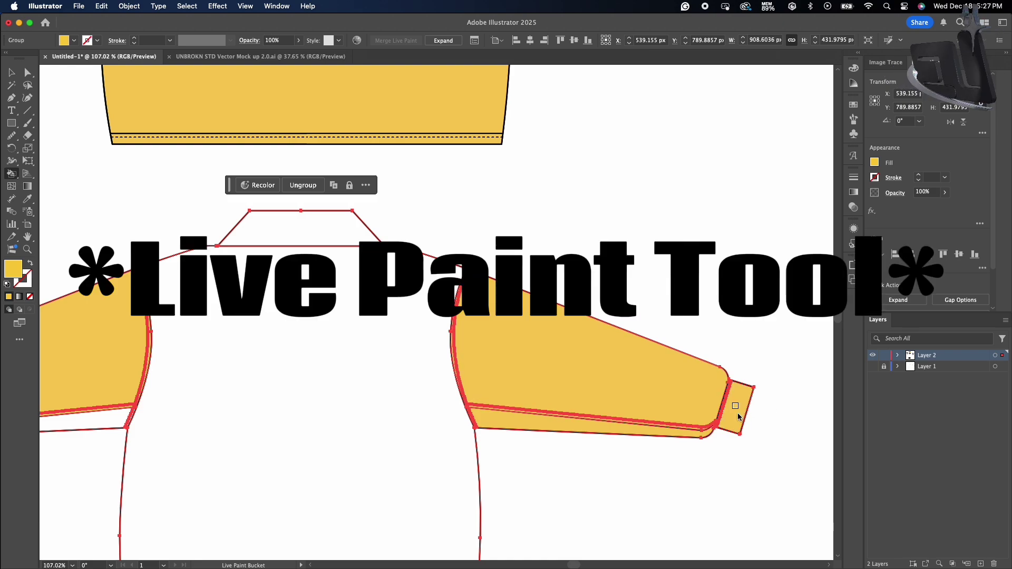
Step: Fill the back shirt's body, left underarm panel and left cuff with golden yellow
{"action": "scroll", "coordinate": [737, 412], "scroll_direction": "left", "scroll_amount": 5}
{"action": "scroll", "coordinate": [448, 373], "scroll_direction": "down", "scroll_amount": 1}
{"action": "left_click", "coordinate": [420, 373]}
{"action": "left_click", "coordinate": [335, 355]}
{"action": "scroll", "coordinate": [334, 356], "scroll_direction": "up", "scroll_amount": 2}
{"action": "scroll", "coordinate": [332, 352], "scroll_direction": "down", "scroll_amount": 3}
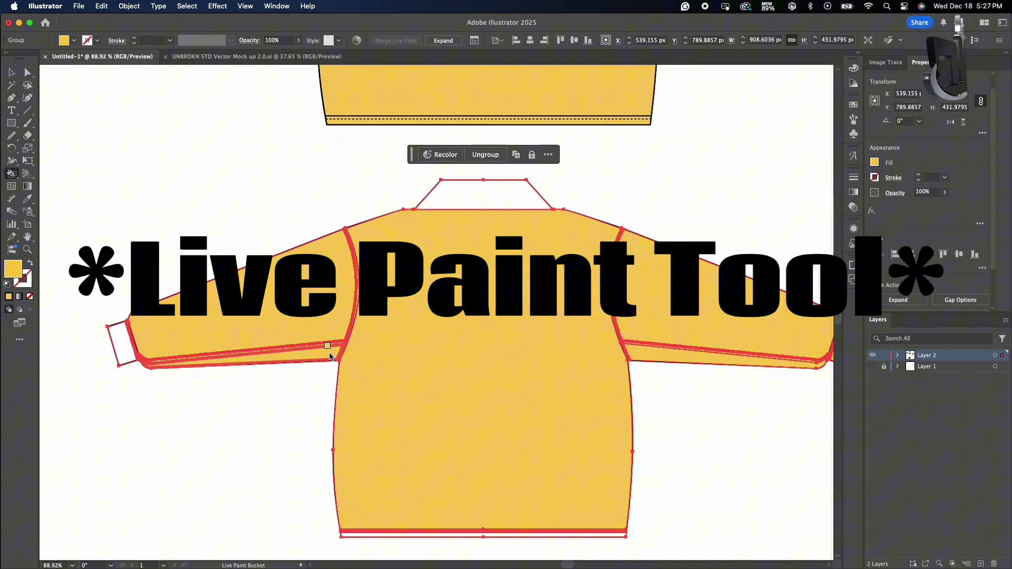
{"action": "scroll", "coordinate": [324, 349], "scroll_direction": "left", "scroll_amount": 2}
{"action": "left_click", "coordinate": [158, 342]}
Step: Fill the hem strips below and above the back shirt's bottom stitching with golden yellow
{"action": "scroll", "coordinate": [483, 369], "scroll_direction": "down", "scroll_amount": 4}
{"action": "scroll", "coordinate": [495, 474], "scroll_direction": "up", "scroll_amount": 5}
{"action": "left_click", "coordinate": [488, 285]}
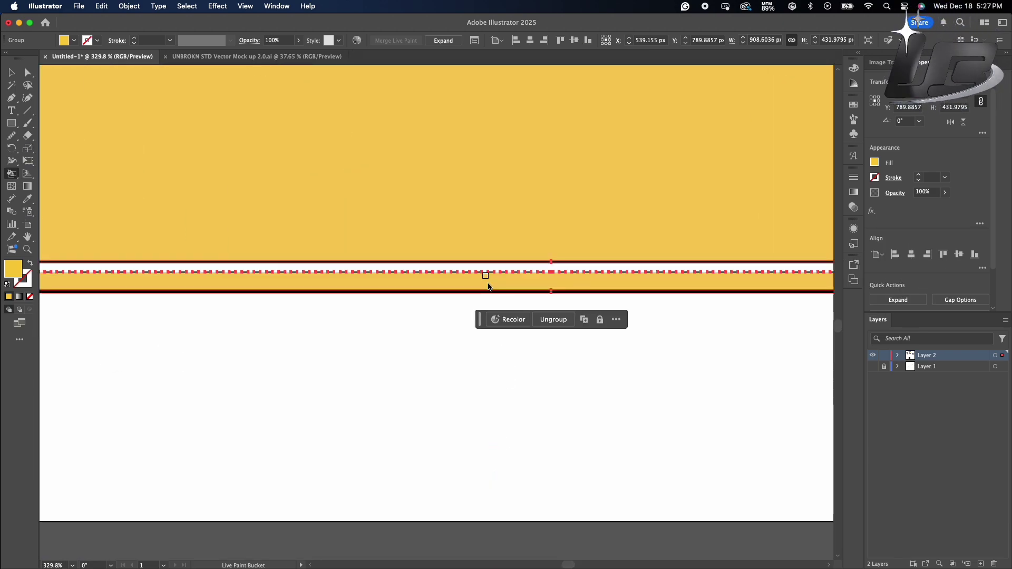
{"action": "left_click", "coordinate": [487, 266]}
Step: Paste a copy of the navy stripes and align it across the back shirt's chest between the sleeve seams
{"action": "scroll", "coordinate": [488, 265], "scroll_direction": "down", "scroll_amount": 8}
{"action": "scroll", "coordinate": [488, 265], "scroll_direction": "up", "scroll_amount": 3}
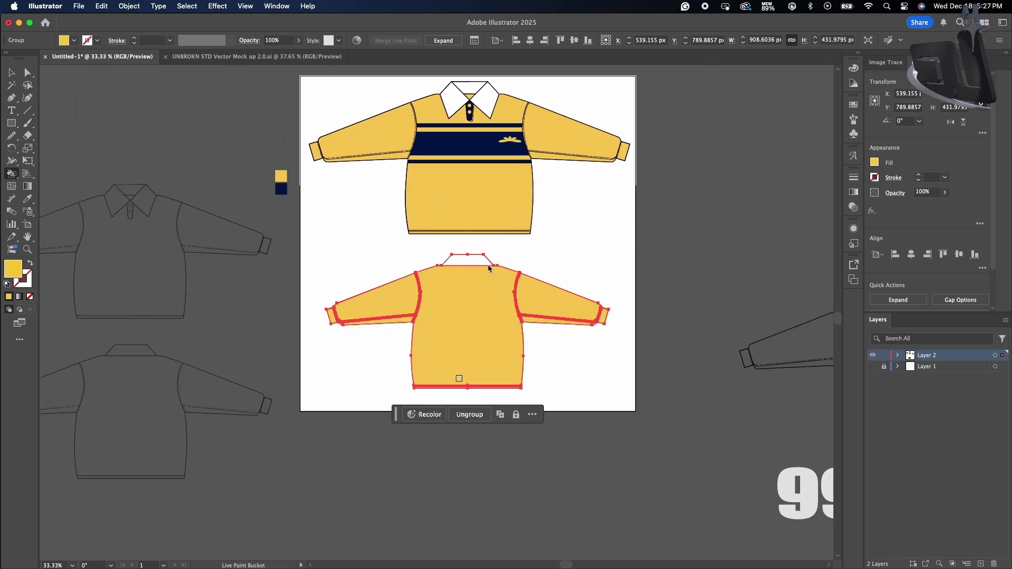
{"action": "scroll", "coordinate": [489, 266], "scroll_direction": "up", "scroll_amount": 10}
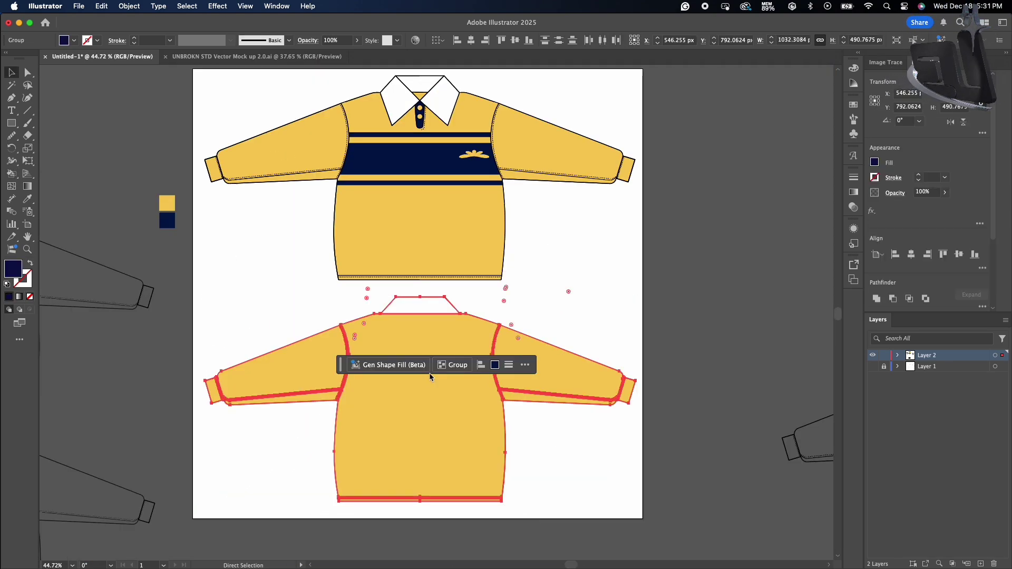
{"action": "key", "text": "ctrl+v"}
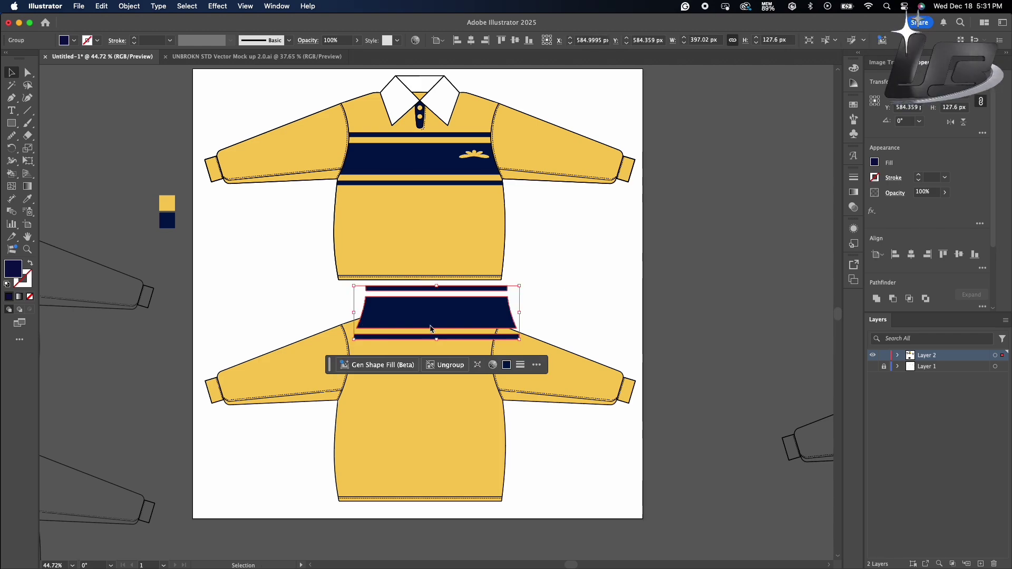
{"action": "scroll", "coordinate": [431, 334], "scroll_direction": "up", "scroll_amount": 1}
{"action": "left_click_drag", "start_coordinate": [435, 314], "coordinate": [413, 370]}
{"action": "scroll", "coordinate": [412, 370], "scroll_direction": "up", "scroll_amount": 3}
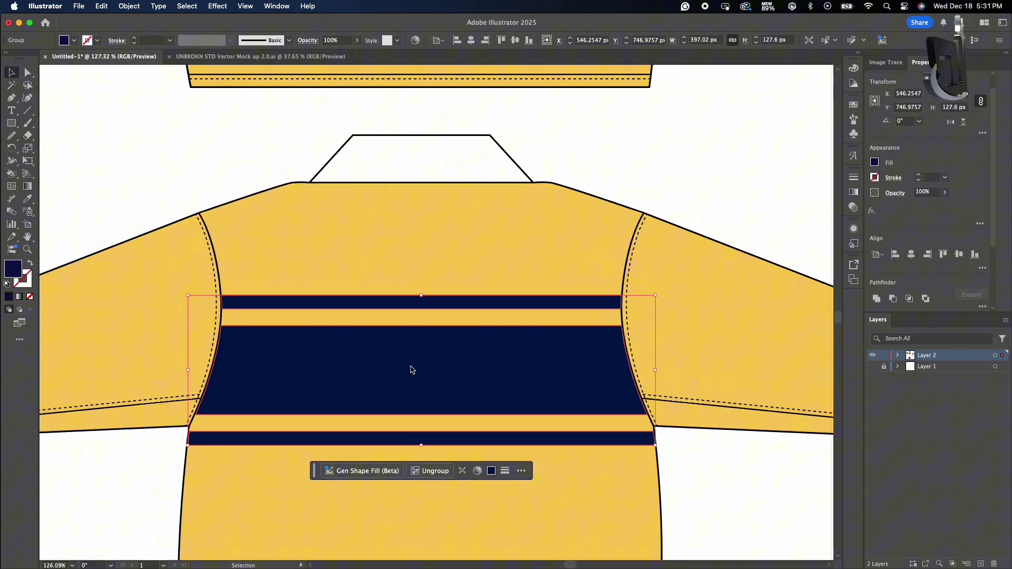
{"action": "scroll", "coordinate": [412, 370], "scroll_direction": "down", "scroll_amount": 4}
{"action": "left_click", "coordinate": [513, 299]}
{"action": "scroll", "coordinate": [513, 299], "scroll_direction": "down", "scroll_amount": 2}
Step: Copy the 99 numerals onto the back shirt in front of all artwork, and stretch them to about 224 px high over the stripes
{"action": "left_click", "coordinate": [818, 493]}
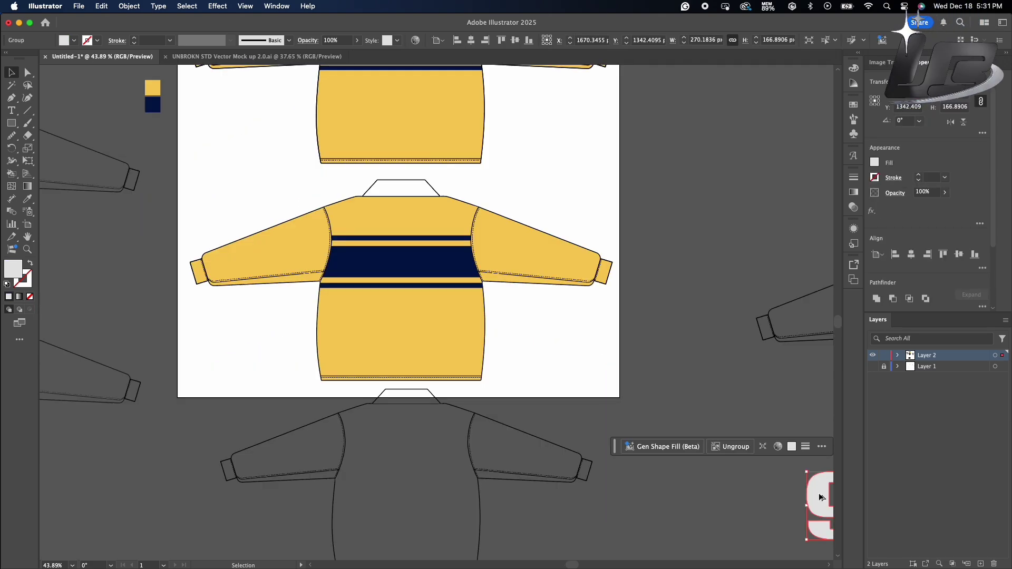
{"action": "left_click_drag", "start_coordinate": [817, 493], "coordinate": [362, 314]}
{"action": "right_click", "coordinate": [361, 313]}
{"action": "mouse_move", "coordinate": [406, 511]}
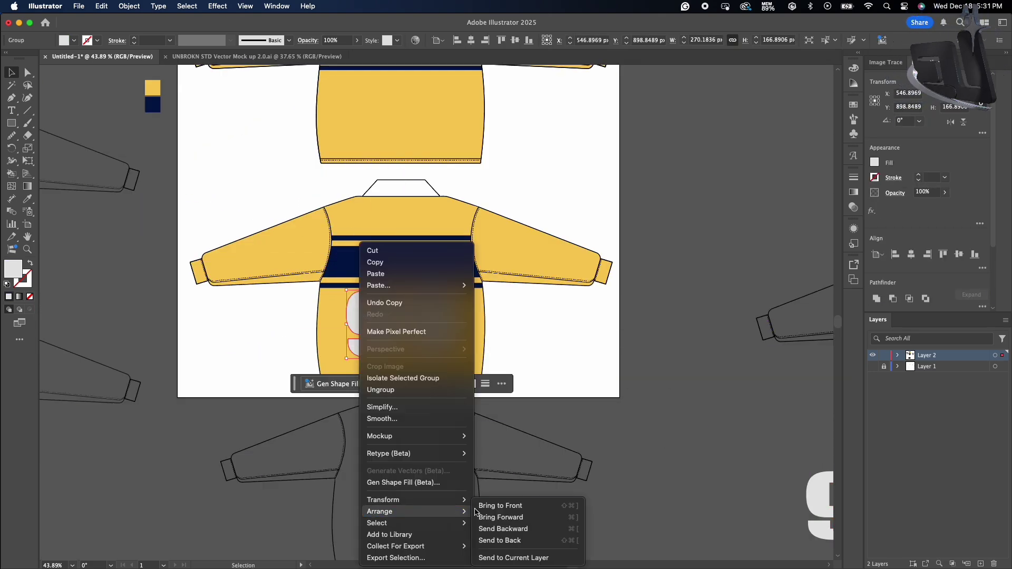
{"action": "left_click", "coordinate": [491, 506]}
{"action": "left_click_drag", "start_coordinate": [410, 349], "coordinate": [398, 322]}
{"action": "left_click_drag", "start_coordinate": [431, 281], "coordinate": [433, 283]}
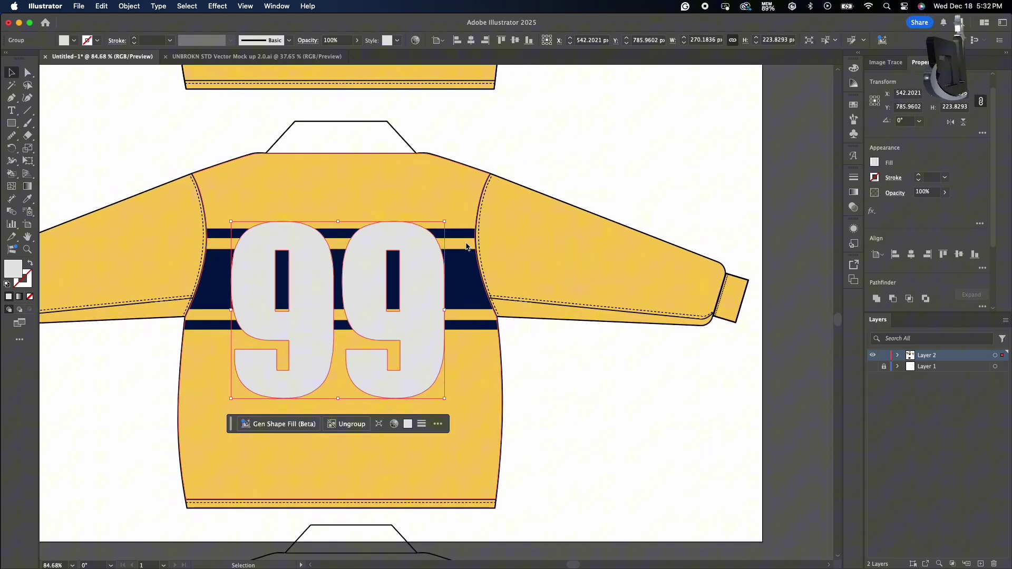
Step: Give the 99 numerals a golden yellow stroke sampled from the shirt body
{"action": "left_click", "coordinate": [876, 177]}
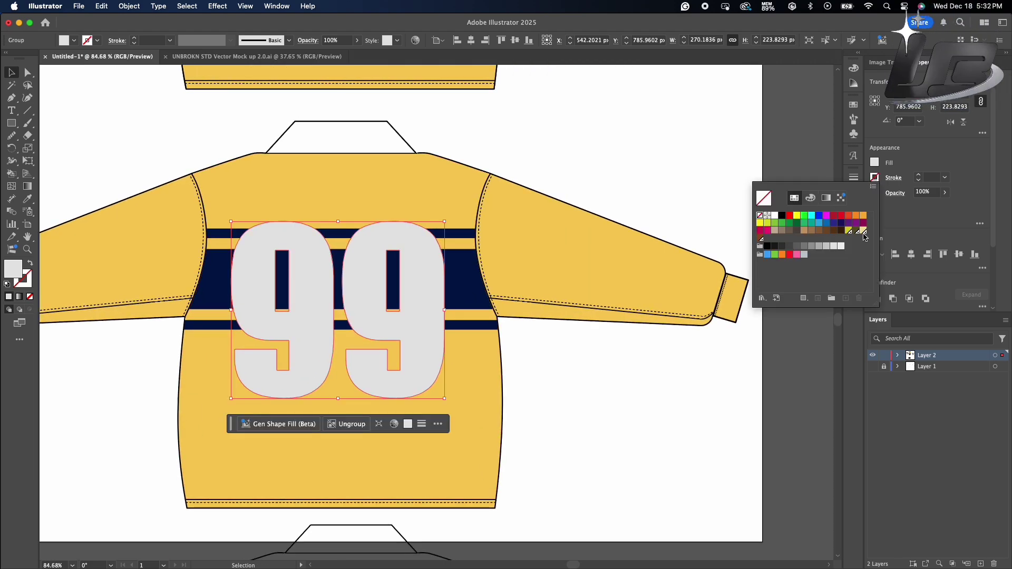
{"action": "left_click", "coordinate": [9, 296]}
{"action": "key", "text": "i"}
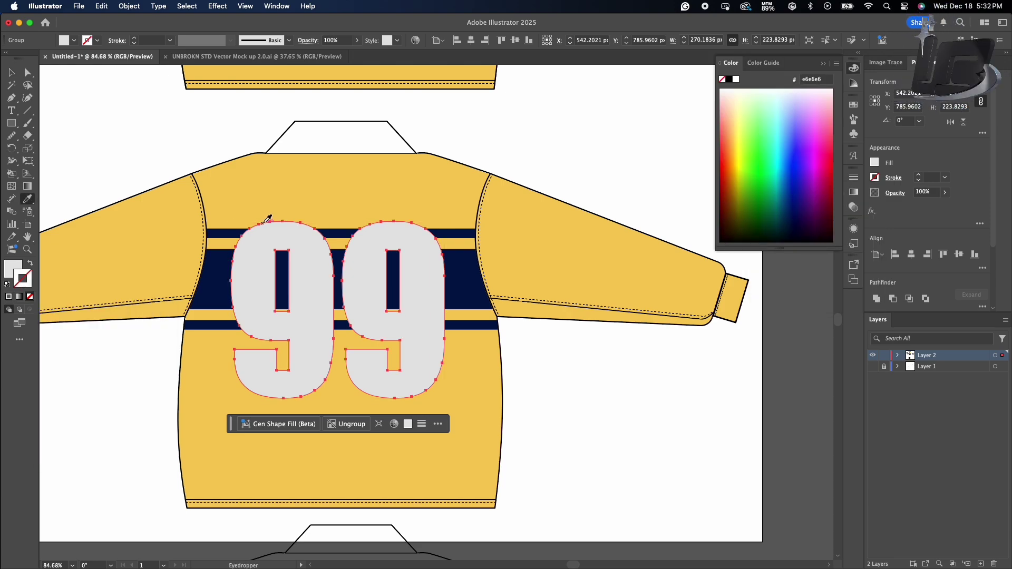
{"action": "left_click", "coordinate": [275, 196]}
Step: Align the numerals' yellow stroke to the outside and increase its weight
{"action": "left_click", "coordinate": [905, 182]}
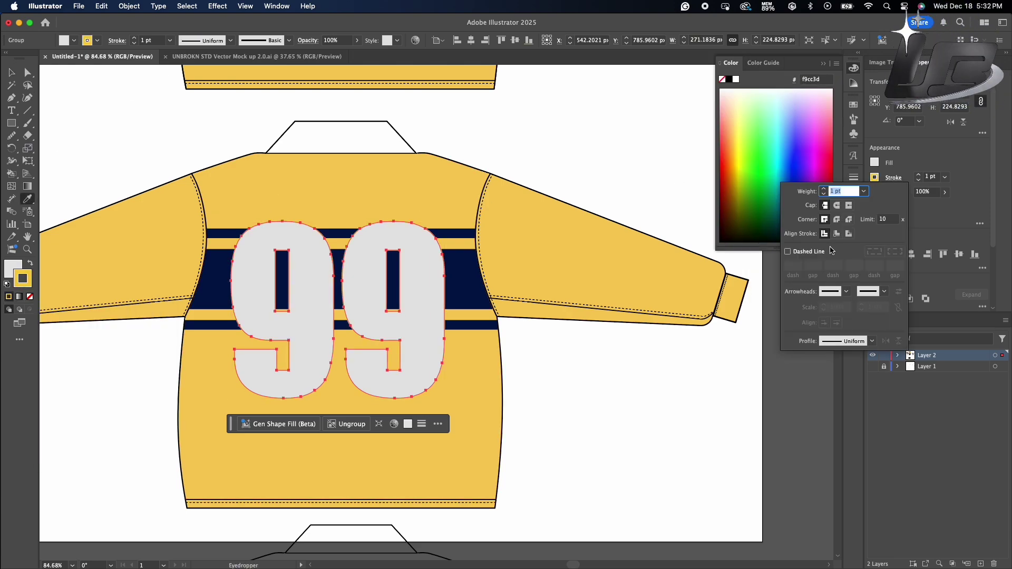
{"action": "left_click", "coordinate": [848, 234]}
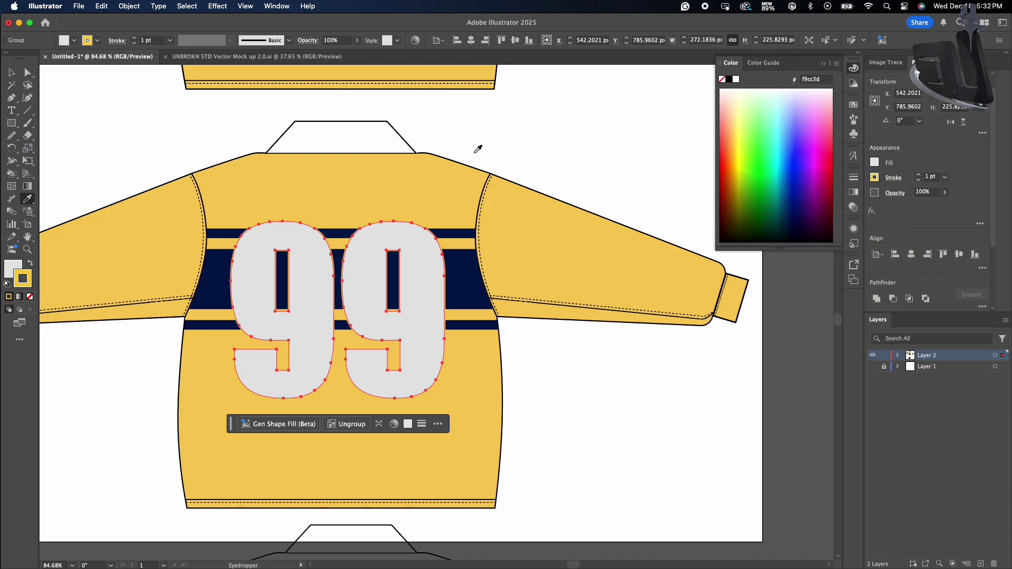
{"action": "left_click", "coordinate": [826, 64]}
{"action": "left_click", "coordinate": [919, 175]}
{"action": "left_click", "coordinate": [919, 175]}
{"action": "left_click", "coordinate": [919, 175]}
{"action": "left_click", "coordinate": [919, 176]}
{"action": "left_click", "coordinate": [919, 176]}
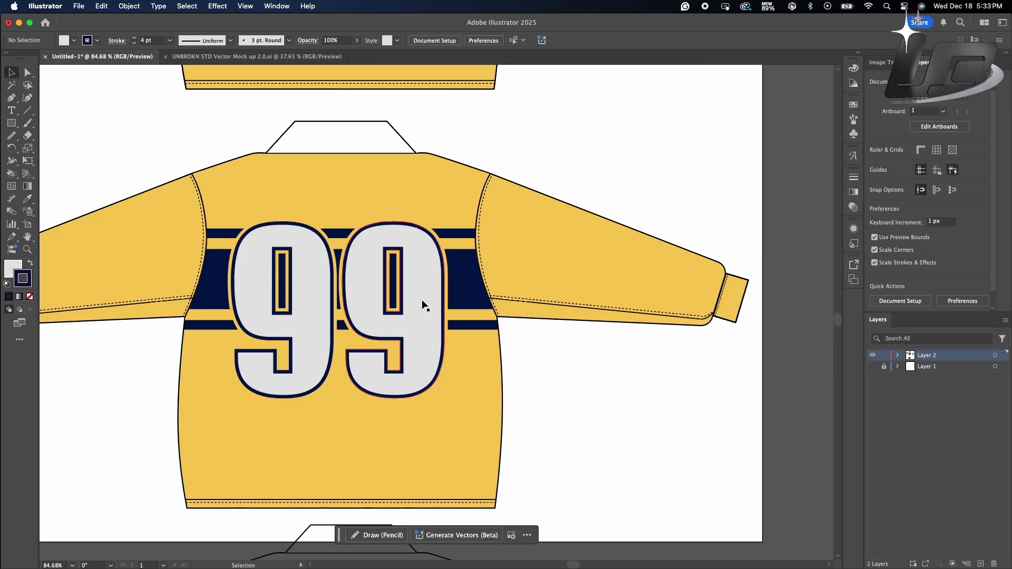
Step: Isolate the navy-outlined 99 group, reduce its stroke weight to 2 pt, and exit isolation
{"action": "left_click", "coordinate": [401, 280]}
{"action": "double_click", "coordinate": [403, 261]}
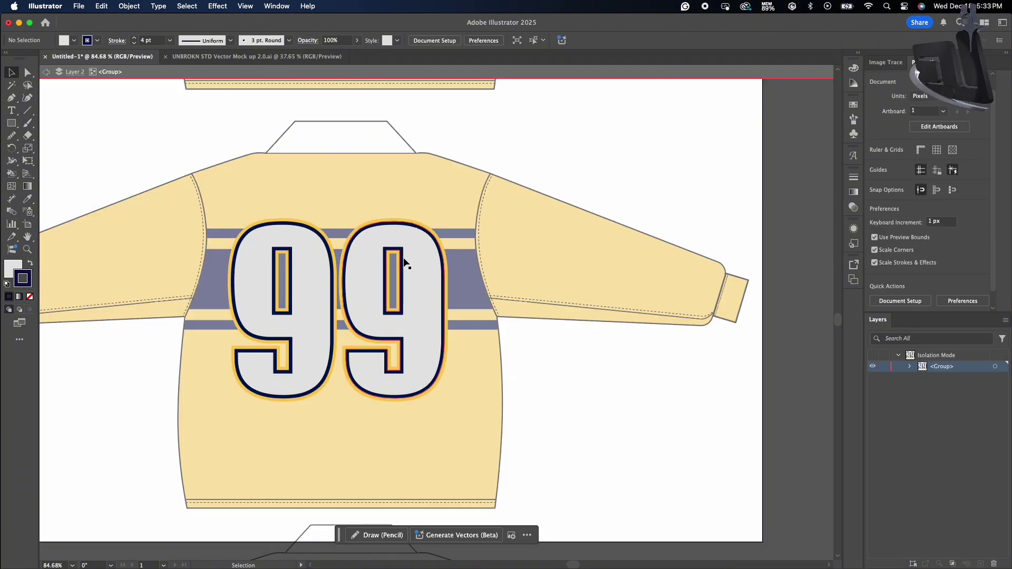
{"action": "left_click", "coordinate": [919, 180]}
{"action": "left_click", "coordinate": [919, 180]}
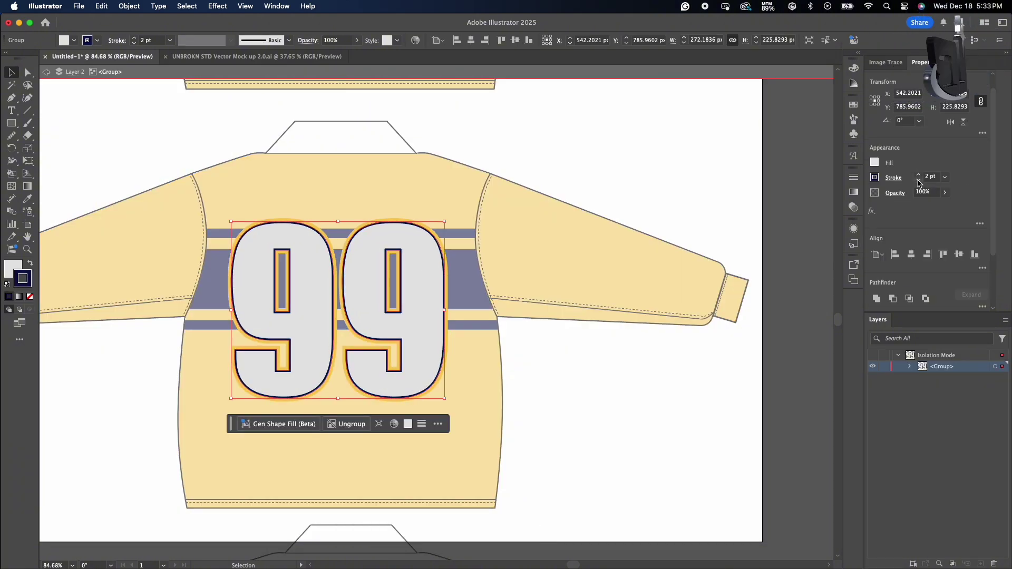
{"action": "double_click", "coordinate": [669, 188]}
Step: Remove the spare unfilled back-shirt outline that overlaps the lower edge of the artboard
{"action": "scroll", "coordinate": [668, 189], "scroll_direction": "down", "scroll_amount": 5}
{"action": "scroll", "coordinate": [670, 205], "scroll_direction": "right", "scroll_amount": 2}
{"action": "scroll", "coordinate": [670, 204], "scroll_direction": "up", "scroll_amount": 1}
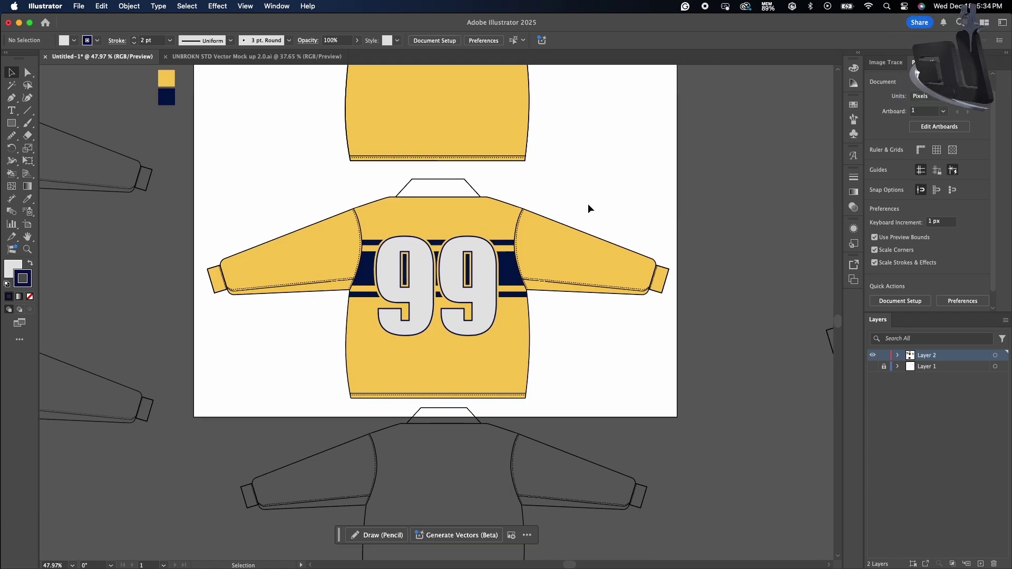
{"action": "scroll", "coordinate": [588, 209], "scroll_direction": "up", "scroll_amount": 4}
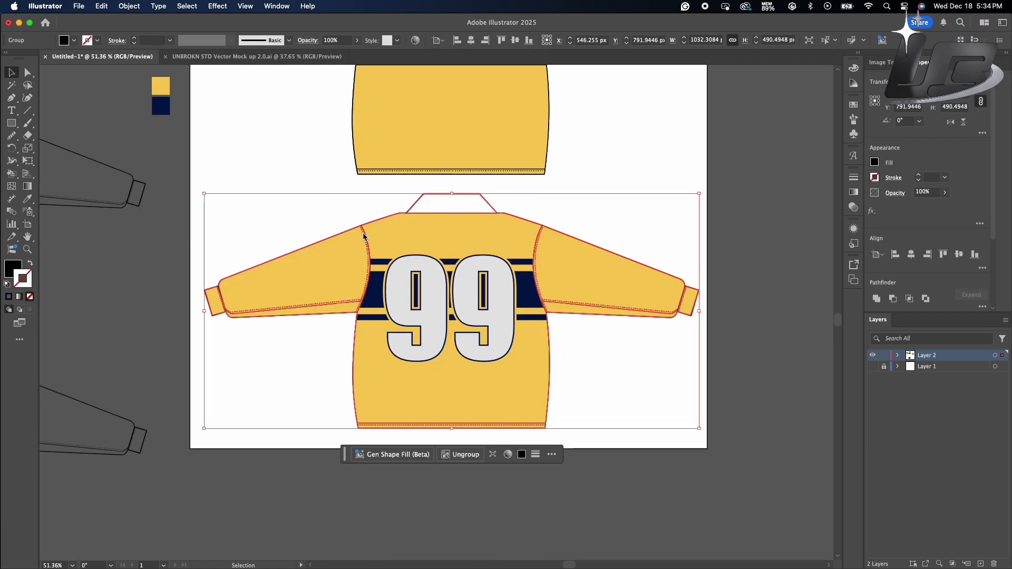
{"action": "left_click", "coordinate": [738, 235]}
{"action": "scroll", "coordinate": [738, 235], "scroll_direction": "left", "scroll_amount": 1}
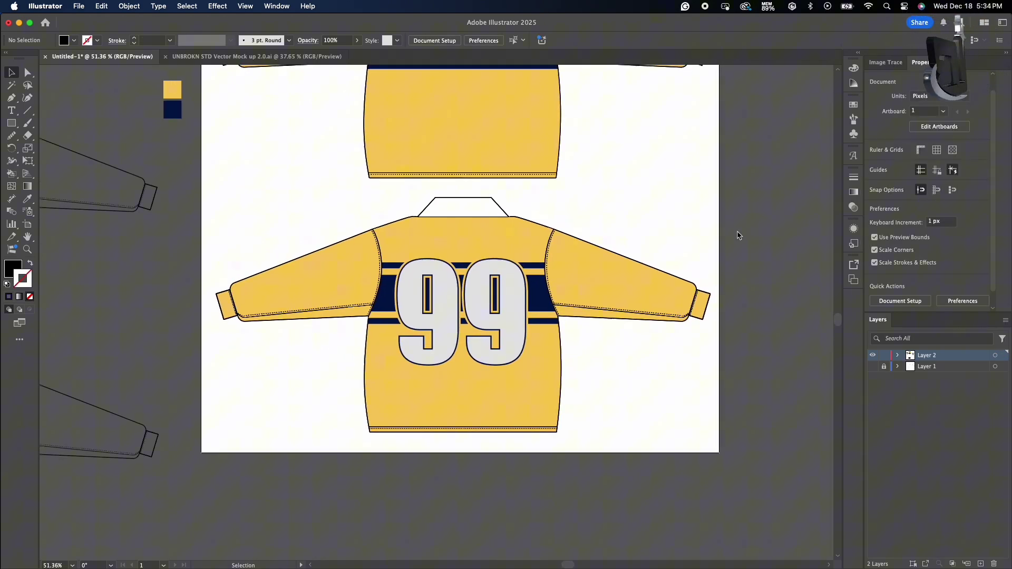
Step: Draw a tall ellipse about 96 × 188 px in the empty area beside the front shirt's lower body
{"action": "scroll", "coordinate": [737, 235], "scroll_direction": "left", "scroll_amount": 1}
{"action": "left_click_drag", "start_coordinate": [11, 123], "coordinate": [79, 152]}
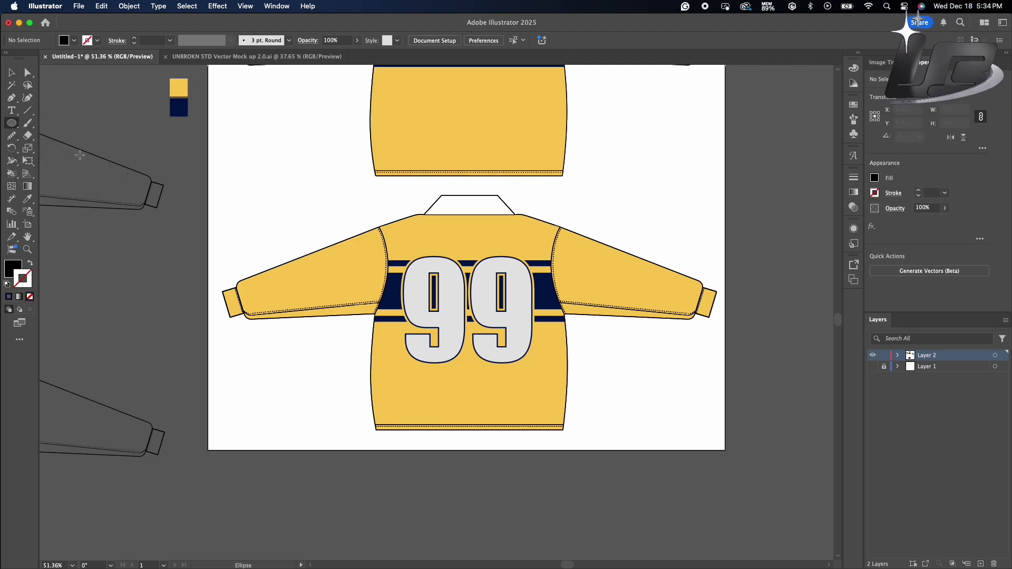
{"action": "left_click_drag", "start_coordinate": [247, 124], "coordinate": [293, 214]}
{"action": "double_click", "coordinate": [13, 268]}
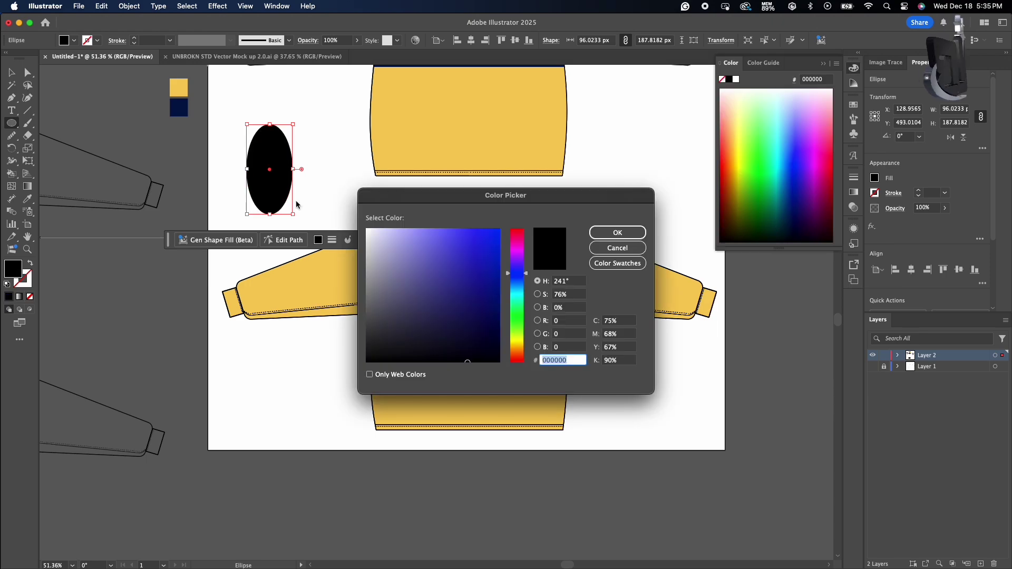
{"action": "left_click", "coordinate": [637, 244]}
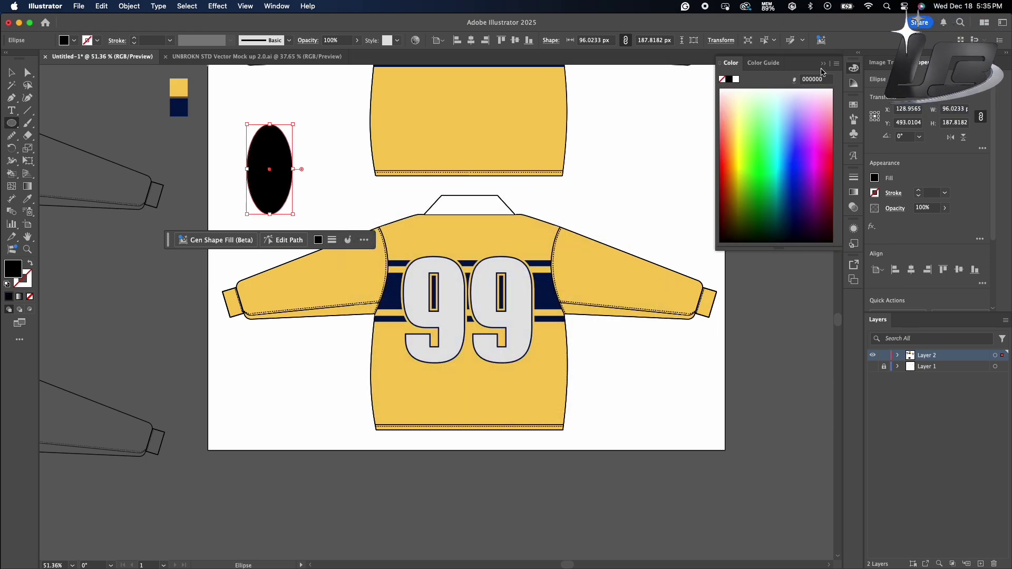
{"action": "left_click", "coordinate": [827, 65]}
Step: Dock the FREETONE swatch library beside the canvas and fill the ellipse with a brown from it
{"action": "left_click", "coordinate": [853, 104]}
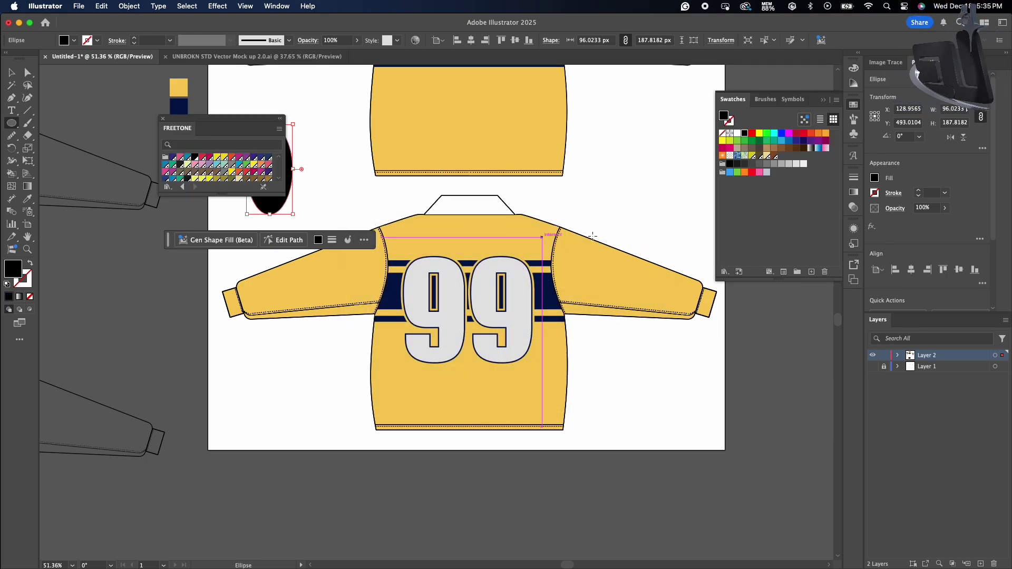
{"action": "left_click", "coordinate": [817, 99]}
{"action": "left_click_drag", "start_coordinate": [177, 128], "coordinate": [45, 110]}
{"action": "left_click", "coordinate": [47, 165]}
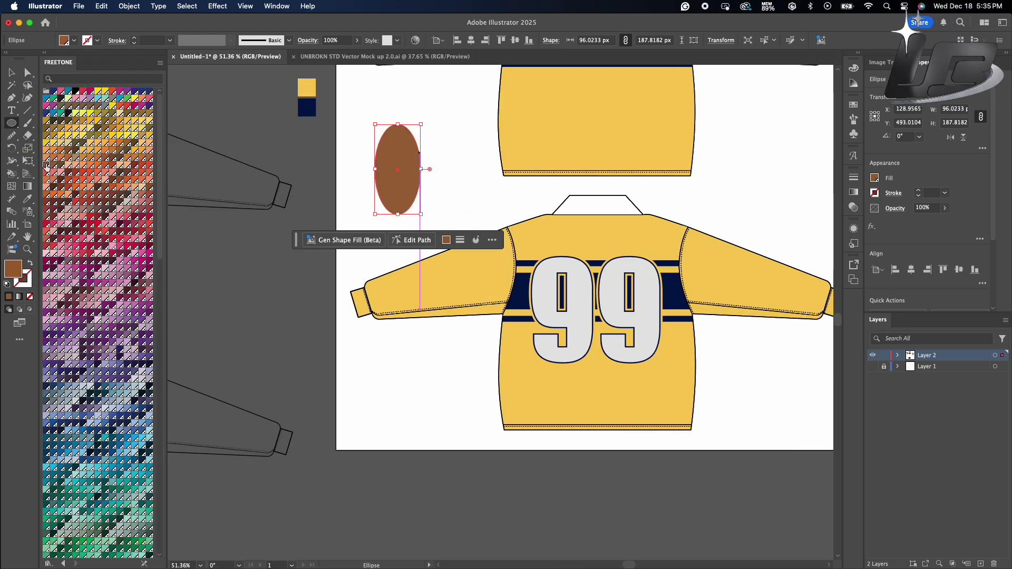
Step: Give the brown ellipse a dark grey stroke of 2 pt
{"action": "key", "text": "v"}
{"action": "left_click", "coordinate": [874, 194]}
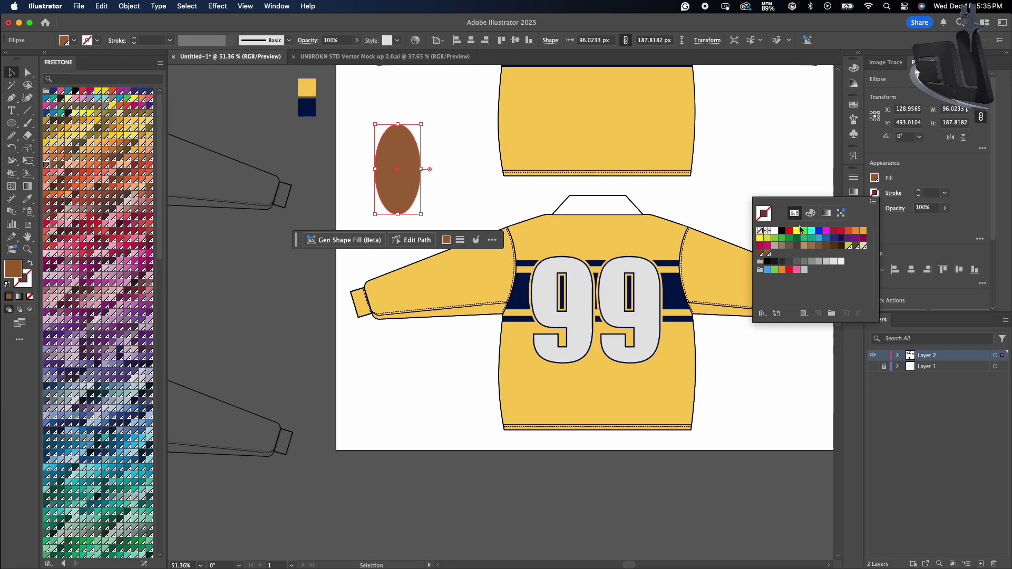
{"action": "left_click", "coordinate": [777, 262]}
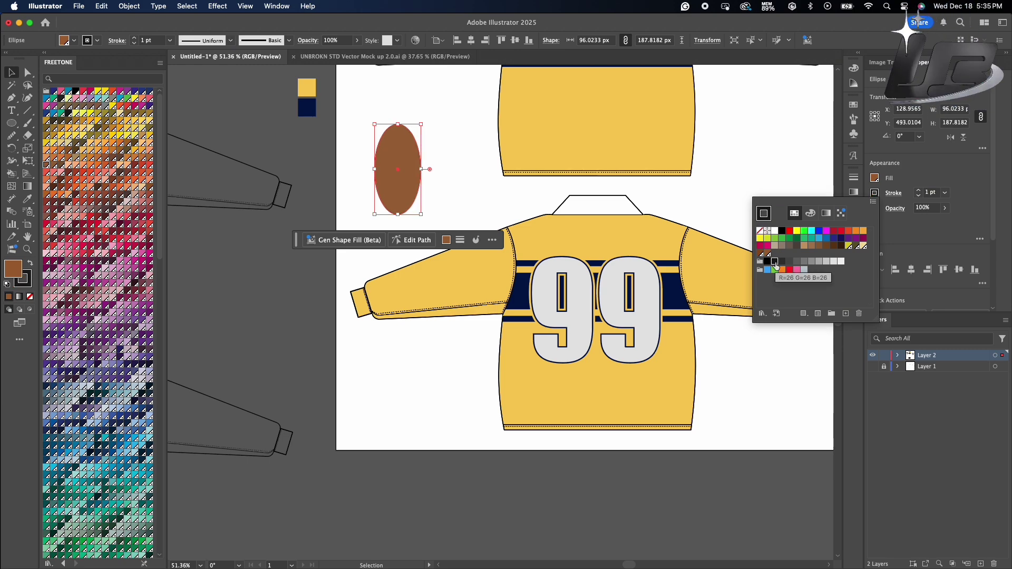
{"action": "left_click", "coordinate": [920, 193]}
{"action": "left_click", "coordinate": [349, 143]}
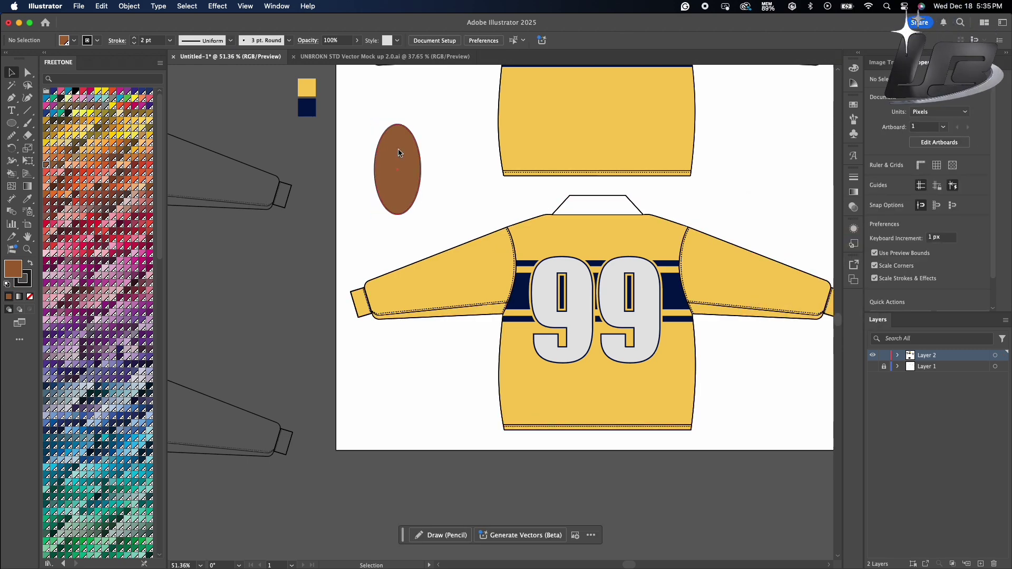
Step: Place the ellipse on the back shirt's left sleeve as an elbow patch, scaled to about 62 × 121 px and rotated along the sleeve
{"action": "left_click_drag", "start_coordinate": [399, 153], "coordinate": [439, 275]}
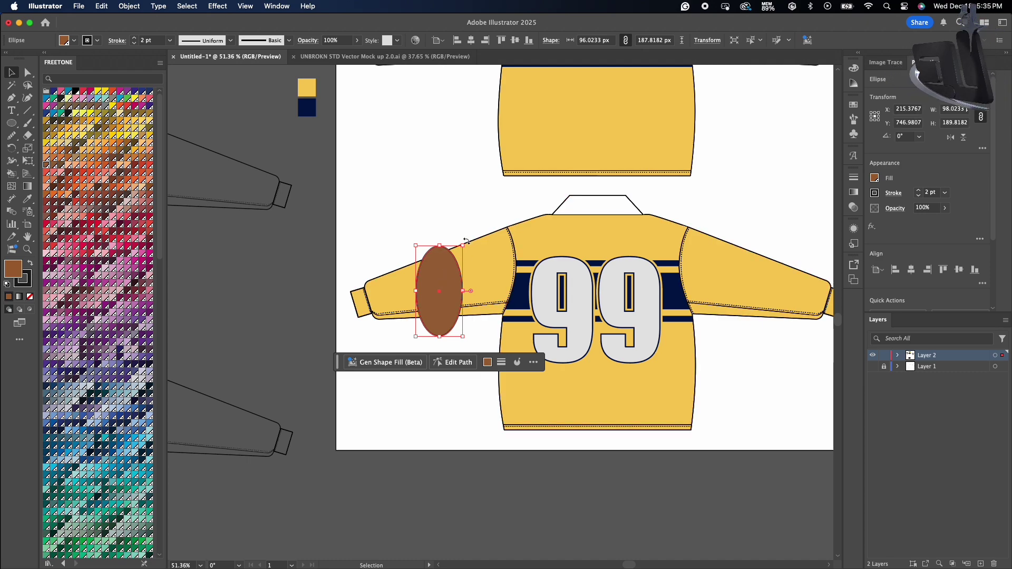
{"action": "left_click_drag", "start_coordinate": [466, 242], "coordinate": [346, 260]}
{"action": "left_click", "coordinate": [407, 199]}
{"action": "scroll", "coordinate": [298, 236], "scroll_direction": "right", "scroll_amount": 1}
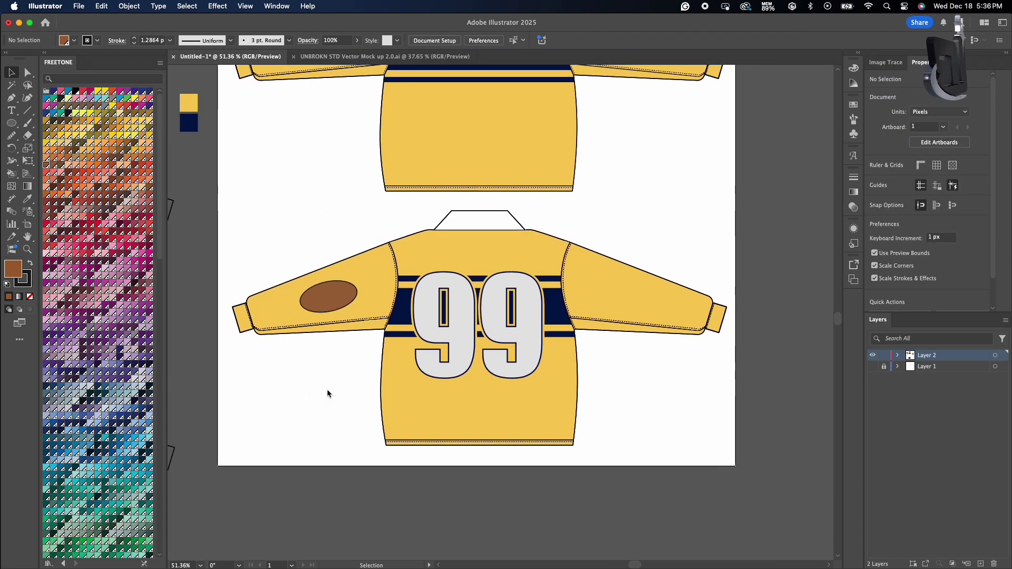
Step: Create a reflected copy of the brown elbow patch across the vertical axis
{"action": "left_click", "coordinate": [321, 298]}
{"action": "scroll", "coordinate": [322, 299], "scroll_direction": "up", "scroll_amount": 4}
{"action": "scroll", "coordinate": [323, 302], "scroll_direction": "up", "scroll_amount": 4}
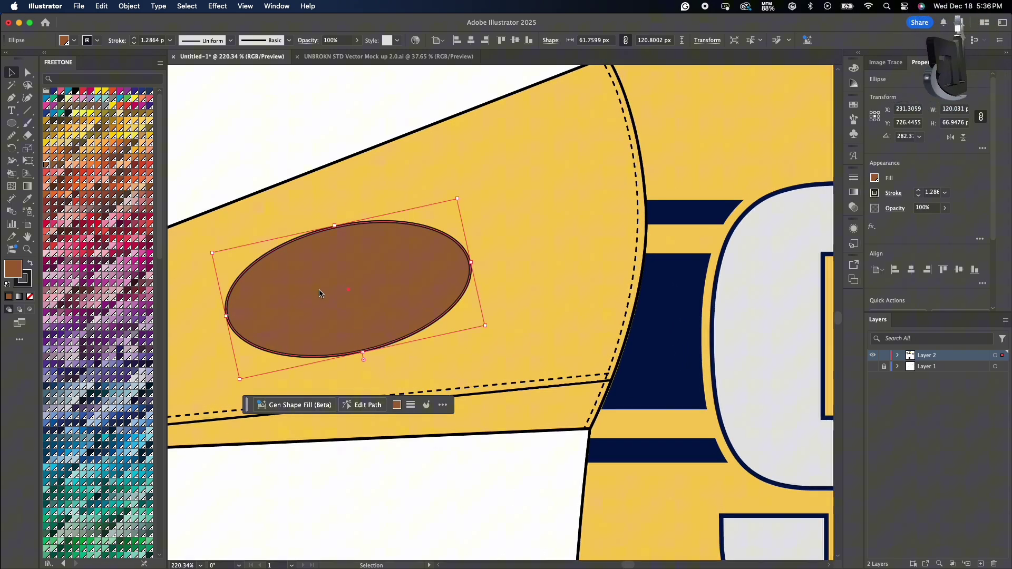
{"action": "scroll", "coordinate": [320, 294], "scroll_direction": "down", "scroll_amount": 4}
{"action": "right_click", "coordinate": [319, 294]}
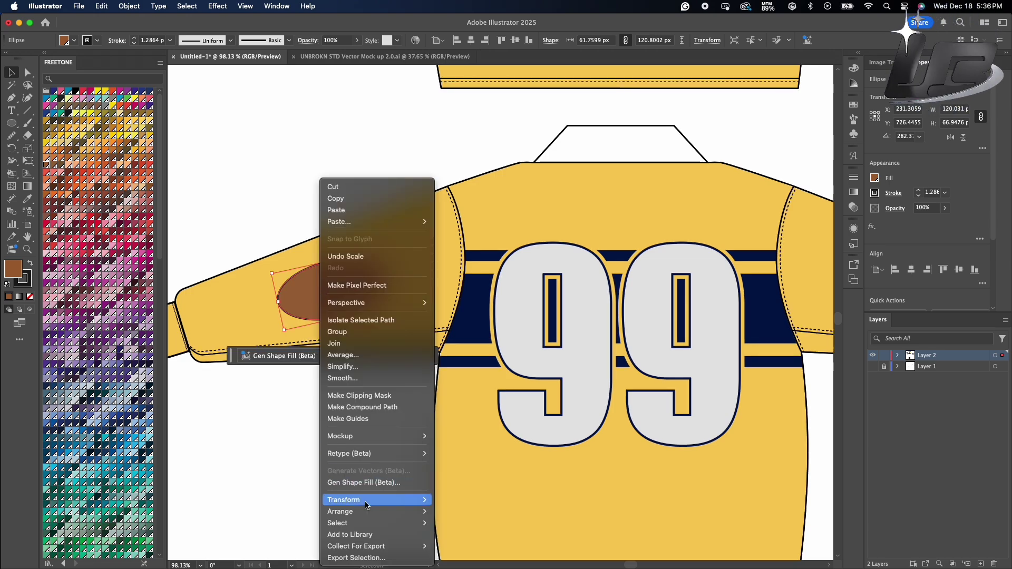
{"action": "mouse_move", "coordinate": [369, 500]}
{"action": "left_click", "coordinate": [447, 500]}
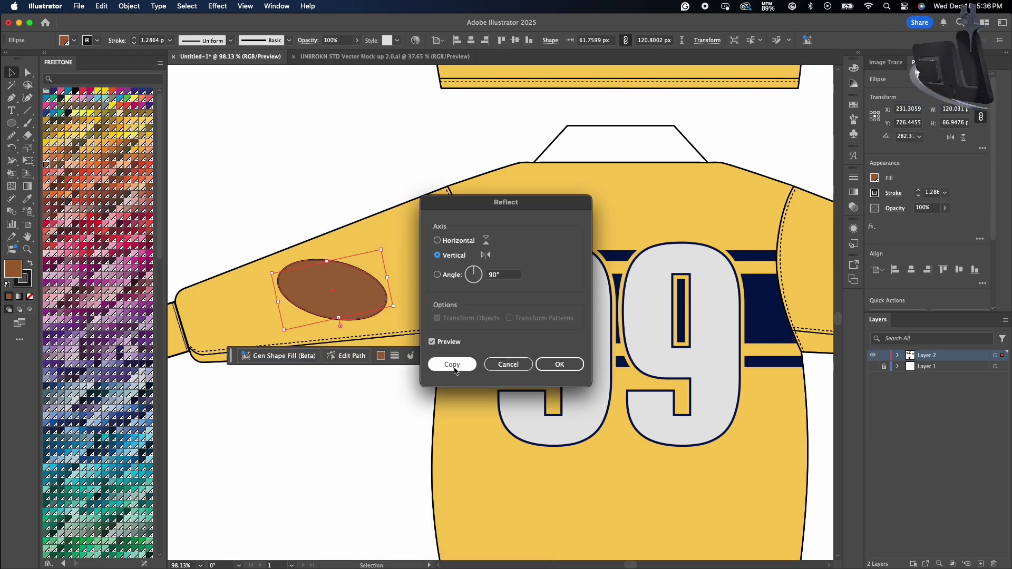
{"action": "left_click", "coordinate": [452, 364]}
Step: Move the mirrored elbow patch horizontally onto the back shirt's right sleeve and deselect it
{"action": "scroll", "coordinate": [454, 370], "scroll_direction": "down", "scroll_amount": 4}
{"action": "left_click_drag", "start_coordinate": [369, 317], "coordinate": [616, 320]}
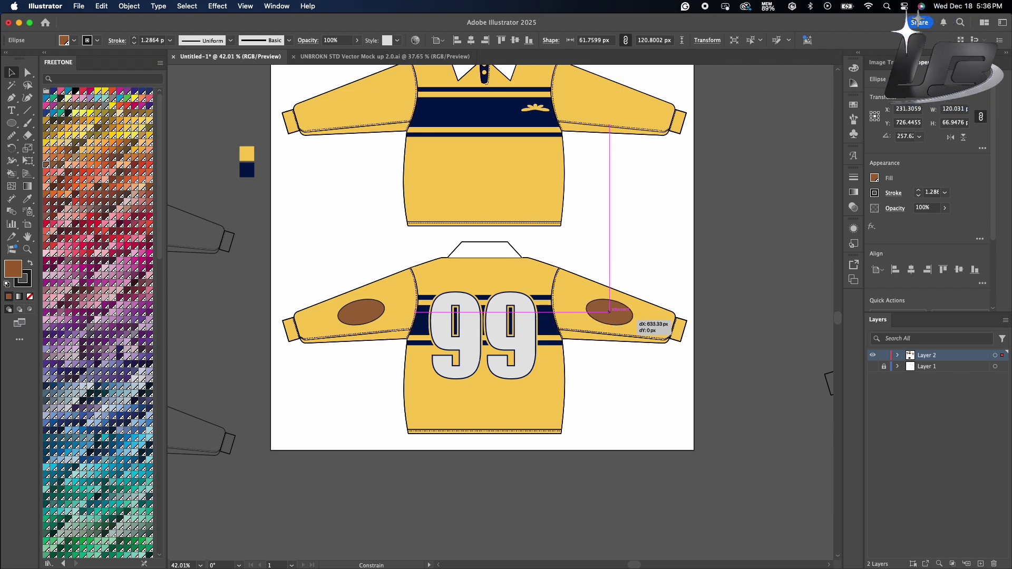
{"action": "left_click", "coordinate": [665, 221]}
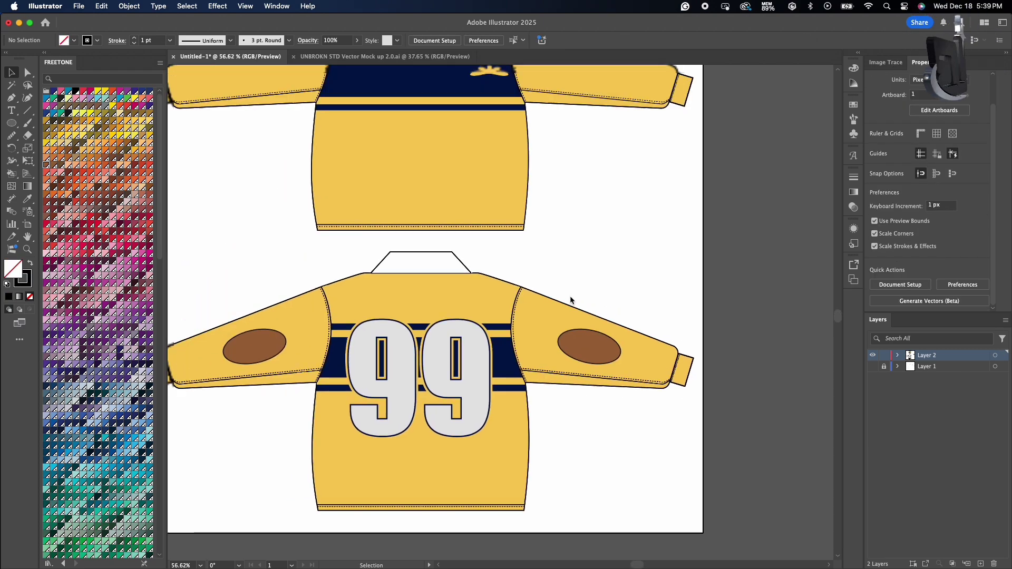
{"action": "scroll", "coordinate": [570, 296], "scroll_direction": "up", "scroll_amount": 3}
{"action": "scroll", "coordinate": [564, 308], "scroll_direction": "down", "scroll_amount": 3}
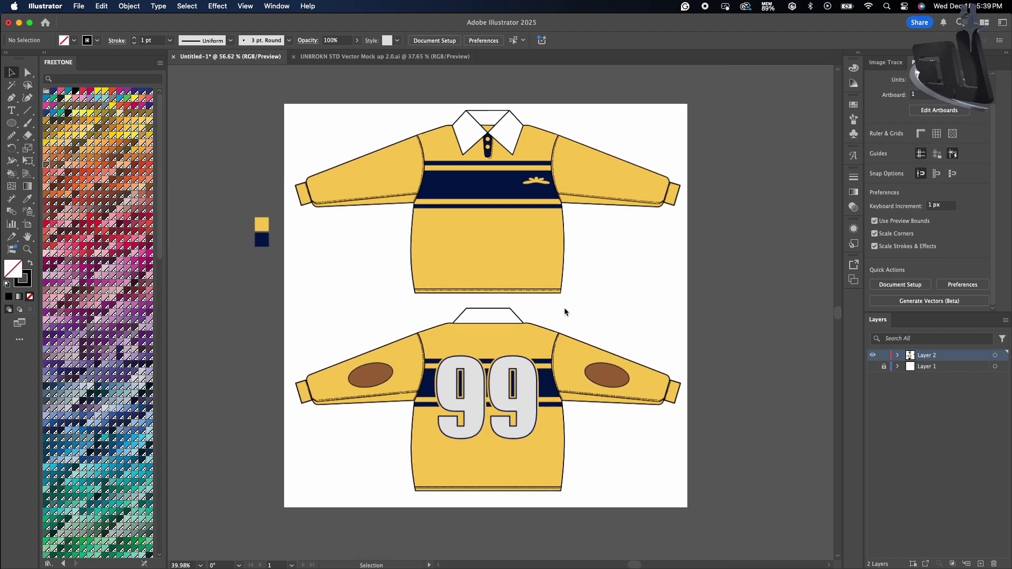